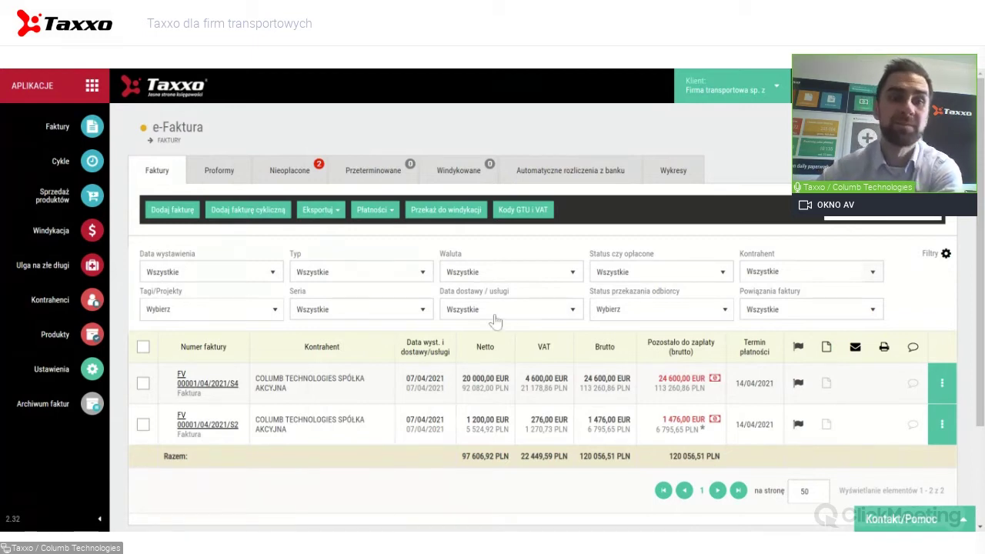
Check the client list and apps panel without changes, then start a new Faktury PLN invoice.
{"action": "scroll", "coordinate": [530, 306], "scroll_direction": "down", "scroll_amount": 2}
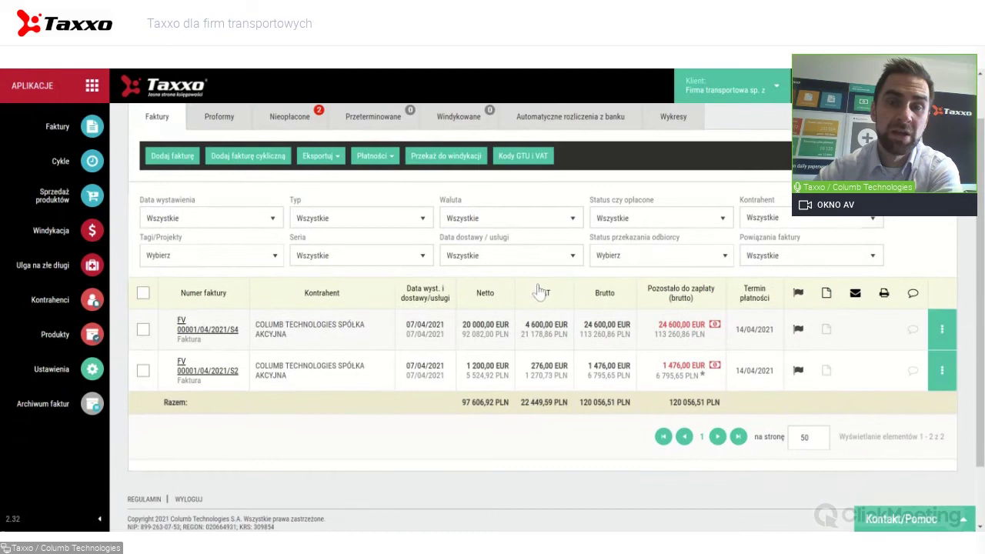
{"action": "scroll", "coordinate": [538, 290], "scroll_direction": "up", "scroll_amount": 2}
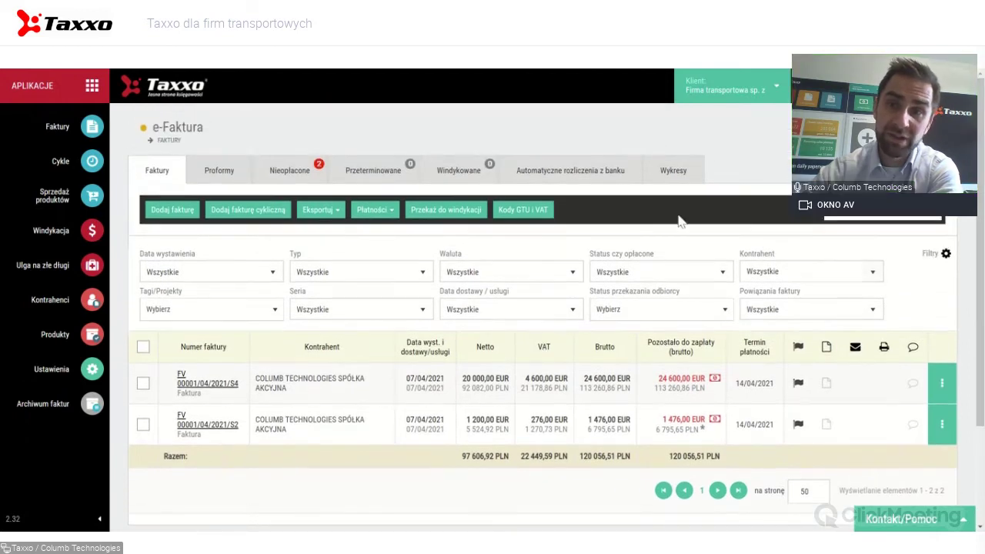
{"action": "left_click", "coordinate": [716, 100]}
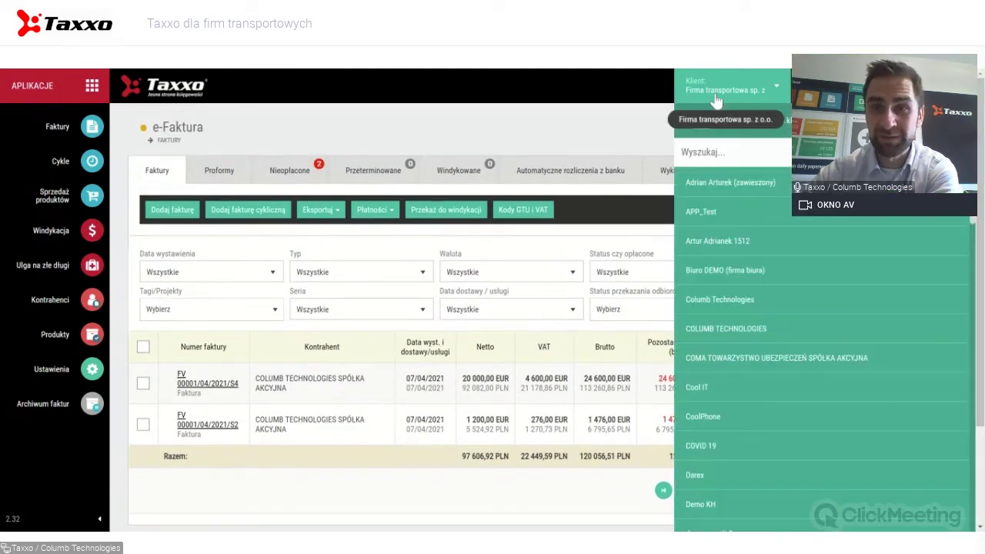
{"action": "left_click", "coordinate": [716, 100]}
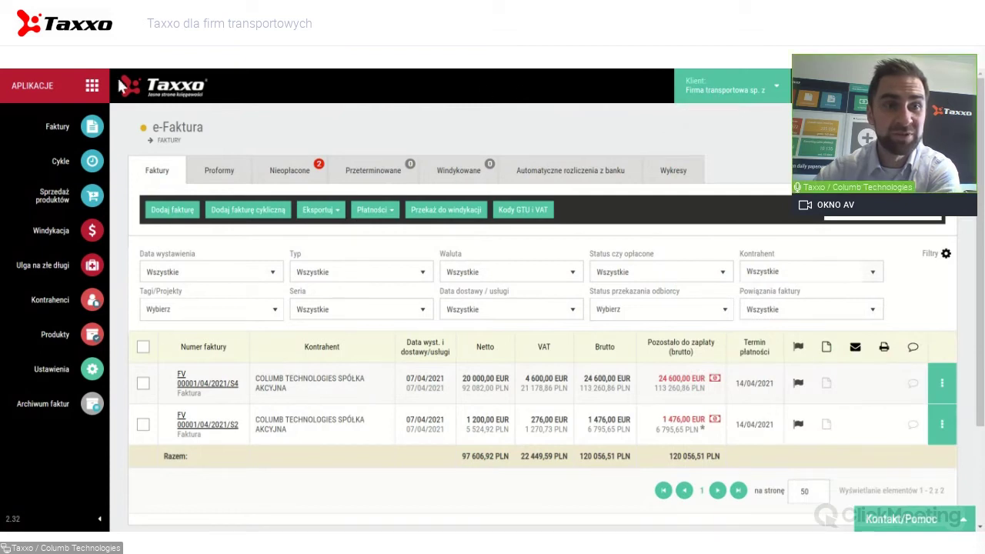
{"action": "left_click", "coordinate": [81, 90]}
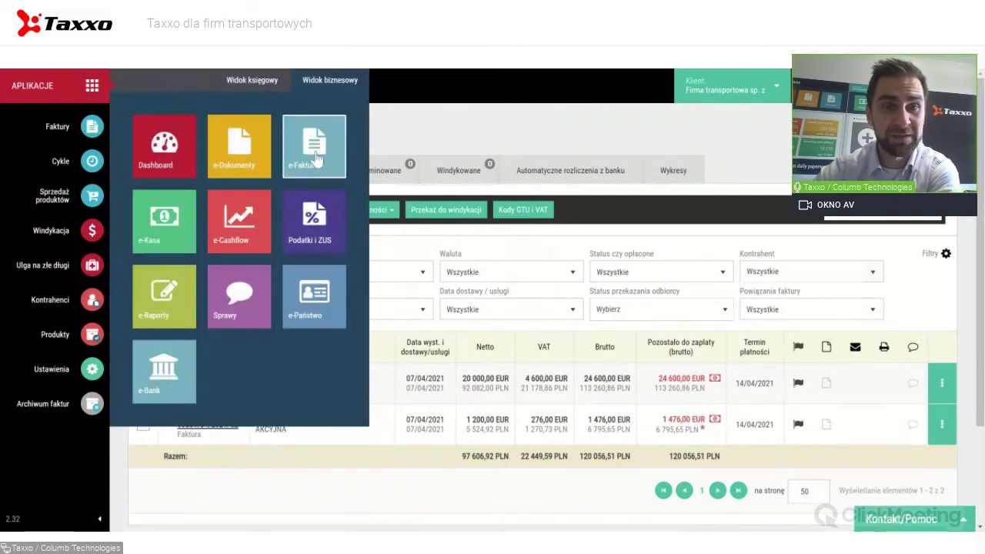
{"action": "left_click", "coordinate": [94, 86]}
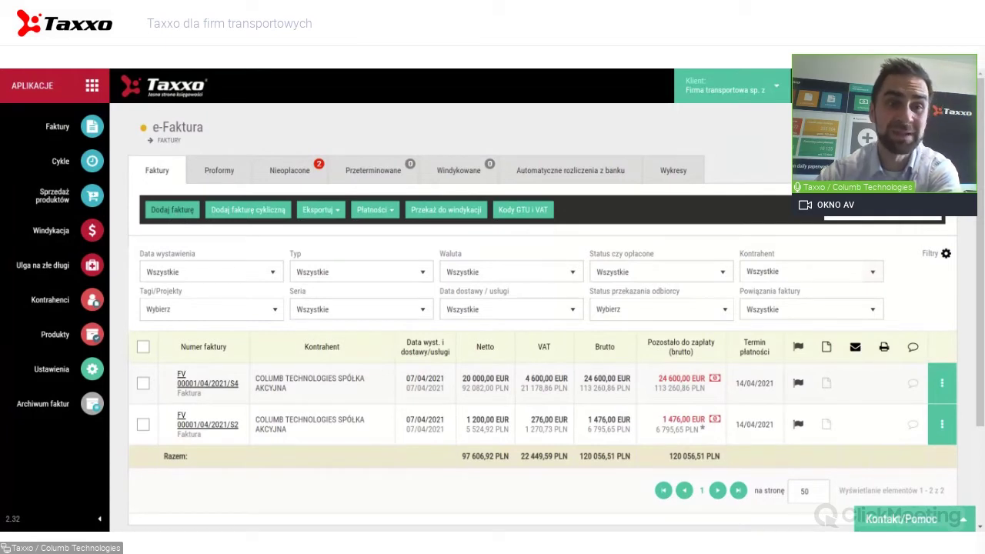
{"action": "left_click", "coordinate": [179, 216]}
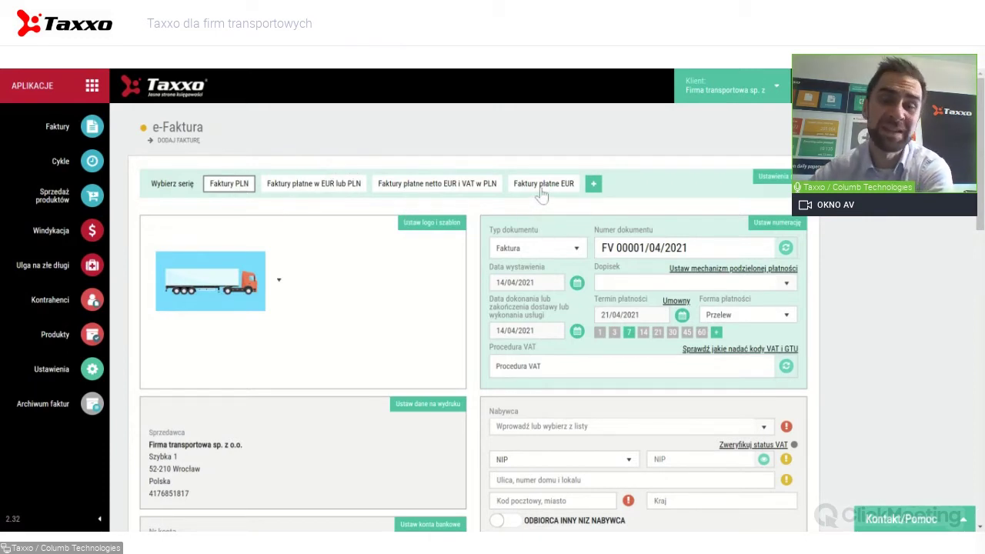
Review blank invoice FV 00001/04/2021: series bar, header fields and empty 23% VAT item table.
{"action": "left_click", "coordinate": [594, 183]}
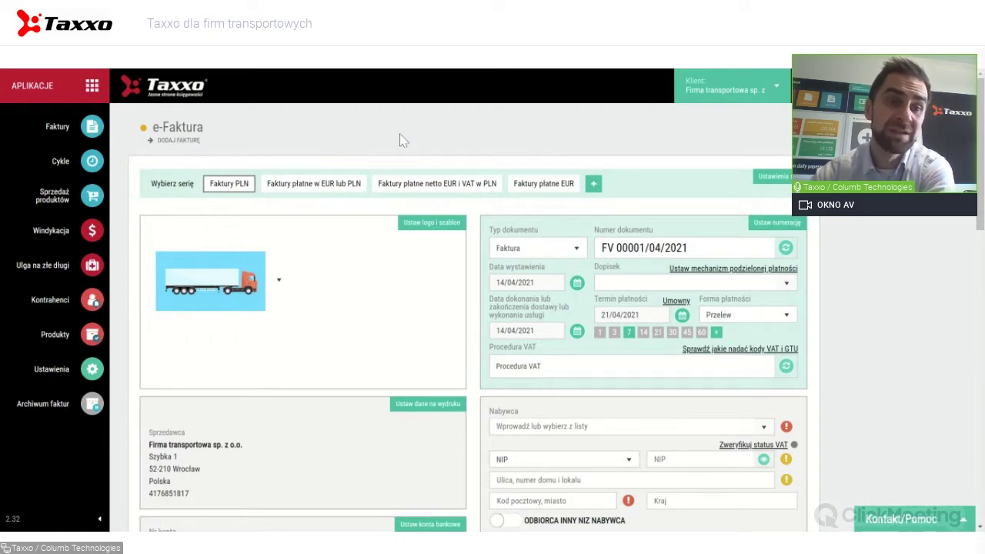
{"action": "scroll", "coordinate": [399, 140], "scroll_direction": "down", "scroll_amount": 5}
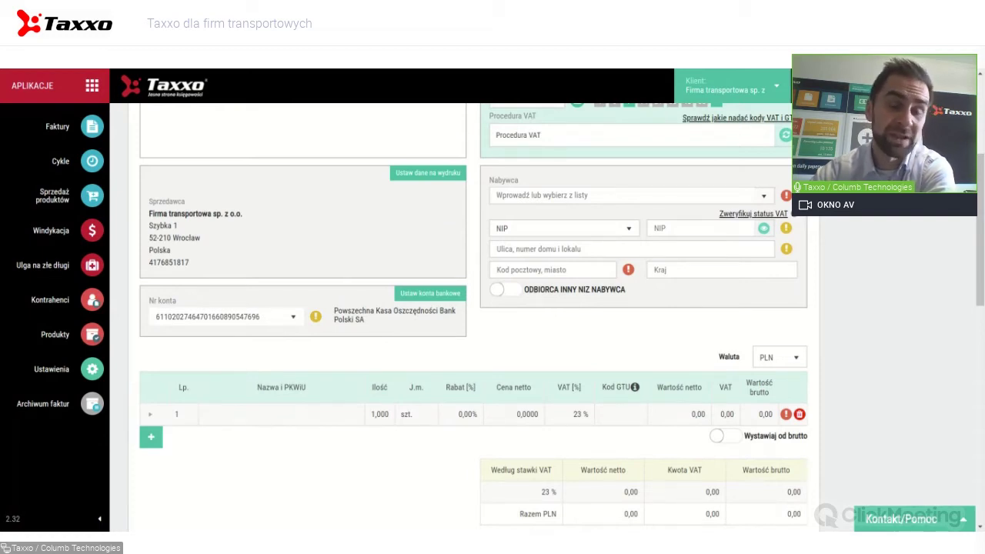
{"action": "scroll", "coordinate": [303, 320], "scroll_direction": "up", "scroll_amount": 3}
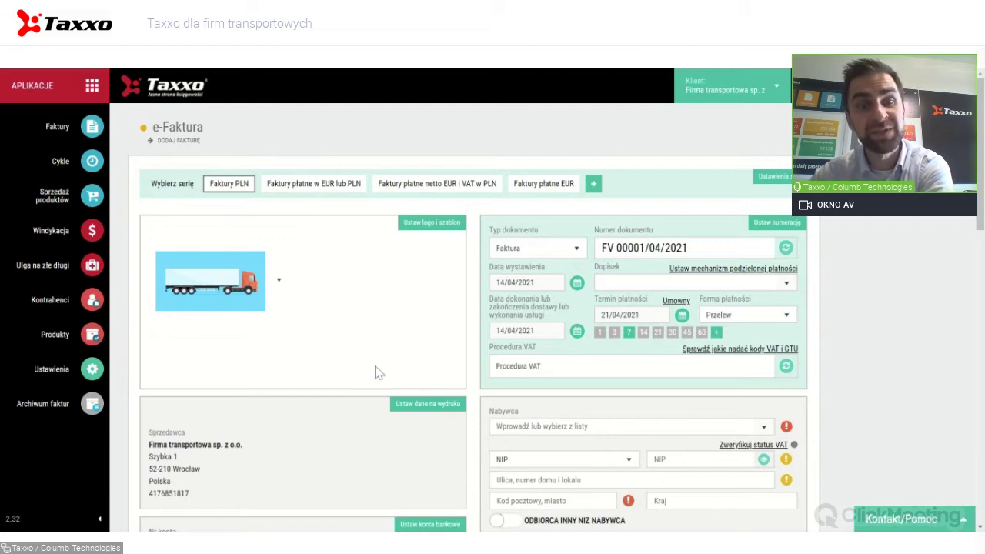
{"action": "scroll", "coordinate": [379, 377], "scroll_direction": "down", "scroll_amount": 1}
{"action": "scroll", "coordinate": [380, 373], "scroll_direction": "up", "scroll_amount": 1}
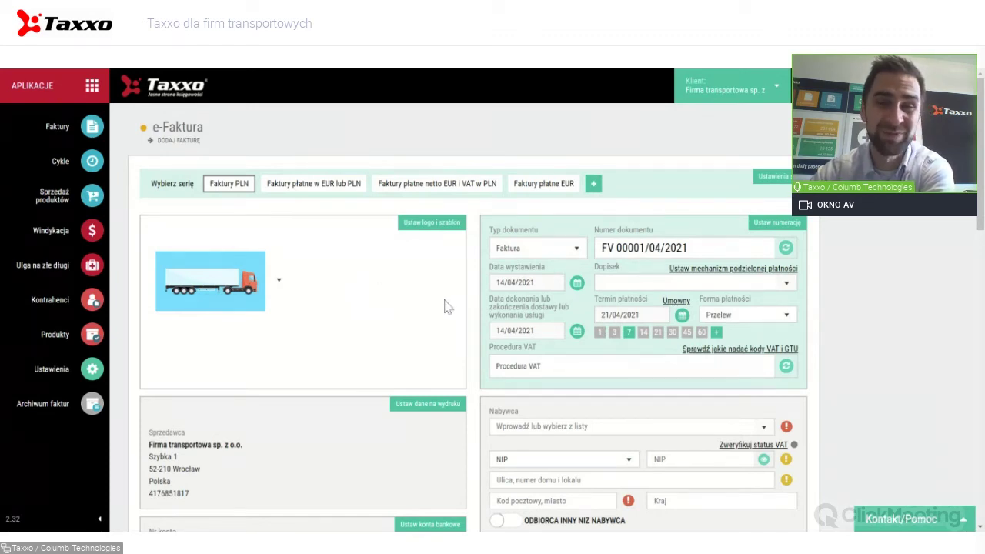
{"action": "scroll", "coordinate": [473, 307], "scroll_direction": "down", "scroll_amount": 3}
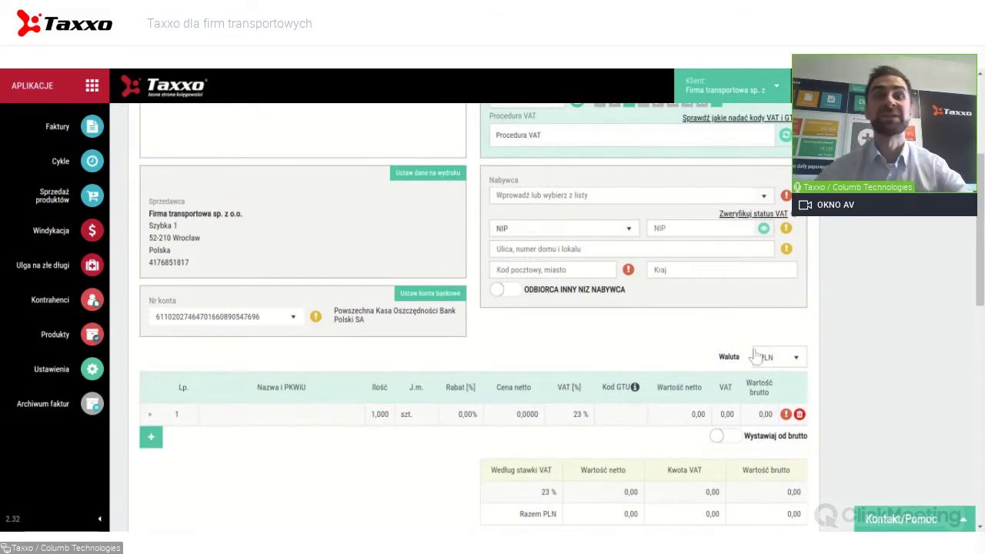
Search 'colu' and set COLUMB TECHNOLOGIES SPÓŁKA AKCYJNA as buyer with its NIP and address.
{"action": "left_click", "coordinate": [497, 195]}
{"action": "type", "text": "colu"}
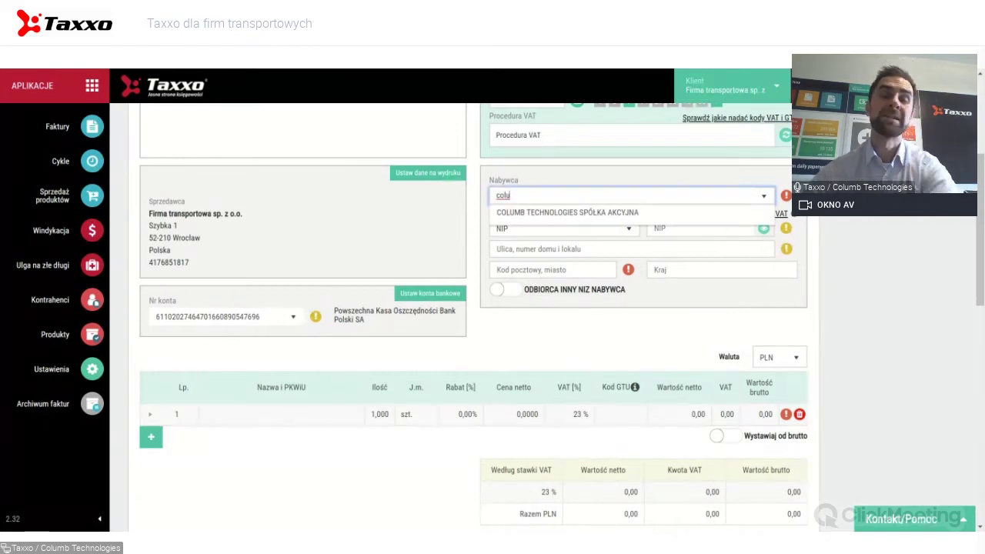
{"action": "left_click", "coordinate": [585, 212]}
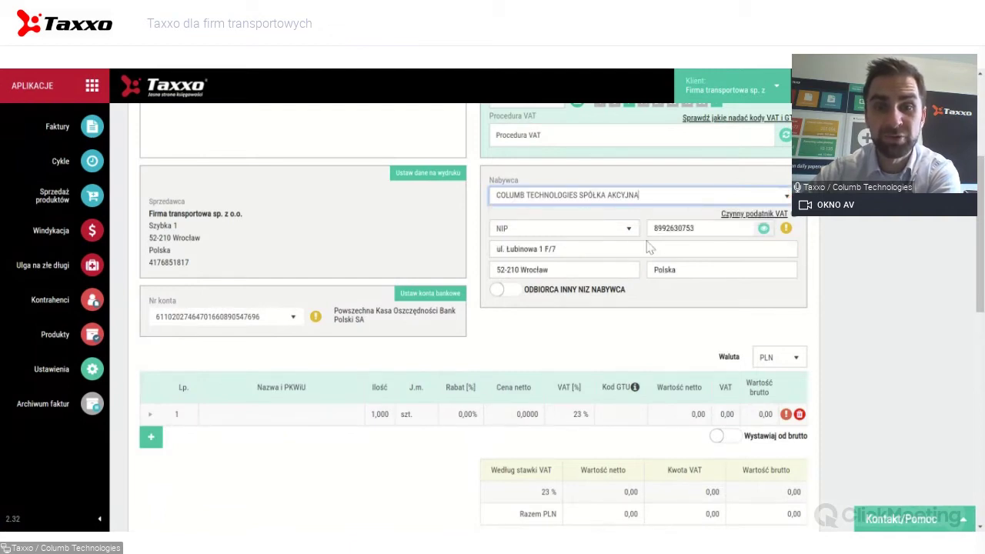
{"action": "scroll", "coordinate": [648, 246], "scroll_direction": "up", "scroll_amount": 3}
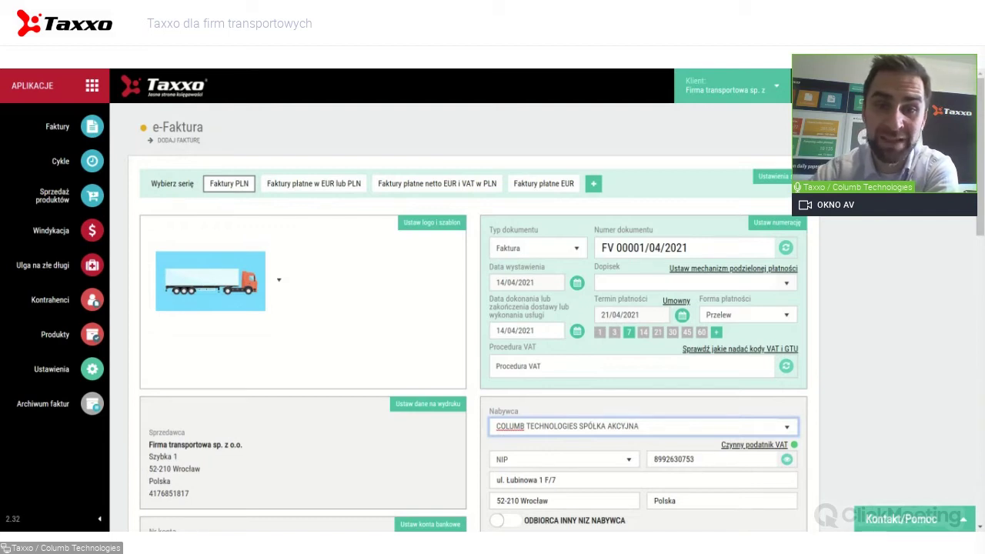
Replace the fixed 21/04/2021 payment date with a contractual 'Od daty dostawy' term.
{"action": "scroll", "coordinate": [530, 310], "scroll_direction": "down", "scroll_amount": 2}
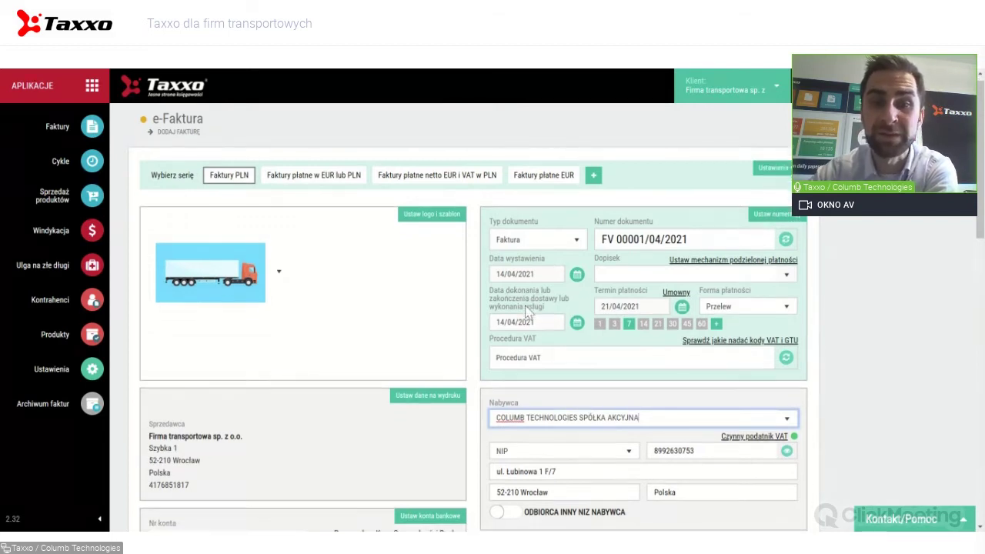
{"action": "scroll", "coordinate": [529, 311], "scroll_direction": "up", "scroll_amount": 1}
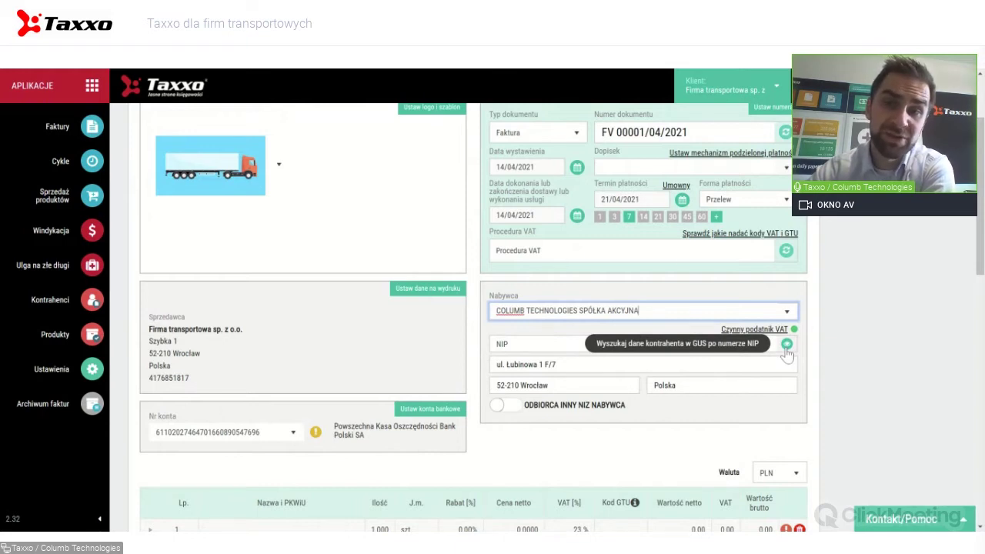
{"action": "scroll", "coordinate": [681, 260], "scroll_direction": "up", "scroll_amount": 1}
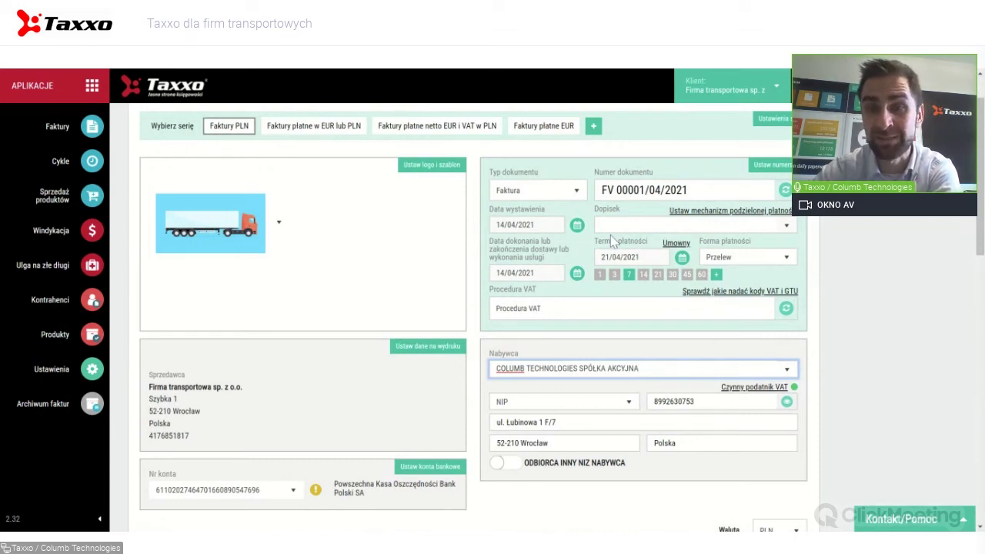
{"action": "left_click", "coordinate": [676, 243]}
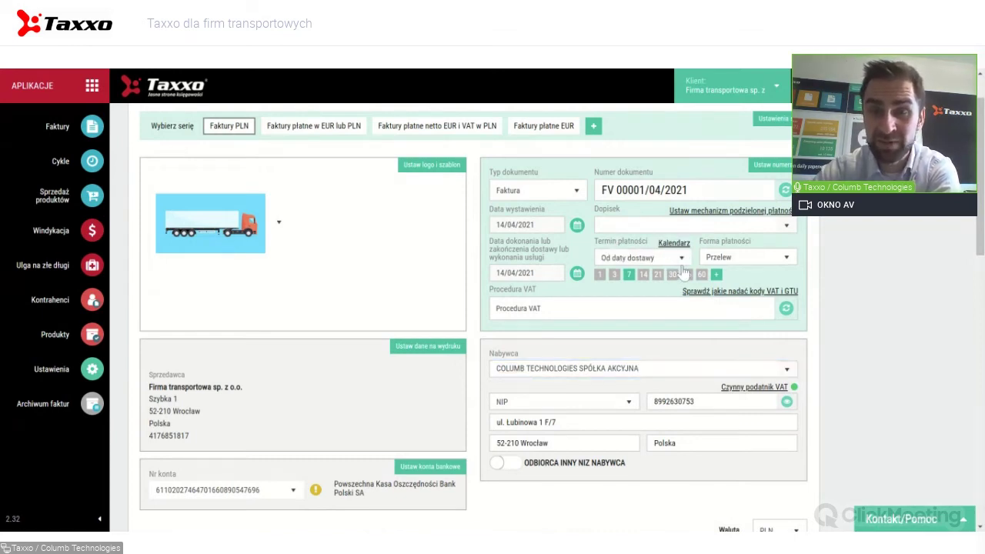
Count the 14-day payment term from 'Od daty otrzymania dokumentów' (receipt of documents).
{"action": "left_click", "coordinate": [681, 260]}
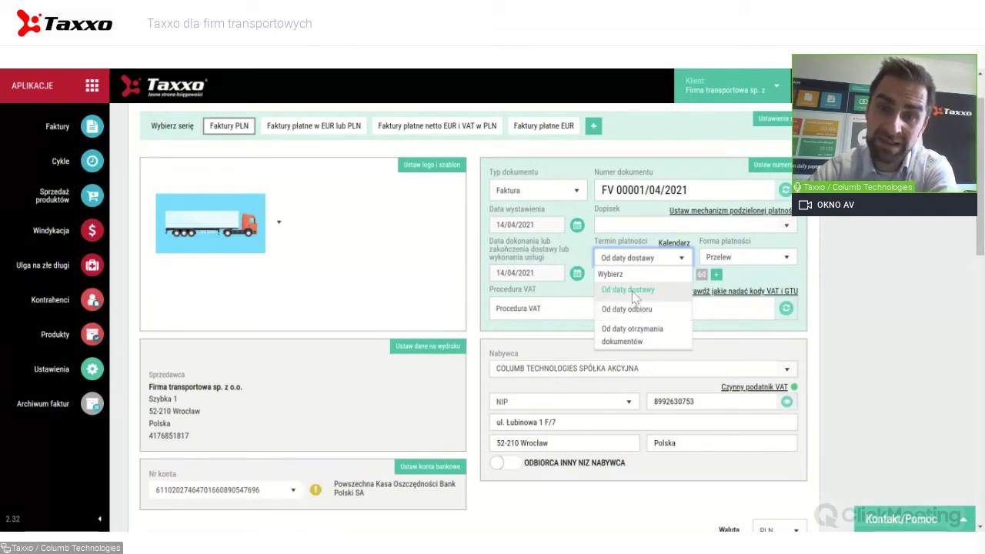
{"action": "left_click", "coordinate": [630, 339]}
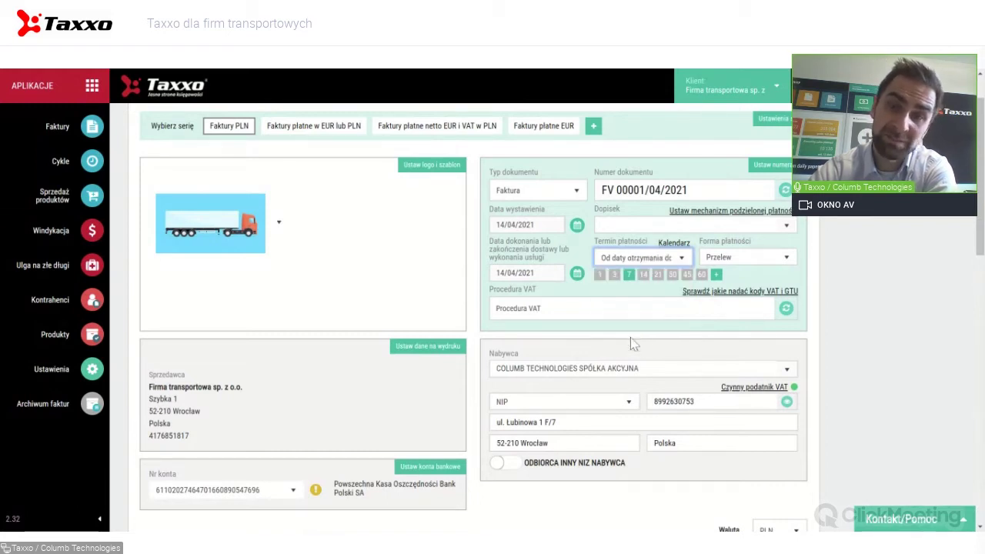
{"action": "left_click", "coordinate": [643, 258]}
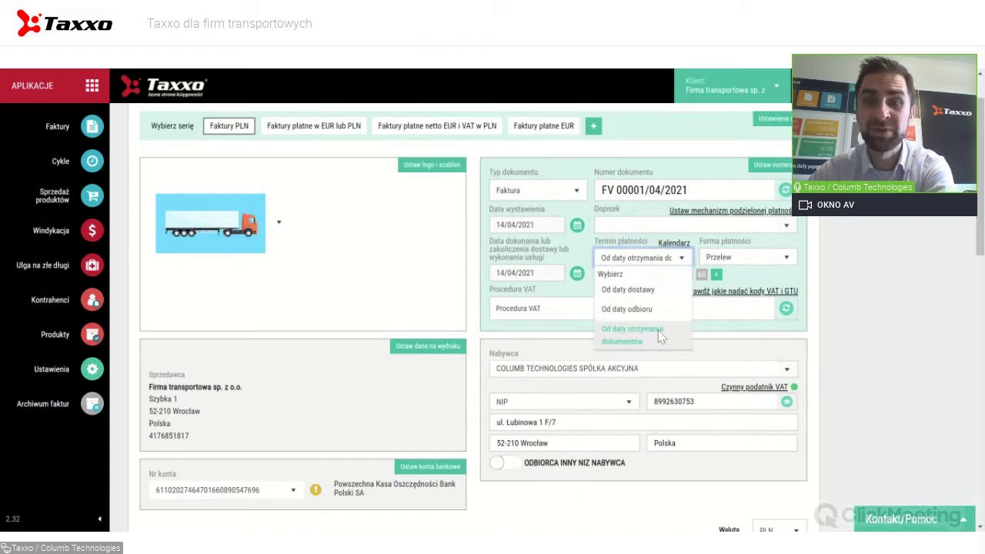
{"action": "left_click", "coordinate": [708, 332]}
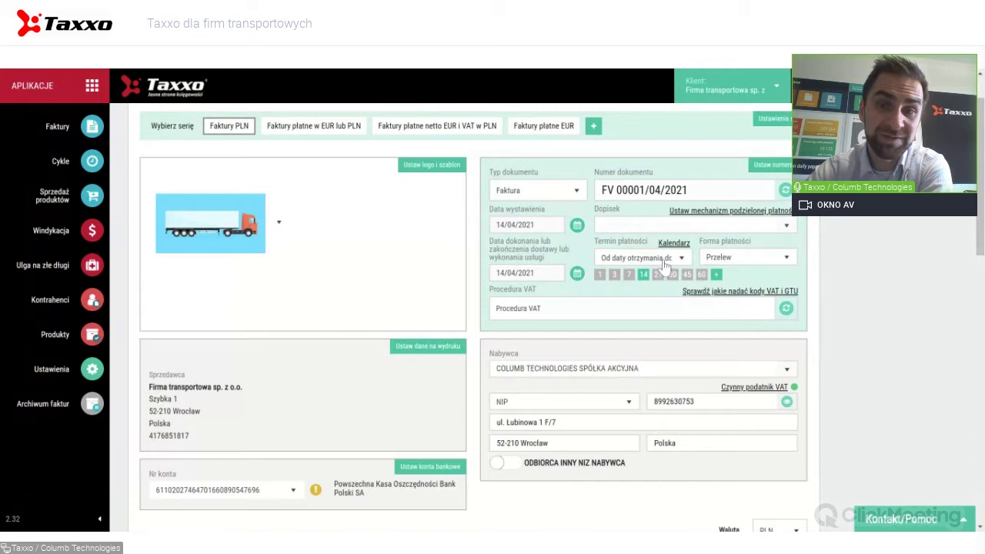
{"action": "scroll", "coordinate": [663, 264], "scroll_direction": "down", "scroll_amount": 2}
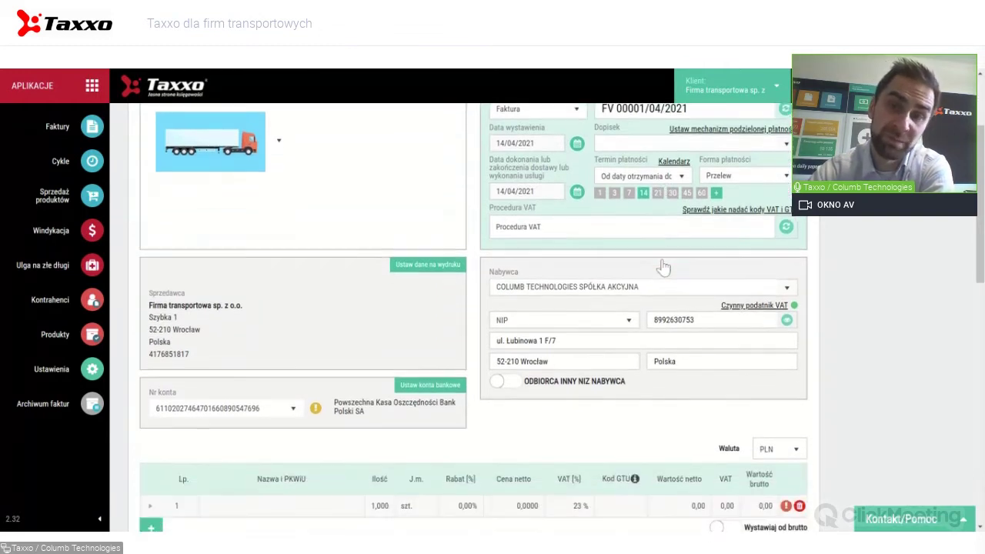
{"action": "scroll", "coordinate": [647, 262], "scroll_direction": "up", "scroll_amount": 3}
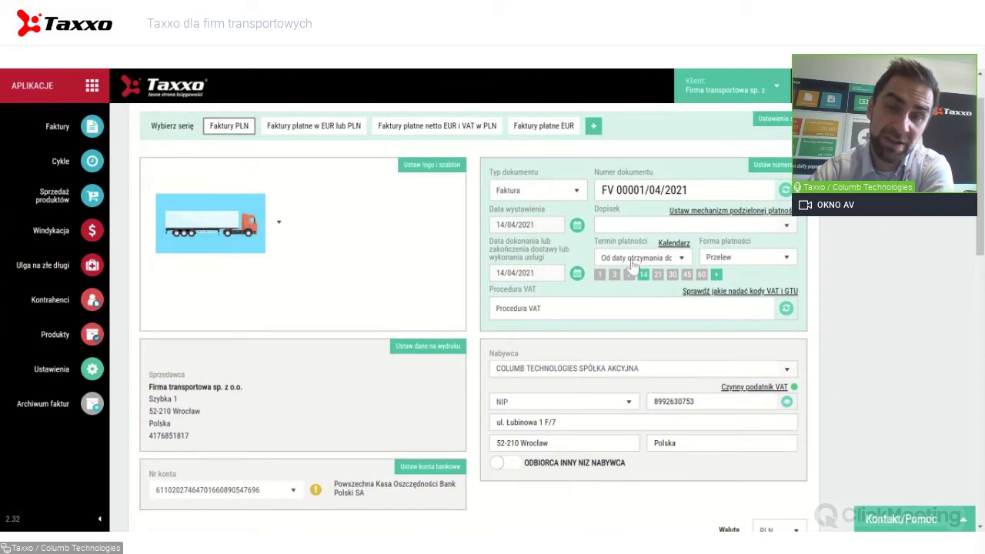
{"action": "scroll", "coordinate": [645, 266], "scroll_direction": "down", "scroll_amount": 1}
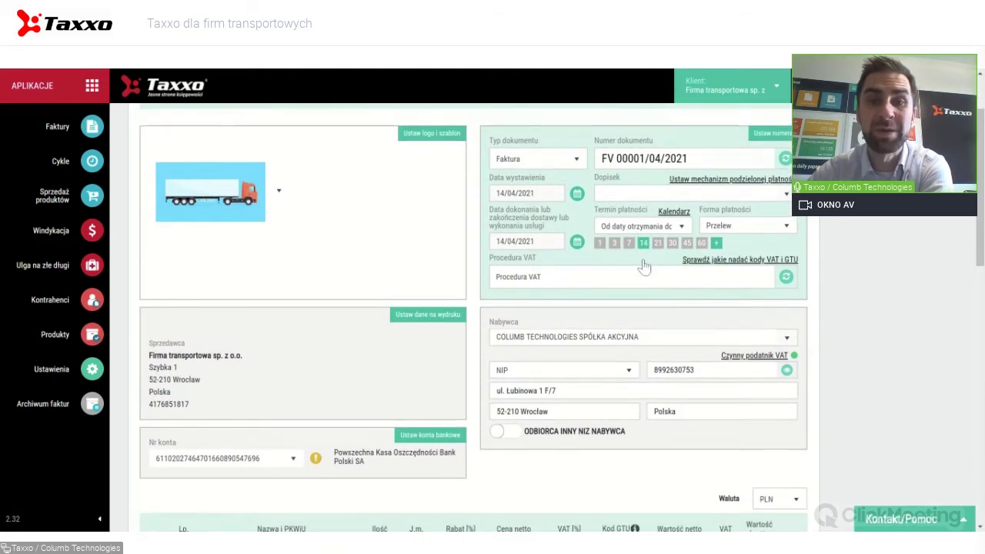
{"action": "scroll", "coordinate": [644, 266], "scroll_direction": "down", "scroll_amount": 4}
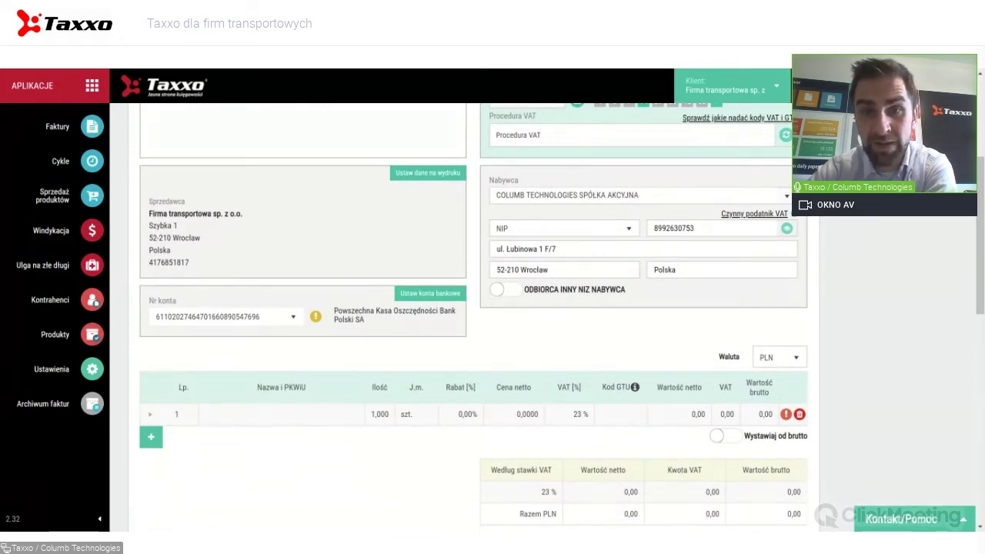
Add item 'Usługa transportowa - zlecenie 1' at 1 200,00 PLN net, 23% VAT, 1476,00 due.
{"action": "scroll", "coordinate": [614, 242], "scroll_direction": "down", "scroll_amount": 3}
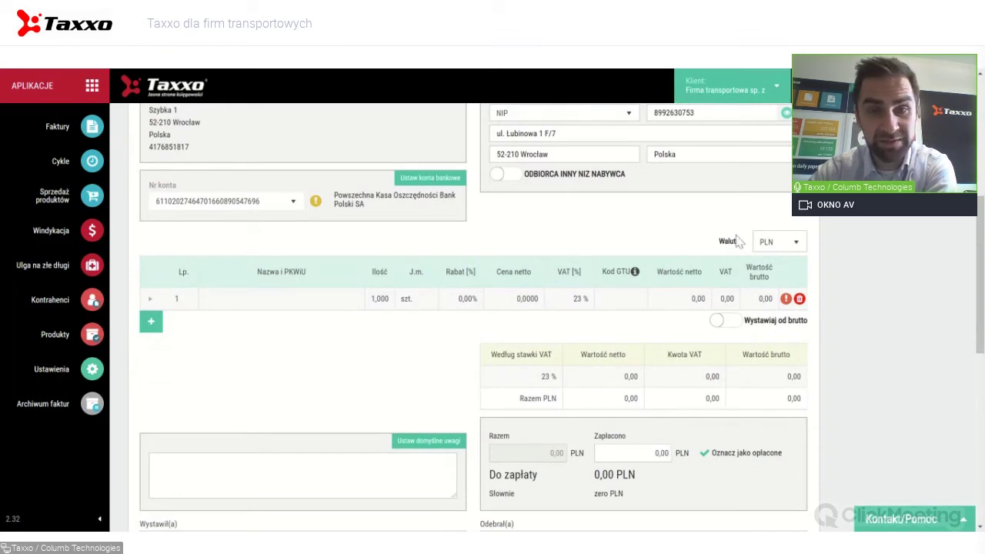
{"action": "left_click", "coordinate": [333, 296]}
{"action": "type", "text": "p"}
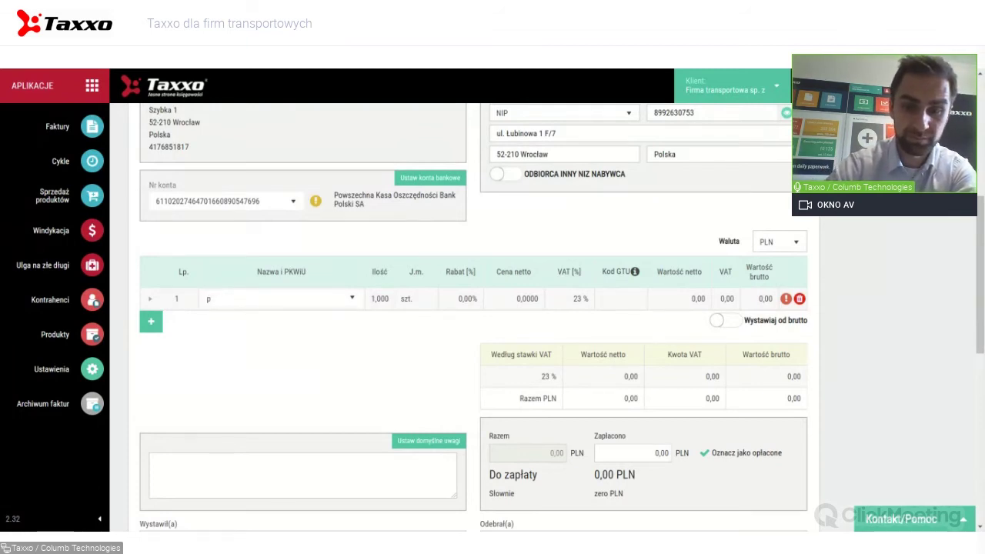
{"action": "type", "text": "us"}
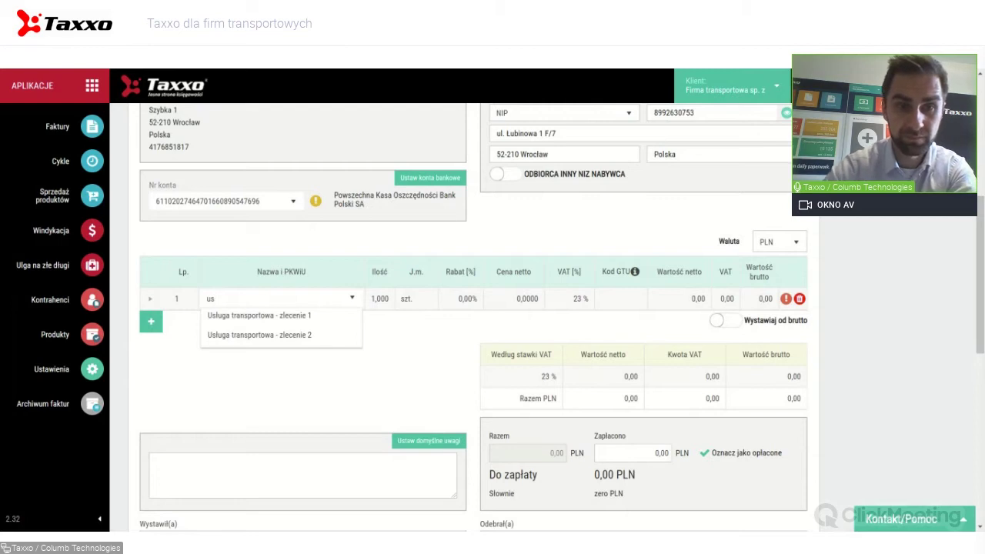
{"action": "left_click", "coordinate": [293, 317]}
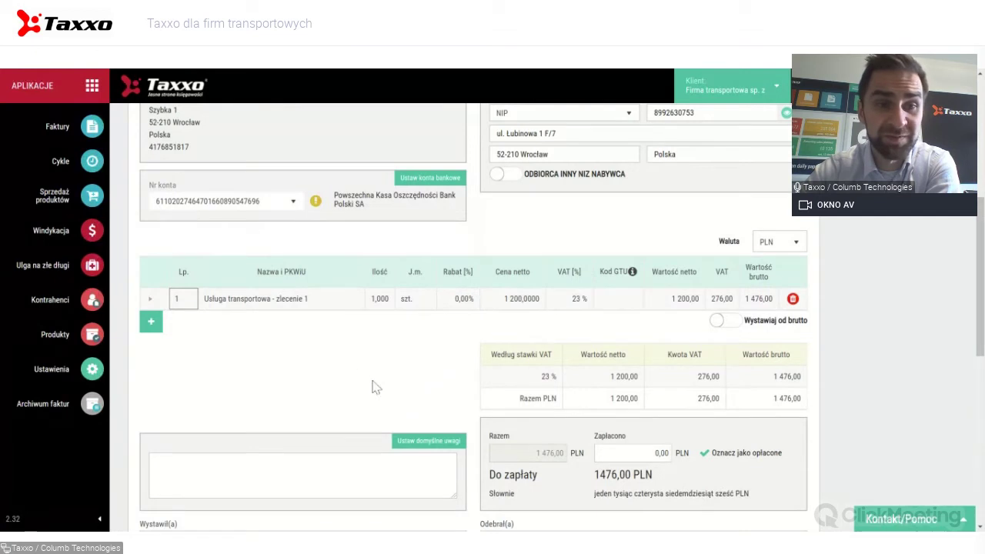
{"action": "left_click", "coordinate": [151, 300]}
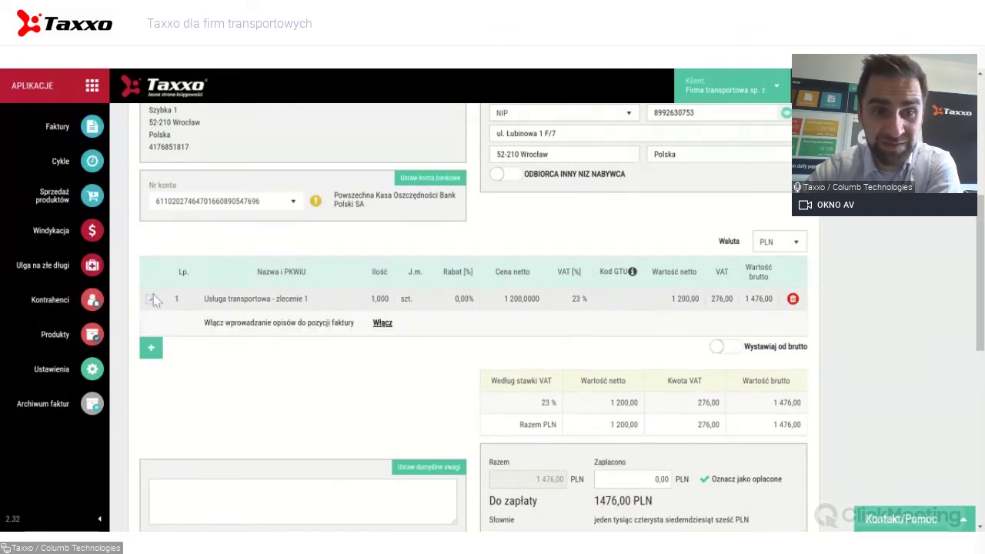
Turn on item descriptions, leaving a blank description line under the transport service item.
{"action": "left_click", "coordinate": [377, 325]}
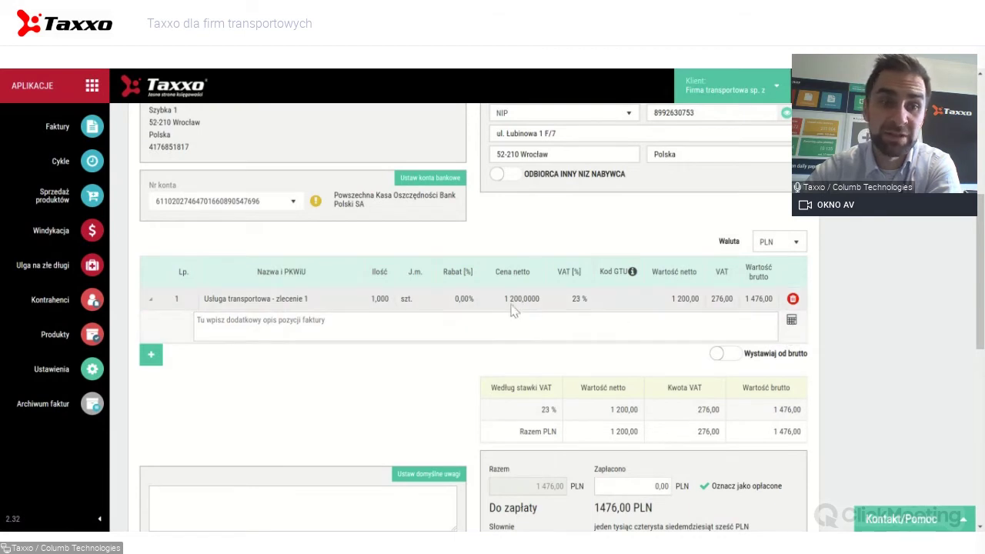
{"action": "left_click", "coordinate": [151, 299]}
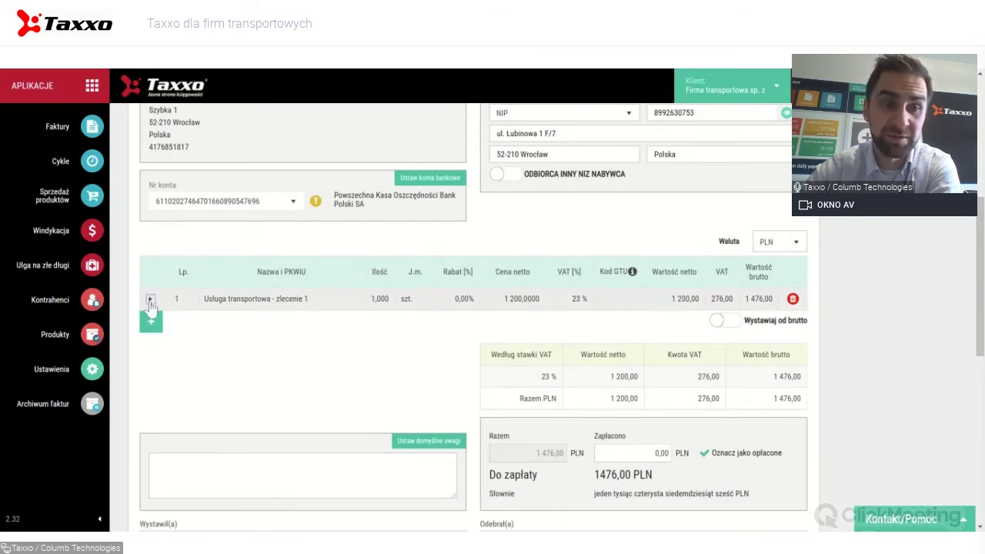
{"action": "left_click", "coordinate": [150, 299]}
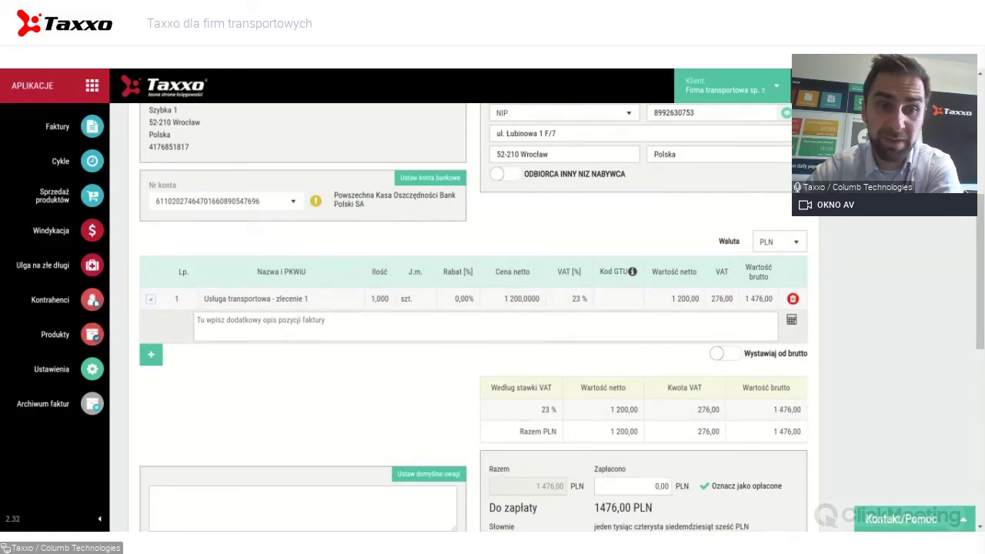
In the price calculator, keep currency EUR and set the rate date to 09/04/2021.
{"action": "left_click", "coordinate": [791, 320]}
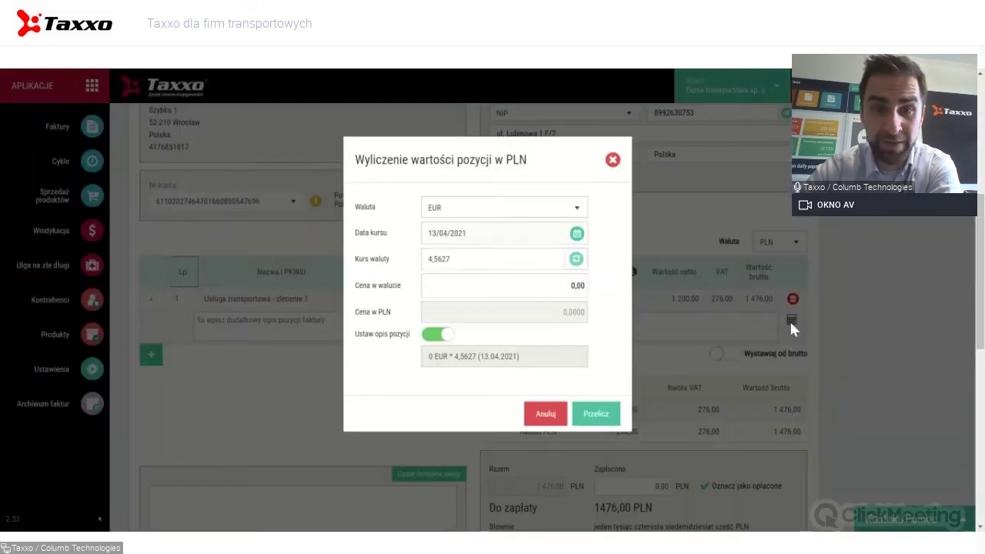
{"action": "left_click", "coordinate": [501, 213]}
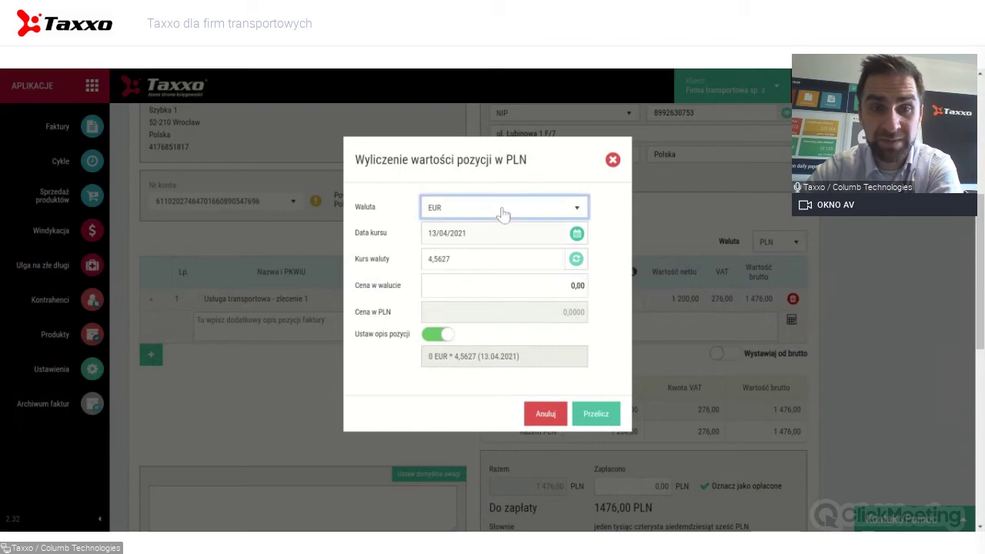
{"action": "left_click", "coordinate": [502, 214]}
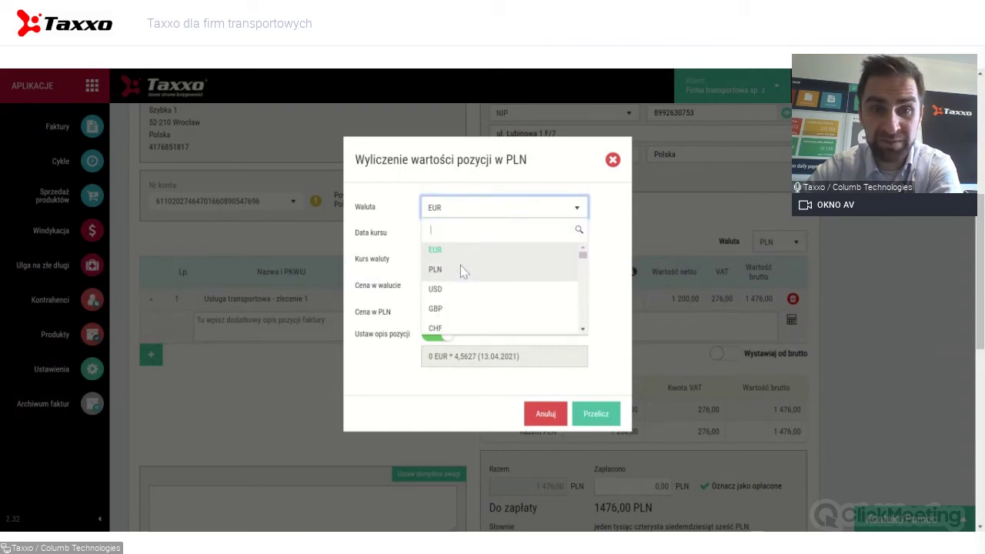
{"action": "scroll", "coordinate": [460, 270], "scroll_direction": "down", "scroll_amount": 2}
{"action": "scroll", "coordinate": [458, 269], "scroll_direction": "up", "scroll_amount": 2}
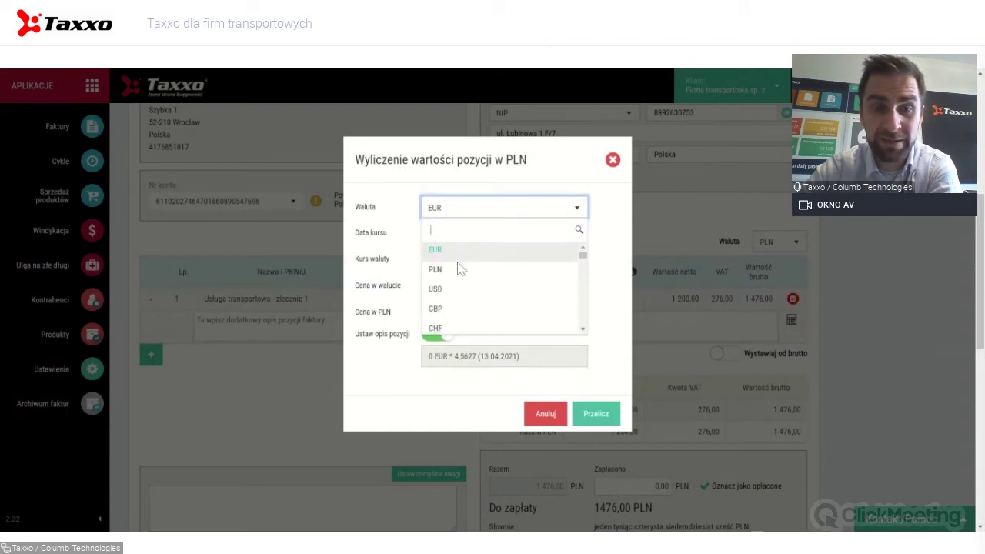
{"action": "left_click", "coordinate": [446, 253]}
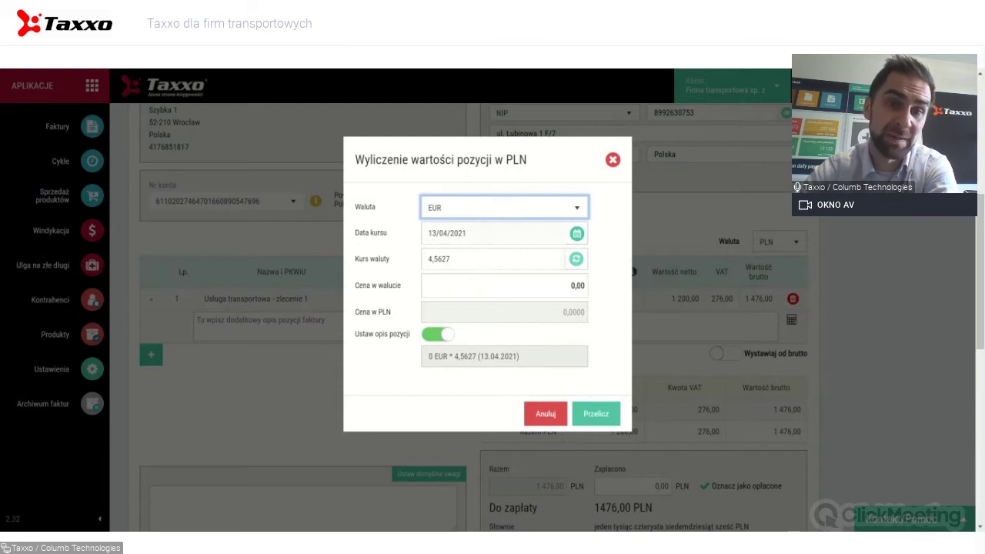
{"action": "left_click", "coordinate": [577, 234]}
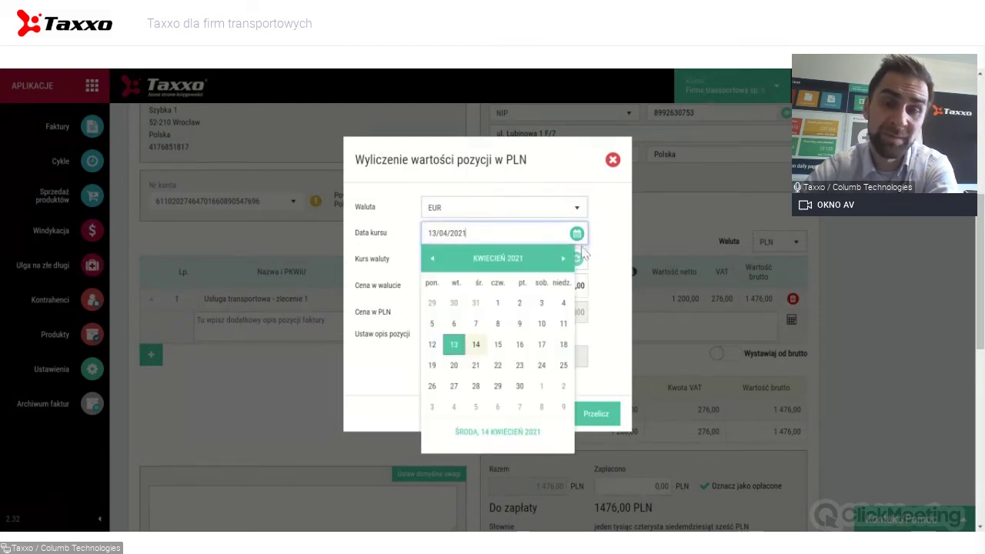
{"action": "left_click", "coordinate": [520, 324]}
Convert 100 EUR at 4,5414 to a 454,14 PLN net price on the line.
{"action": "left_click", "coordinate": [483, 292]}
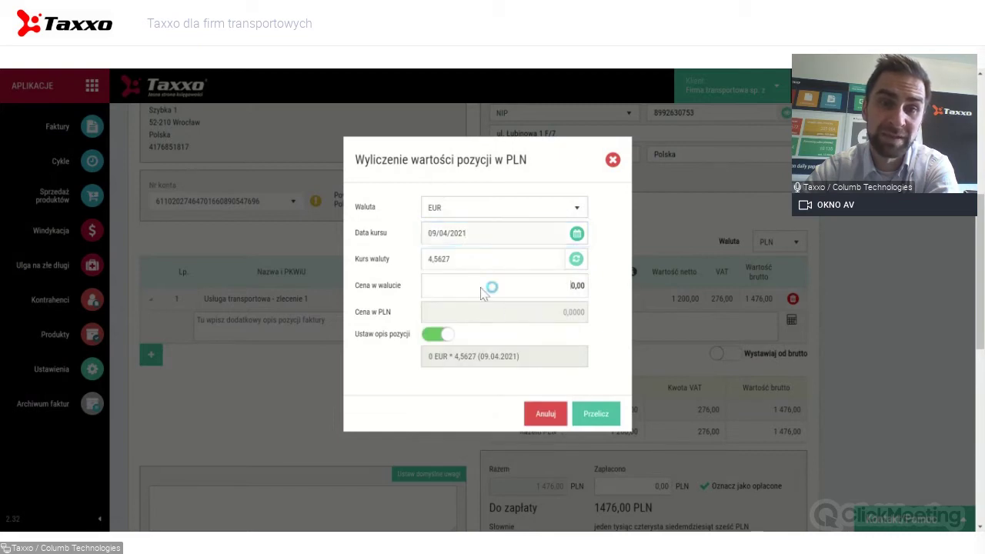
{"action": "type", "text": "10"}
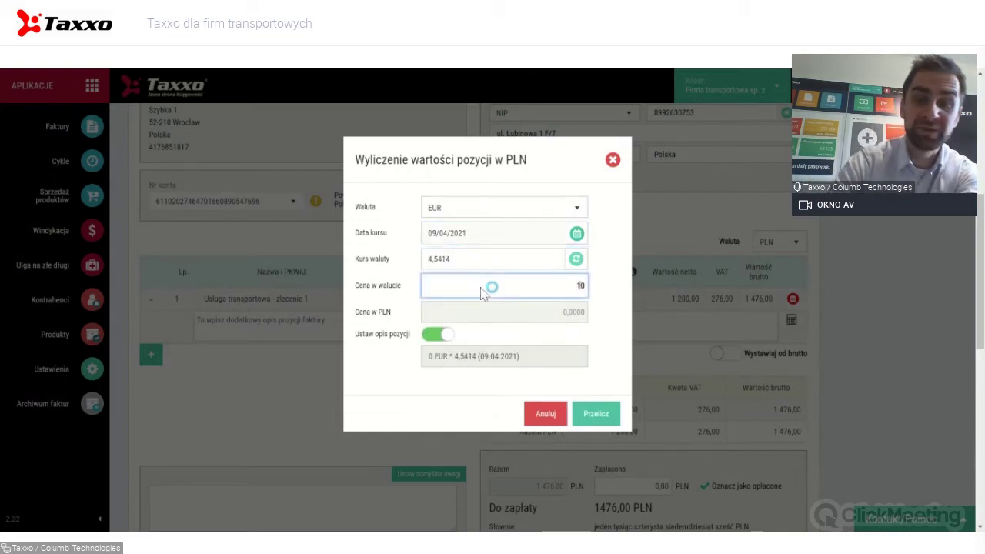
{"action": "type", "text": "0"}
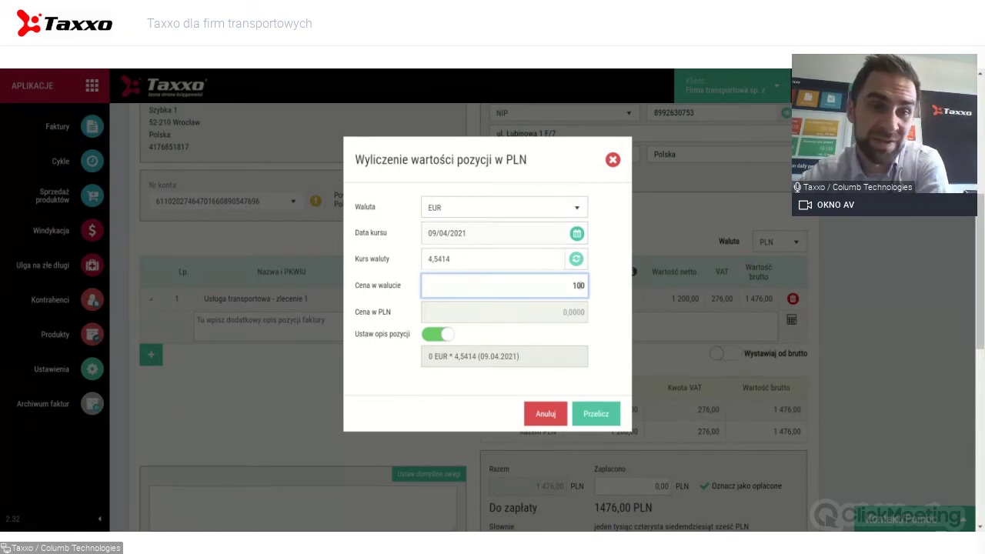
{"action": "left_click", "coordinate": [391, 270]}
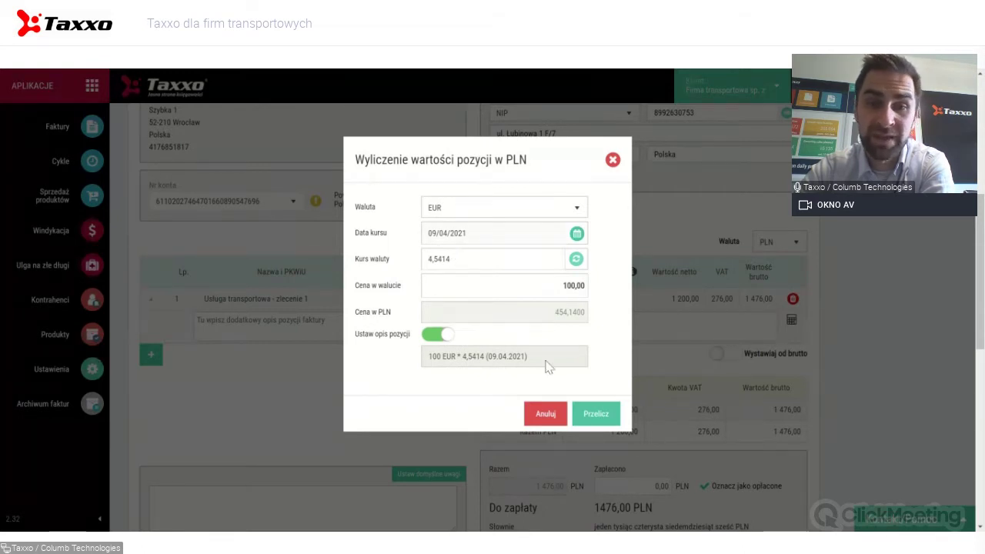
{"action": "left_click", "coordinate": [596, 414]}
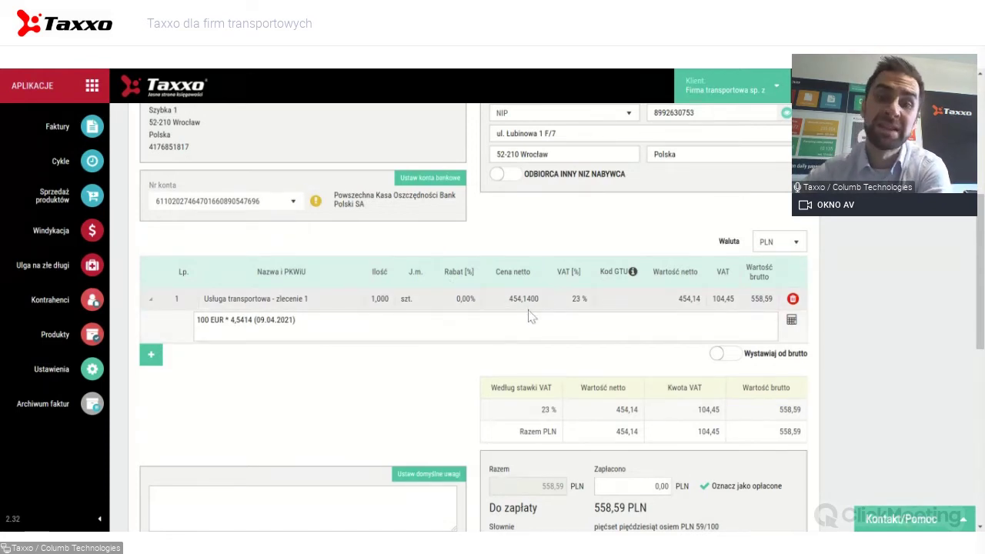
Enter the recipient's e-mail address in the 'Wyślij na adres e-mail' field.
{"action": "scroll", "coordinate": [550, 283], "scroll_direction": "down", "scroll_amount": 3}
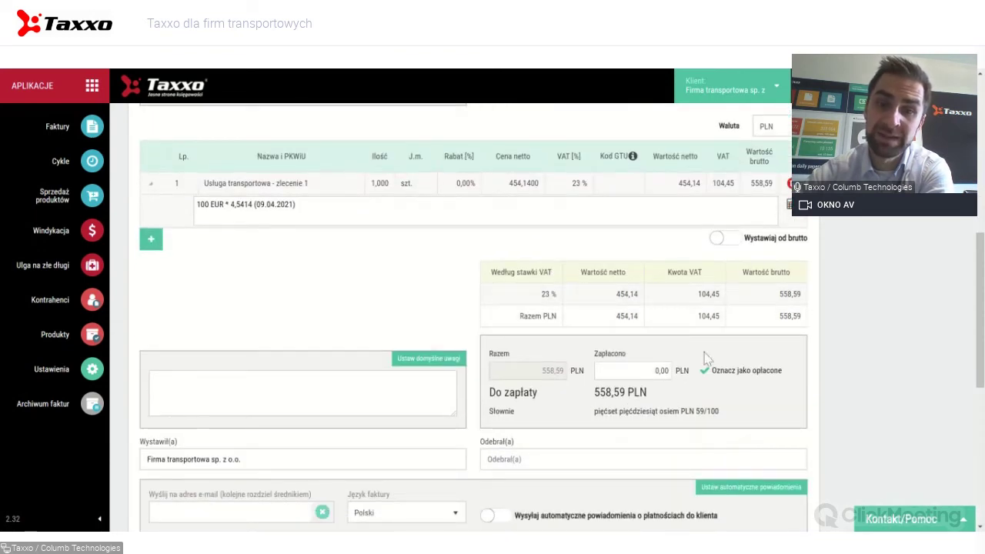
{"action": "scroll", "coordinate": [703, 359], "scroll_direction": "down", "scroll_amount": 2}
{"action": "scroll", "coordinate": [473, 316], "scroll_direction": "down", "scroll_amount": 2}
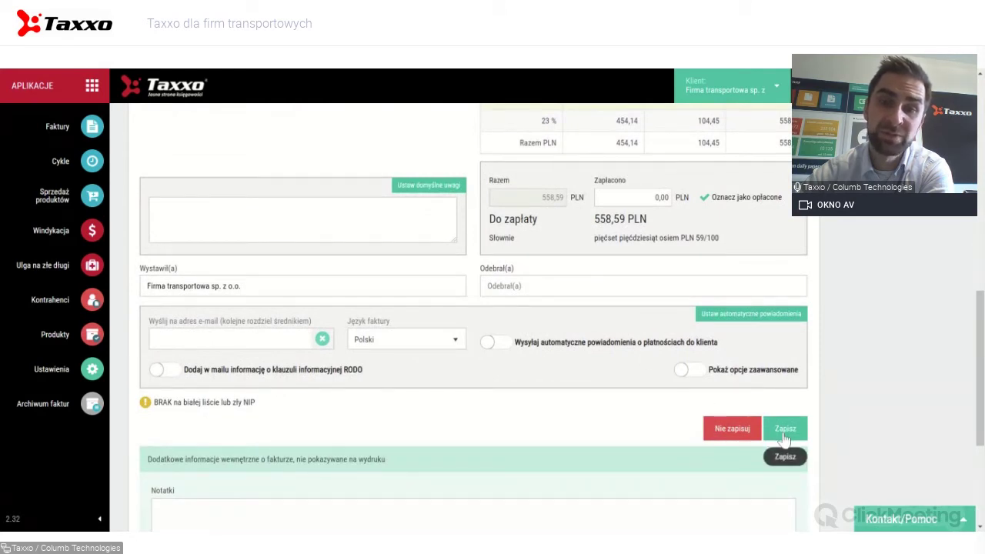
{"action": "left_click", "coordinate": [248, 332]}
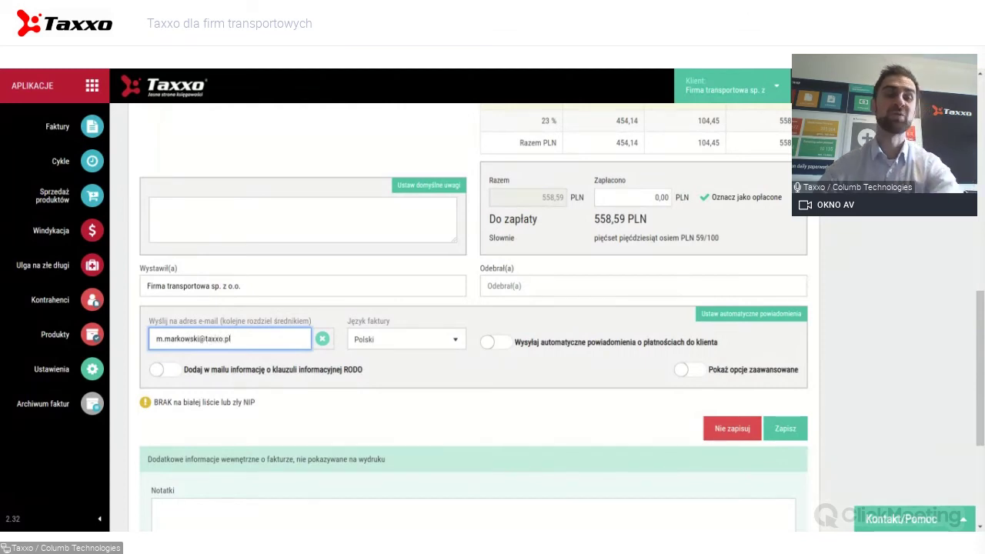
{"action": "left_click", "coordinate": [421, 385]}
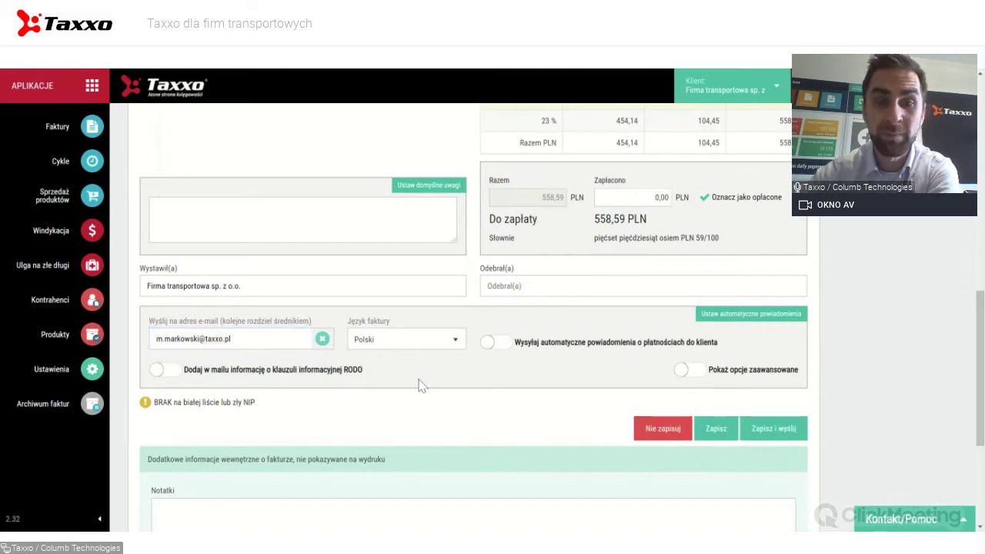
Enable 'Pokaż opcje zaawansowane' to reveal delayed sending and notification language options.
{"action": "left_click", "coordinate": [685, 371]}
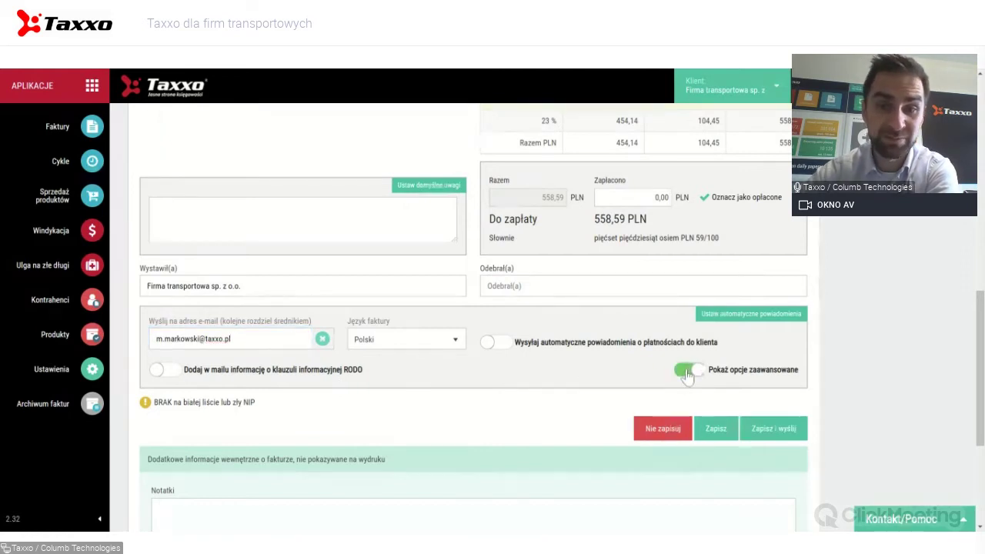
{"action": "scroll", "coordinate": [508, 376], "scroll_direction": "down", "scroll_amount": 1}
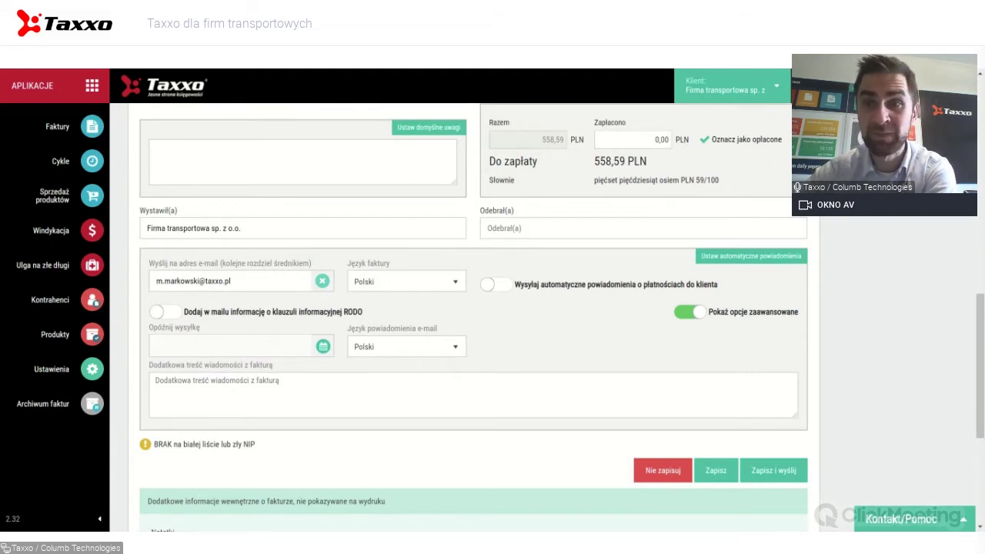
{"action": "scroll", "coordinate": [538, 296], "scroll_direction": "up", "scroll_amount": 5}
{"action": "scroll", "coordinate": [623, 265], "scroll_direction": "down", "scroll_amount": 5}
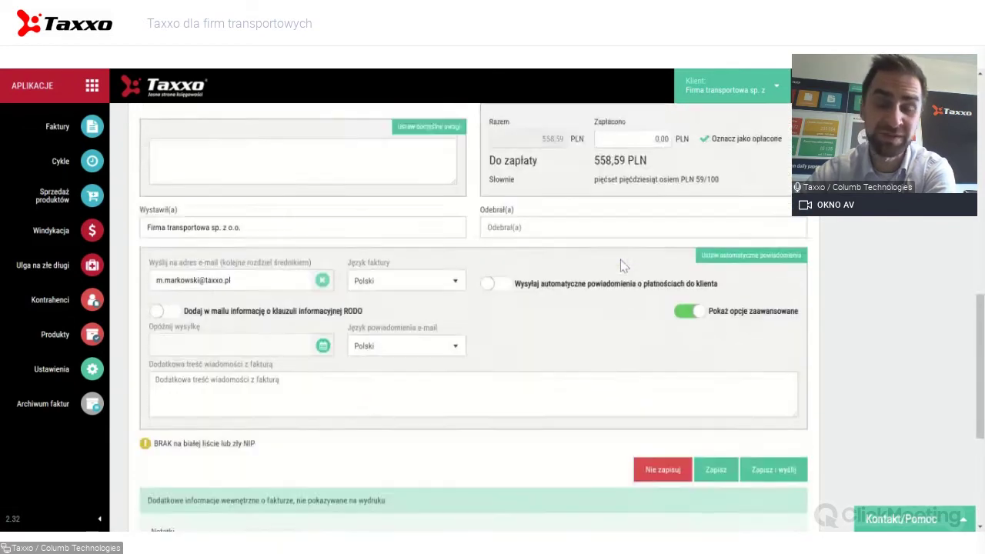
{"action": "scroll", "coordinate": [622, 264], "scroll_direction": "up", "scroll_amount": 10}
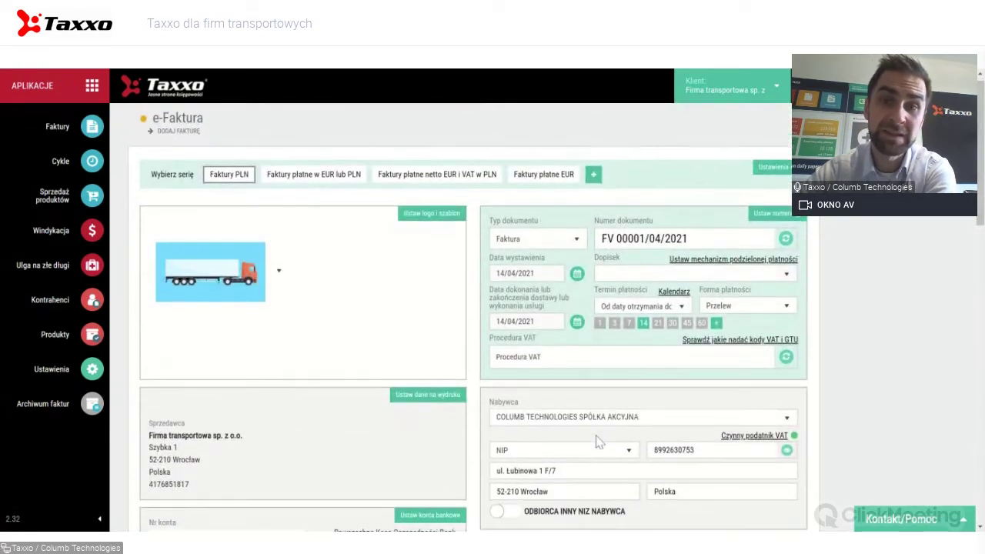
Select the extra e-mail message field, then save the 558,59 PLN invoice.
{"action": "scroll", "coordinate": [598, 440], "scroll_direction": "down", "scroll_amount": 10}
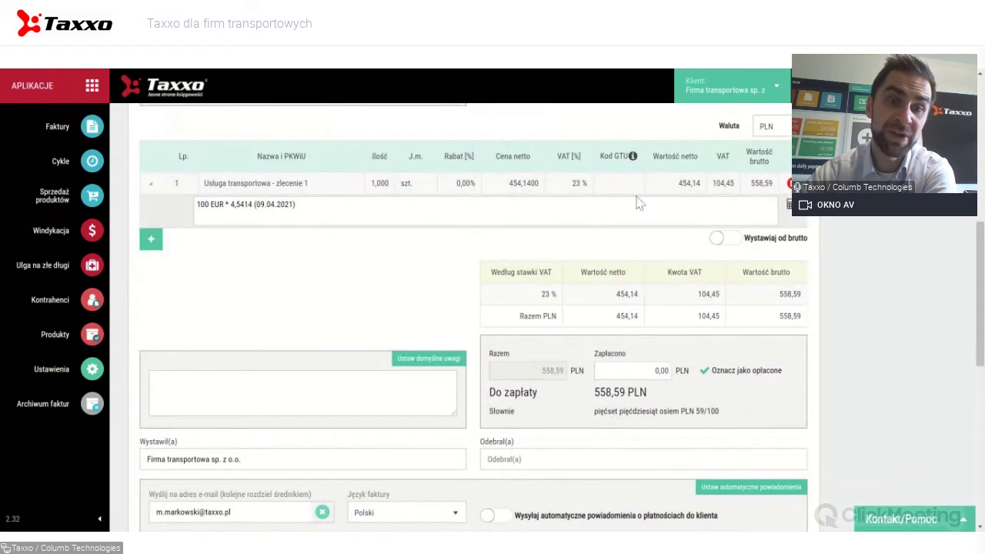
{"action": "scroll", "coordinate": [565, 256], "scroll_direction": "down", "scroll_amount": 4}
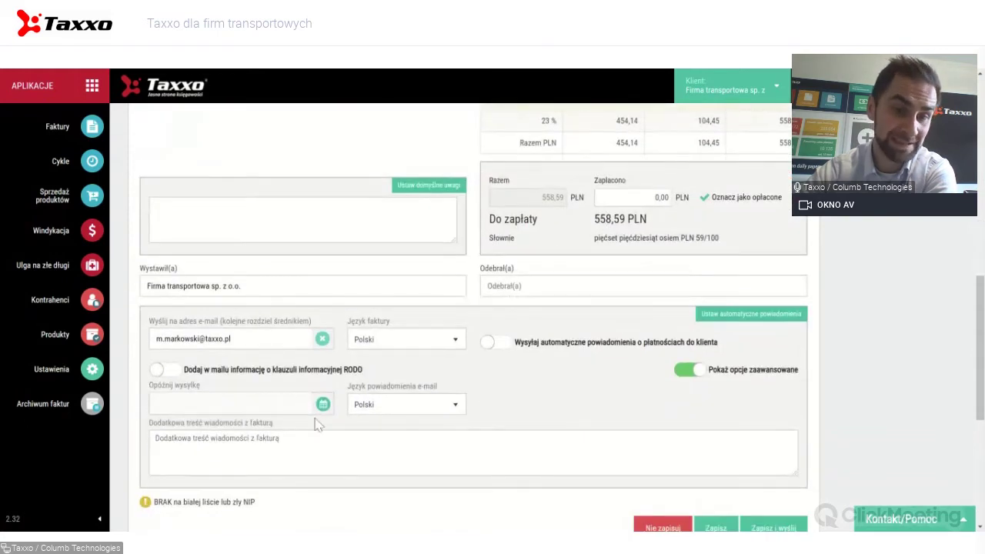
{"action": "scroll", "coordinate": [469, 317], "scroll_direction": "down", "scroll_amount": 1}
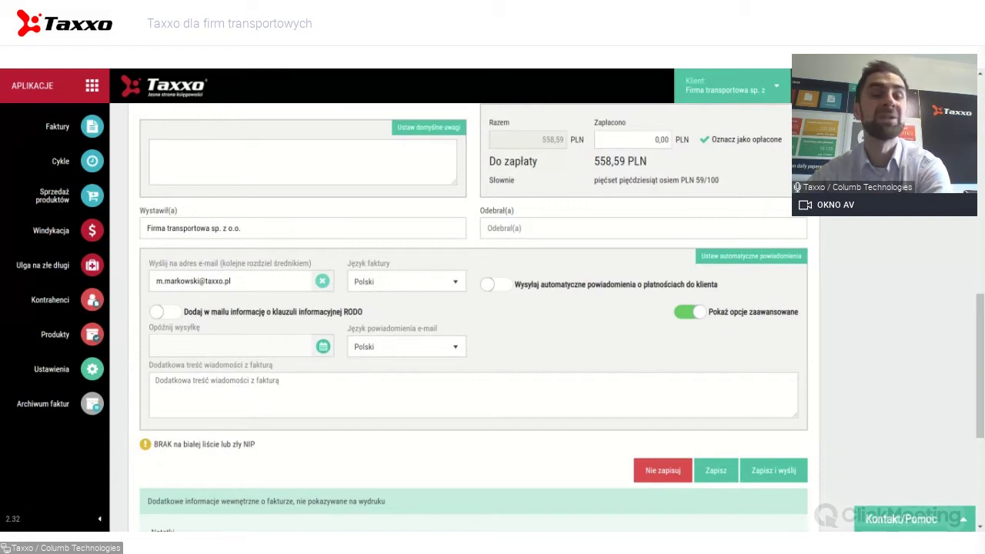
{"action": "left_click", "coordinate": [433, 408]}
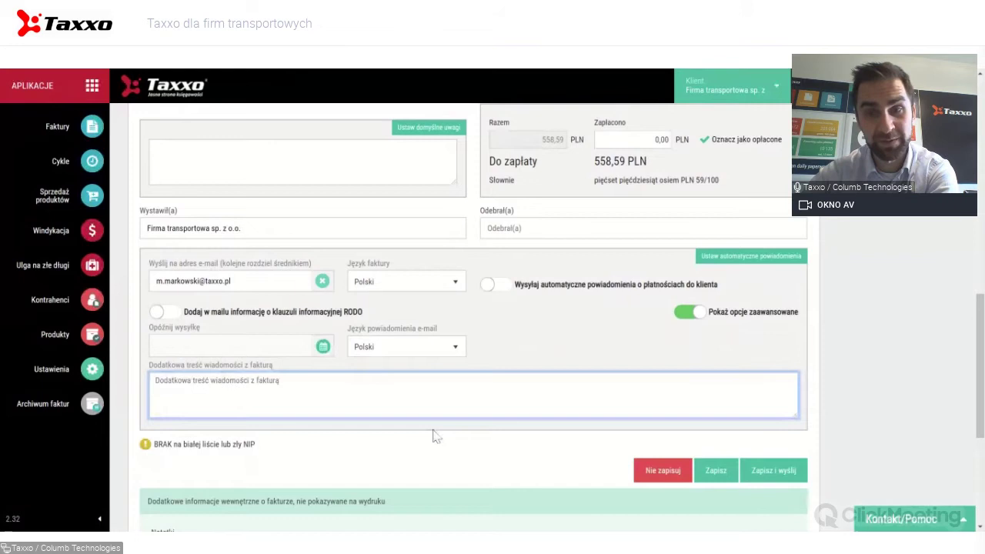
{"action": "left_click", "coordinate": [719, 471]}
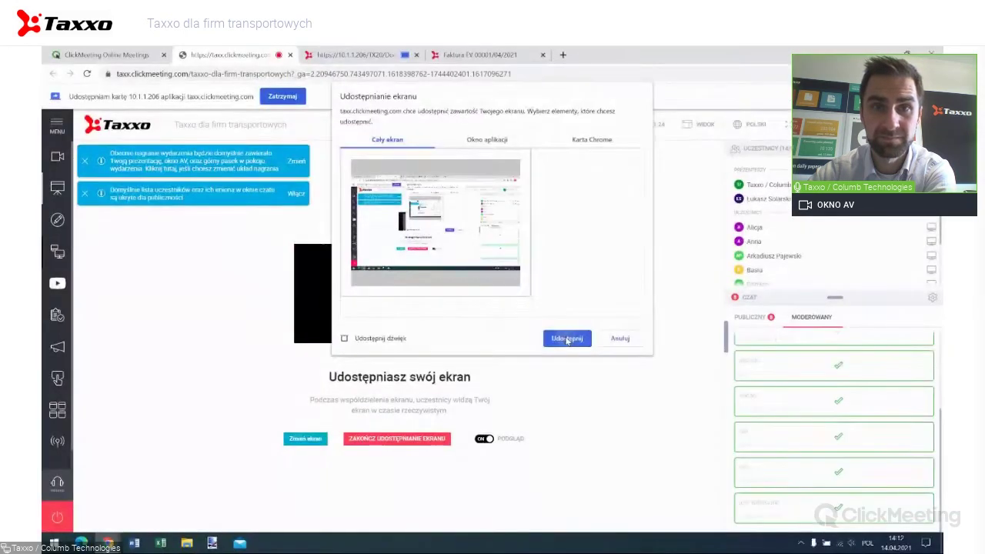
Share the whole screen in the ClickMeeting session.
{"action": "left_click", "coordinate": [567, 339]}
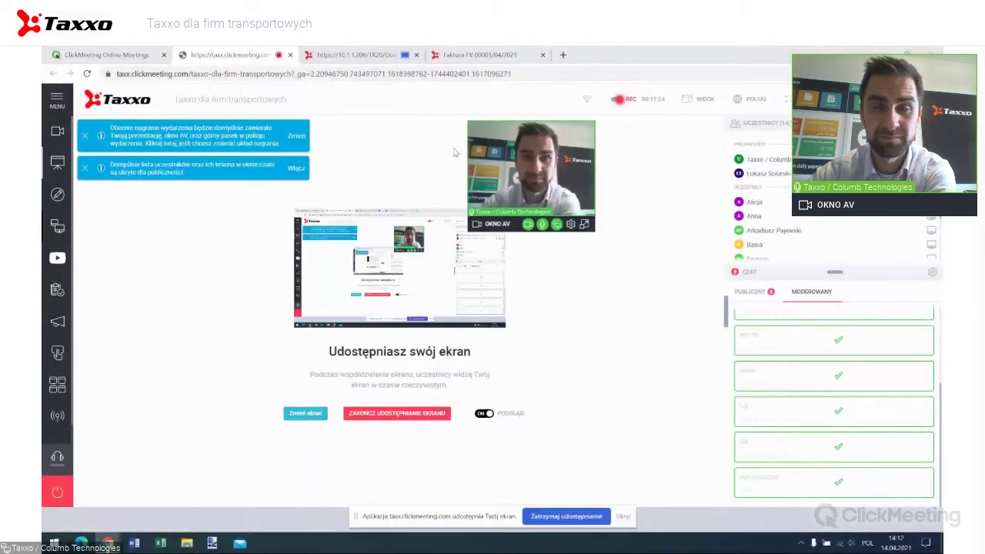
Review the FV 00001/04/2021 PDF printout, then return to the saved invoice.
{"action": "left_click", "coordinate": [481, 54]}
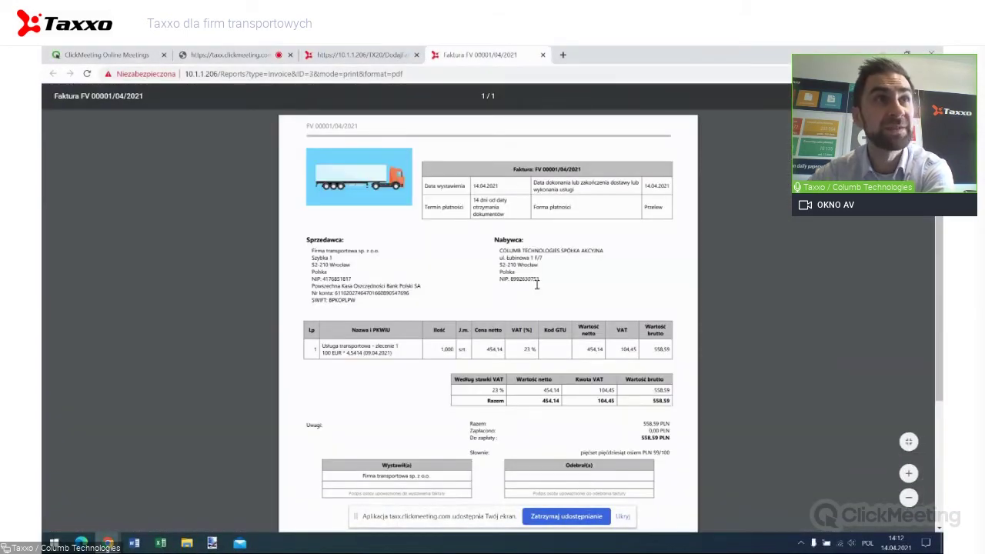
{"action": "scroll", "coordinate": [537, 284], "scroll_direction": "down", "scroll_amount": 3}
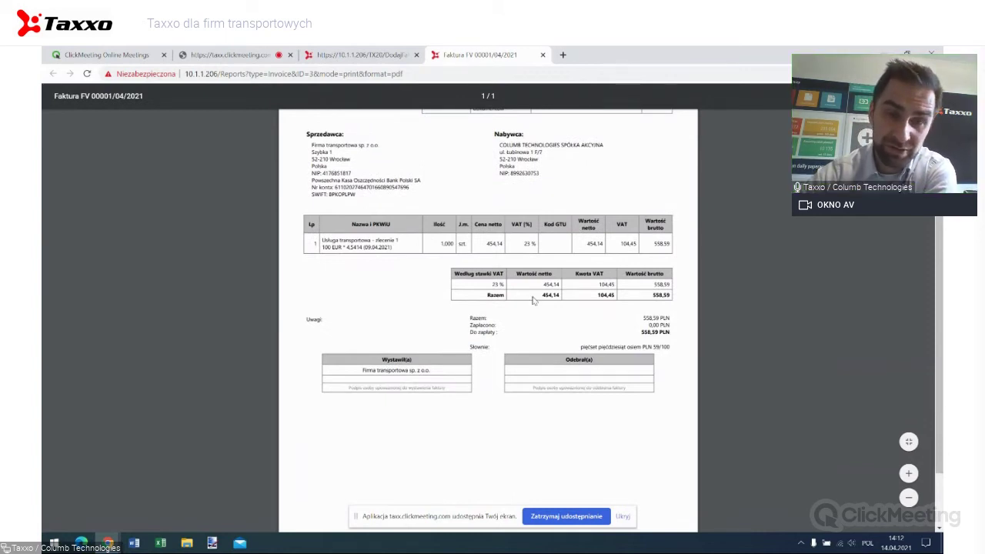
{"action": "scroll", "coordinate": [533, 300], "scroll_direction": "up", "scroll_amount": 3}
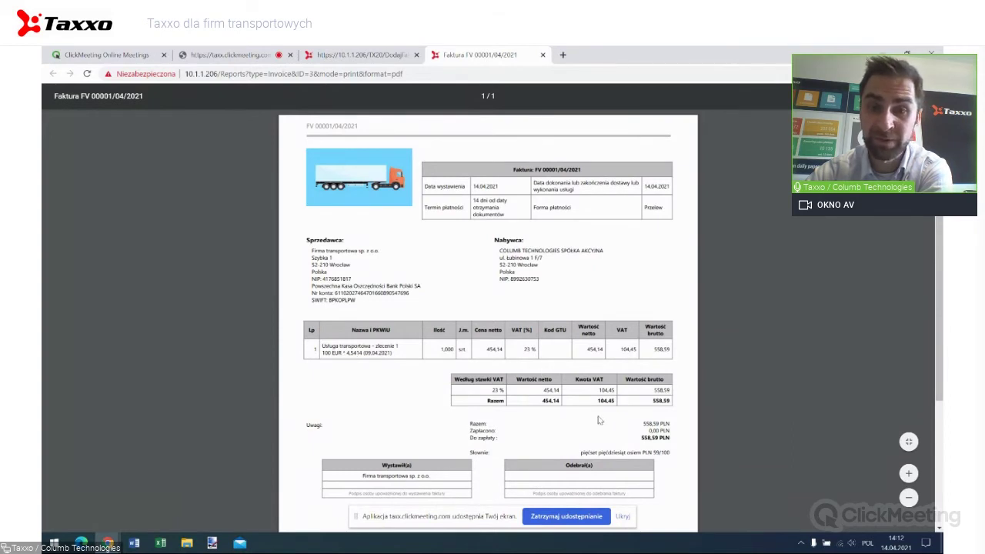
{"action": "scroll", "coordinate": [577, 384], "scroll_direction": "down", "scroll_amount": 1}
{"action": "scroll", "coordinate": [577, 383], "scroll_direction": "down", "scroll_amount": 3}
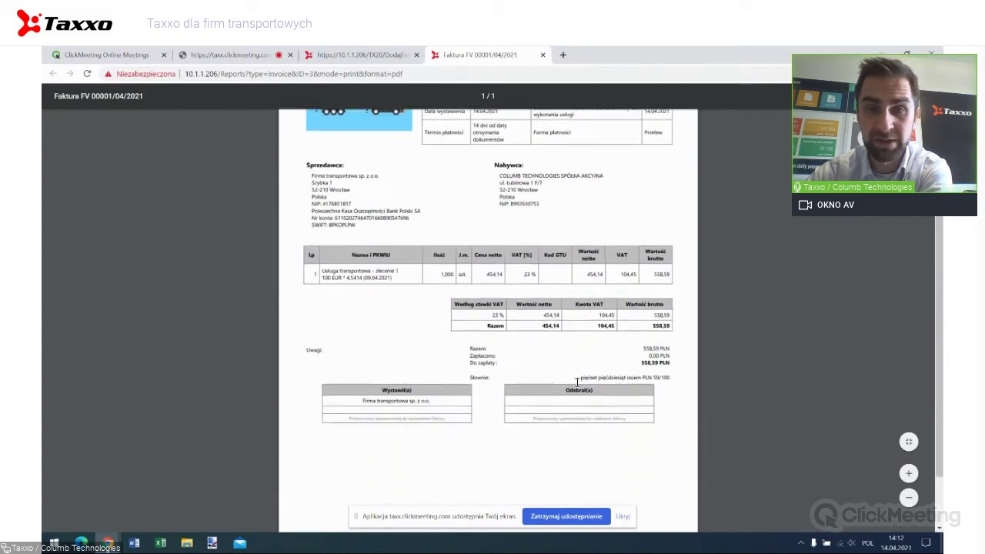
{"action": "scroll", "coordinate": [578, 384], "scroll_direction": "up", "scroll_amount": 3}
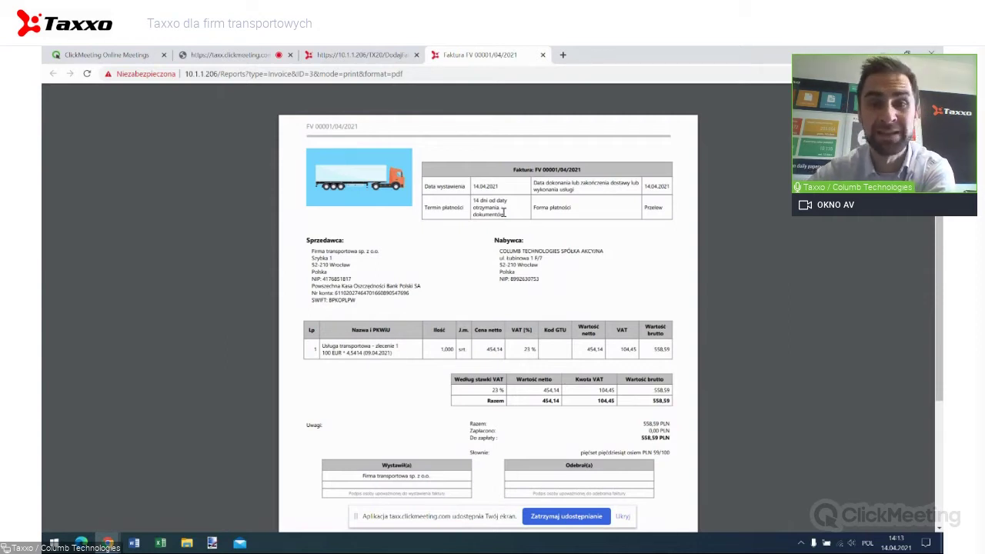
{"action": "left_click", "coordinate": [377, 55]}
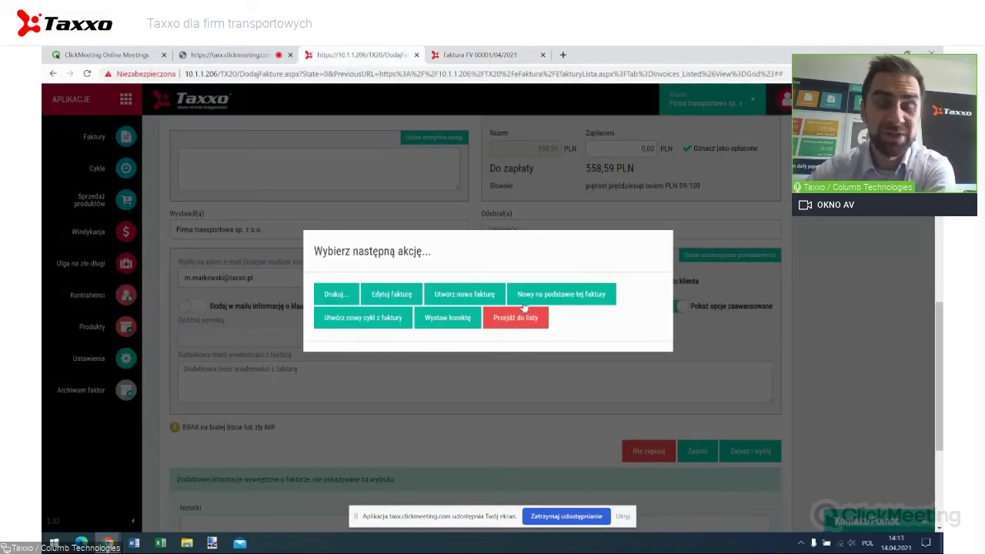
Go to the Faktury list and scroll down to the new FV 00001/04/2021 entry.
{"action": "left_click", "coordinate": [519, 323]}
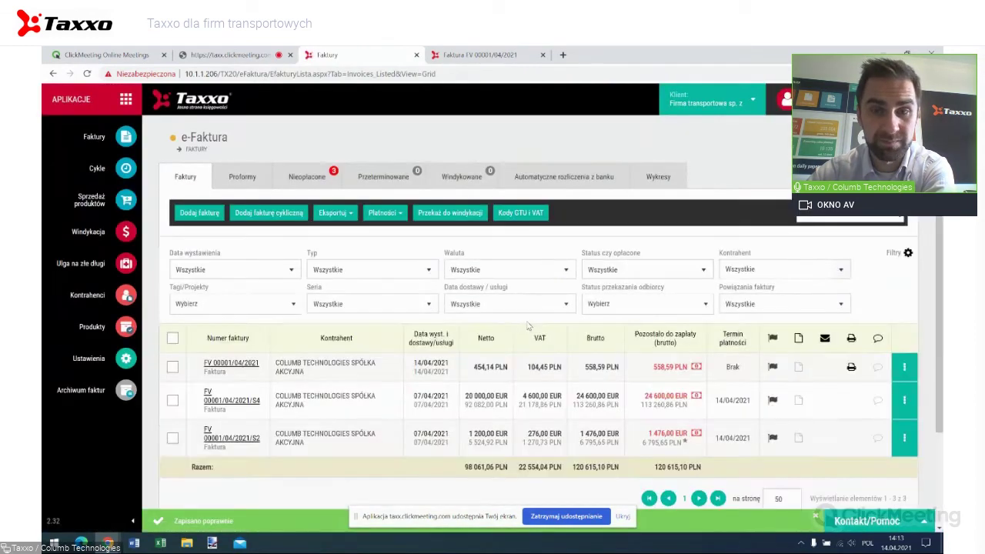
{"action": "scroll", "coordinate": [523, 317], "scroll_direction": "down", "scroll_amount": 2}
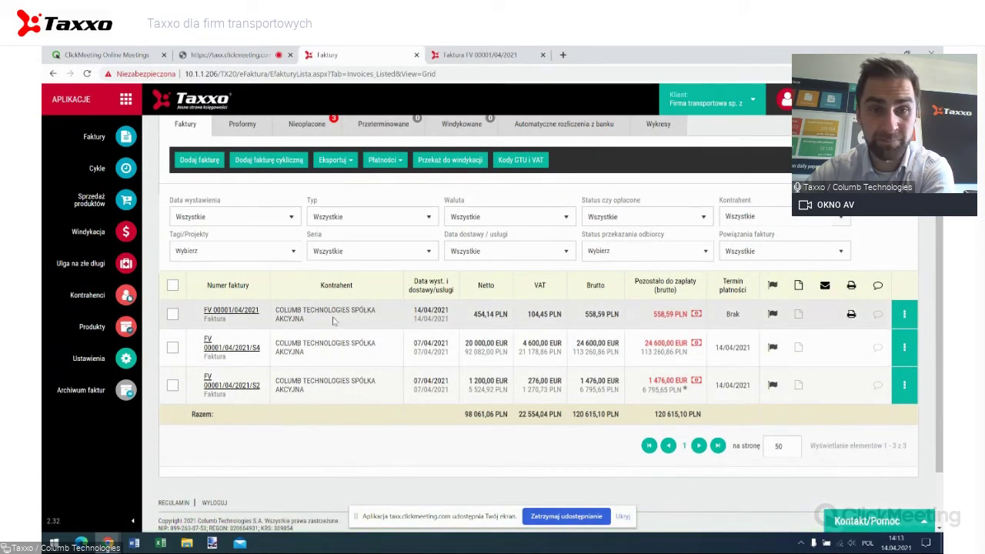
{"action": "mouse_move", "coordinate": [231, 318]}
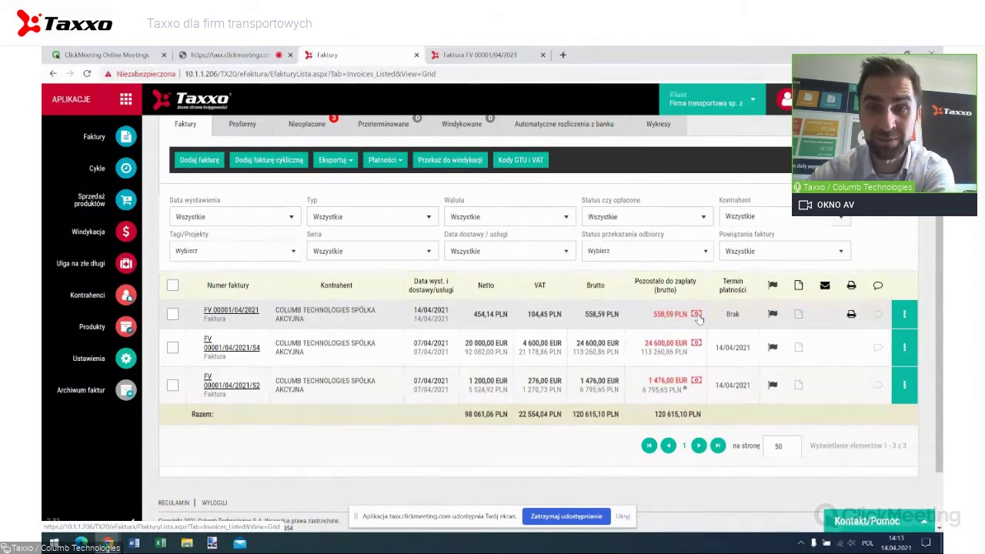
In FV 00001/04/2021's payment details, pick 16 April as the receipt date and save.
{"action": "left_click", "coordinate": [696, 314]}
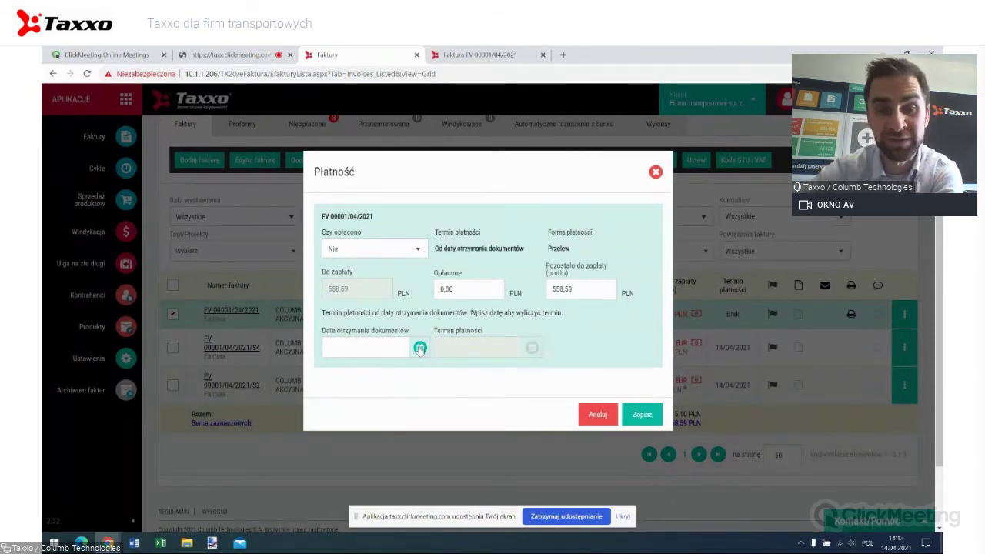
{"action": "left_click", "coordinate": [419, 348]}
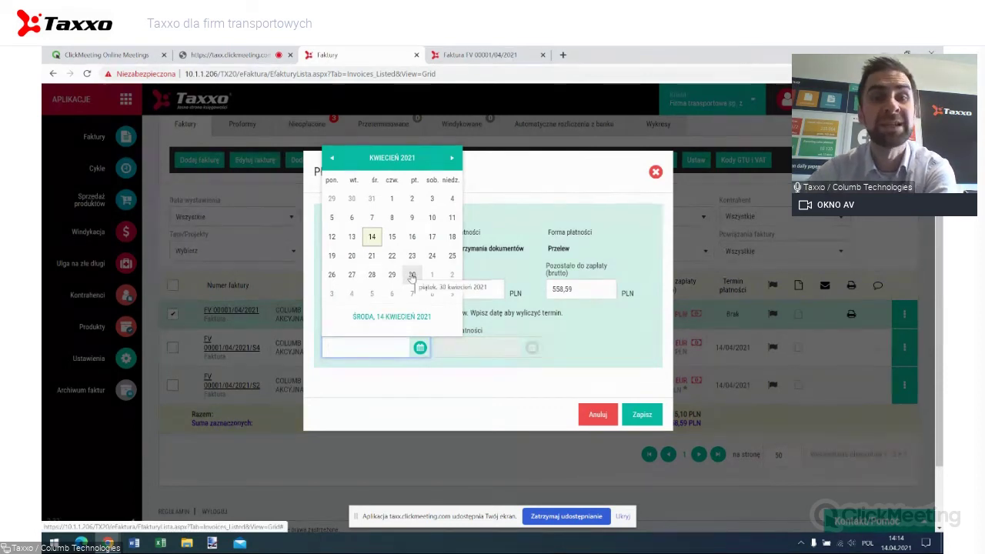
{"action": "left_click", "coordinate": [412, 275]}
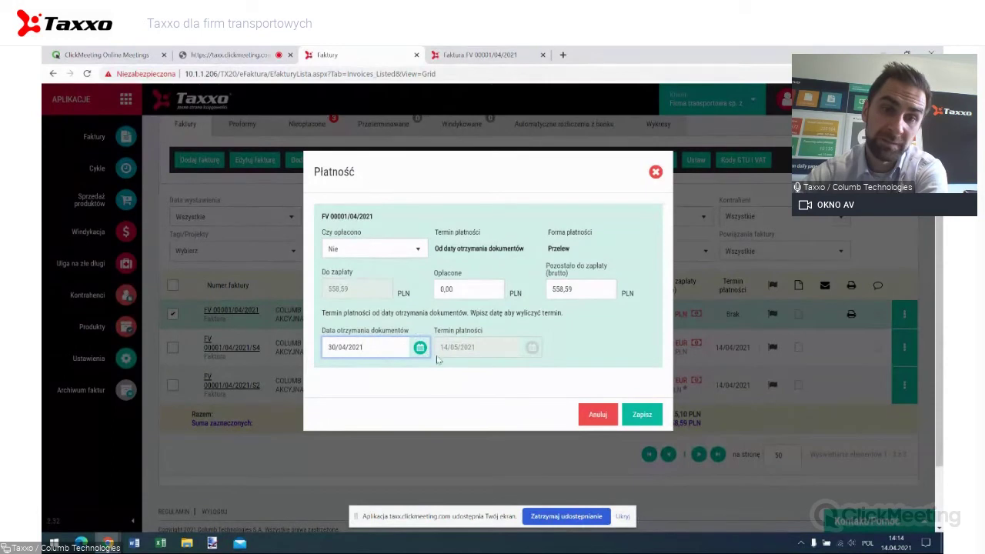
{"action": "left_click", "coordinate": [420, 349]}
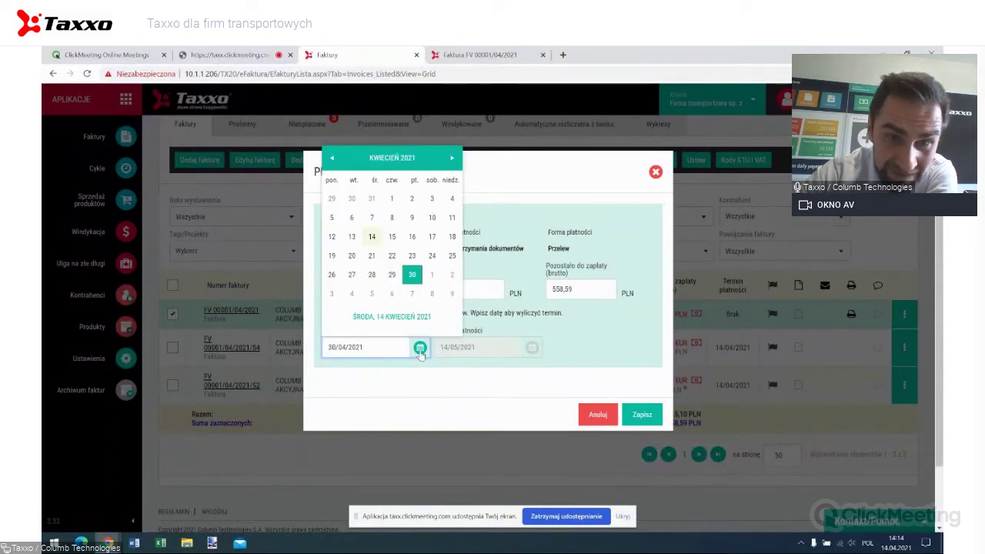
{"action": "left_click", "coordinate": [412, 237]}
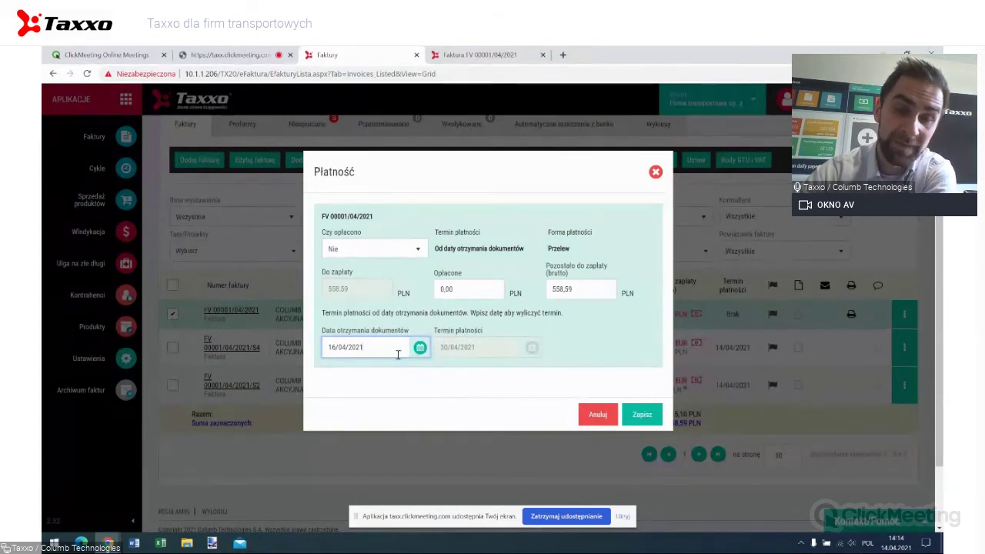
{"action": "left_click", "coordinate": [640, 415]}
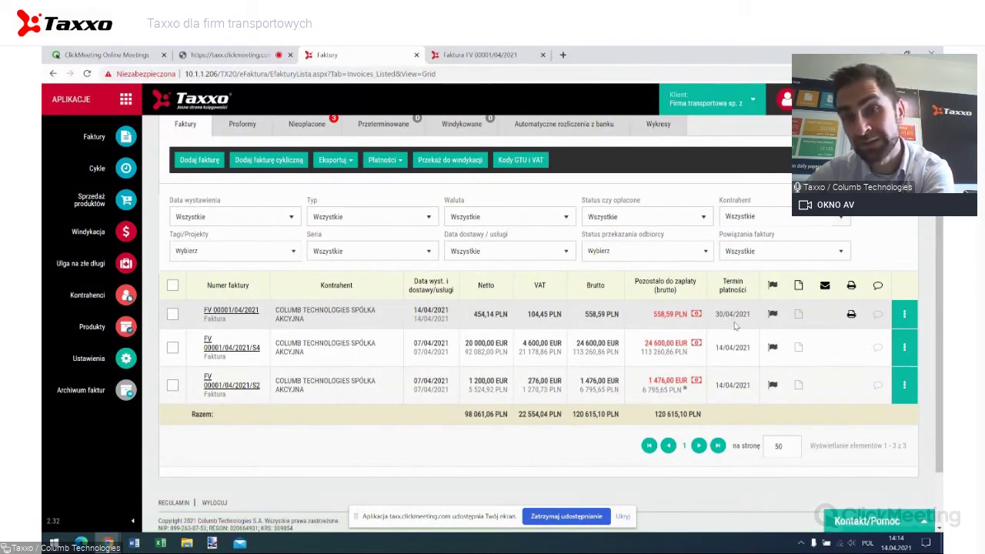
{"action": "scroll", "coordinate": [732, 317], "scroll_direction": "up", "scroll_amount": 1}
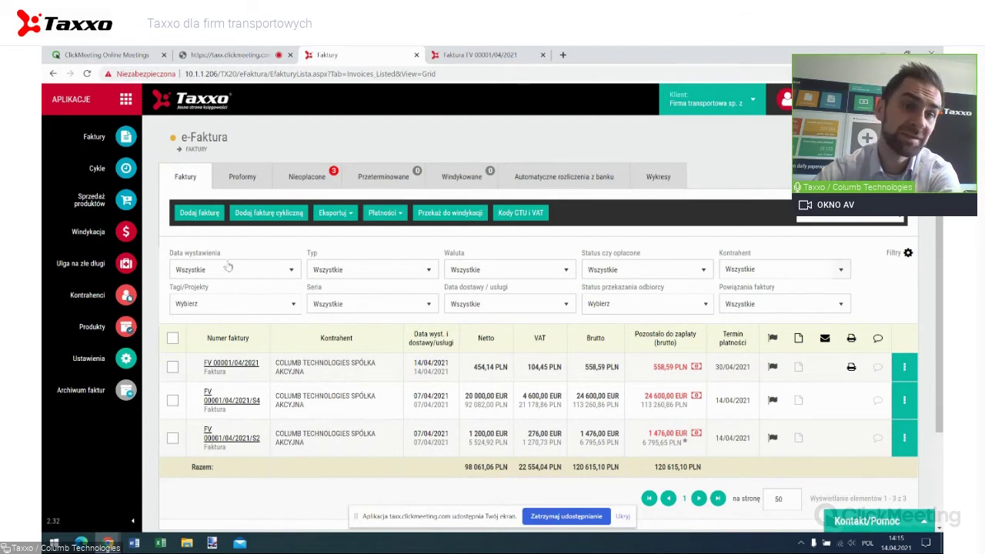
Create a new invoice, prefilled as FV 00002/04/2021 dated 14/04/2021.
{"action": "left_click", "coordinate": [192, 220]}
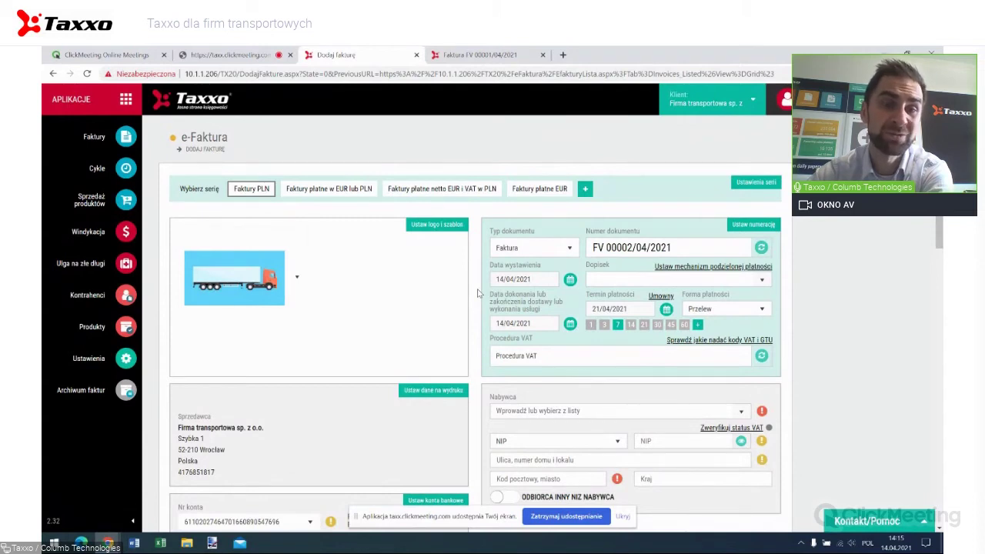
Switch the new invoice to the 'Faktury płatne w EUR lub PLN' series with EUR currency.
{"action": "left_click", "coordinate": [342, 191]}
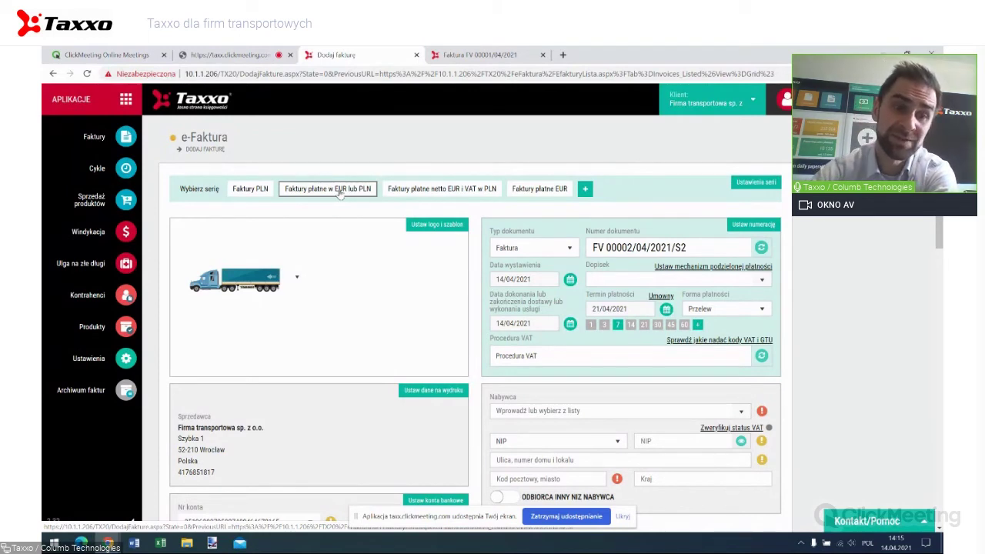
{"action": "scroll", "coordinate": [366, 293], "scroll_direction": "down", "scroll_amount": 3}
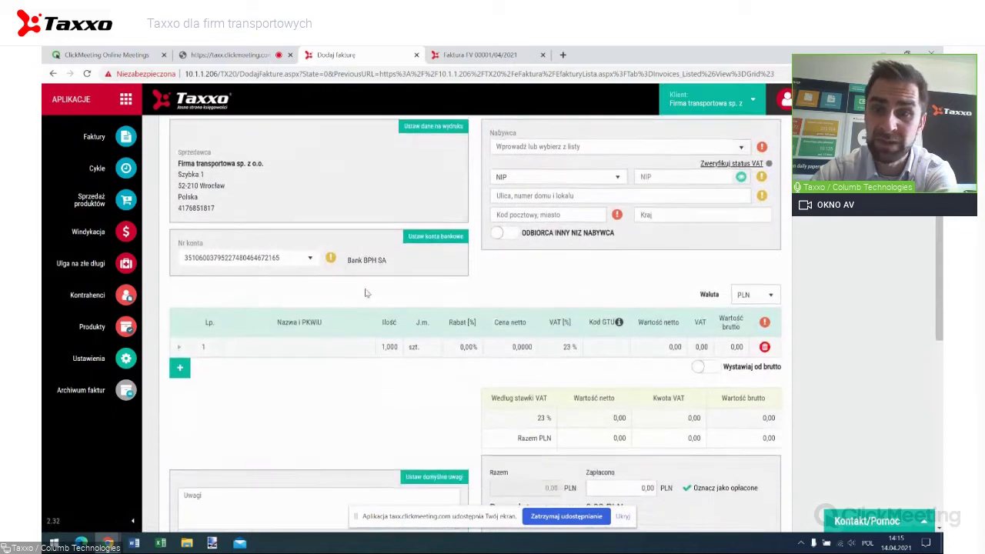
{"action": "left_click", "coordinate": [754, 296]}
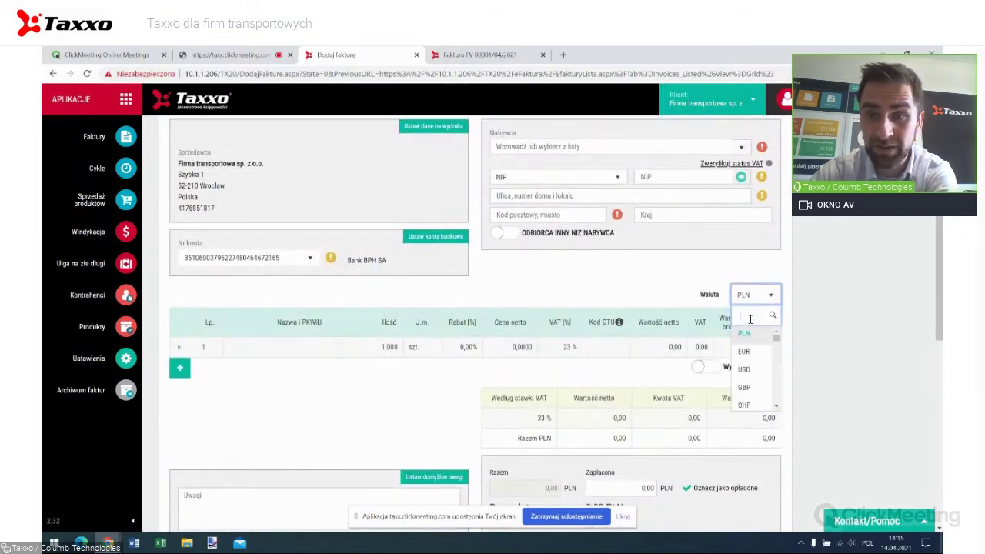
{"action": "left_click", "coordinate": [744, 350]}
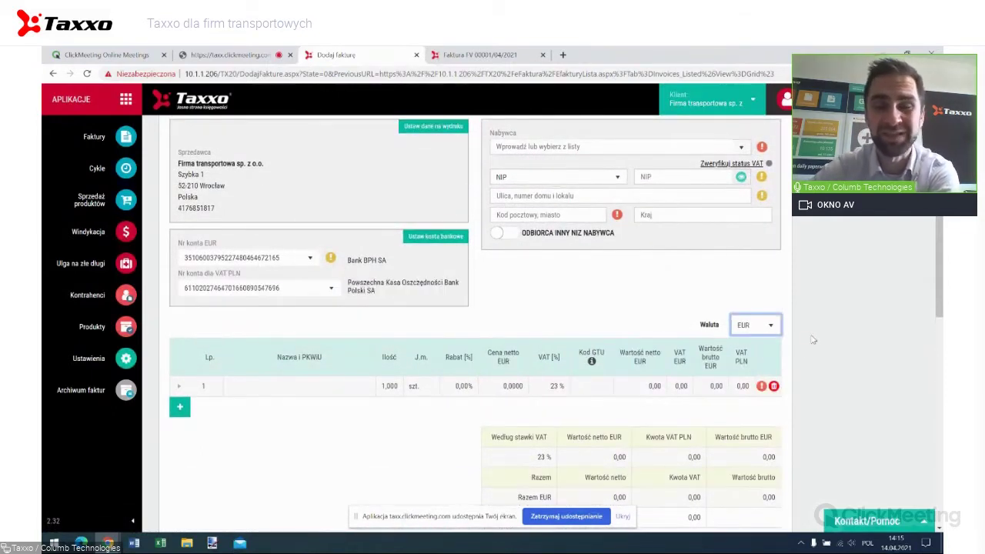
{"action": "scroll", "coordinate": [804, 339], "scroll_direction": "down", "scroll_amount": 1}
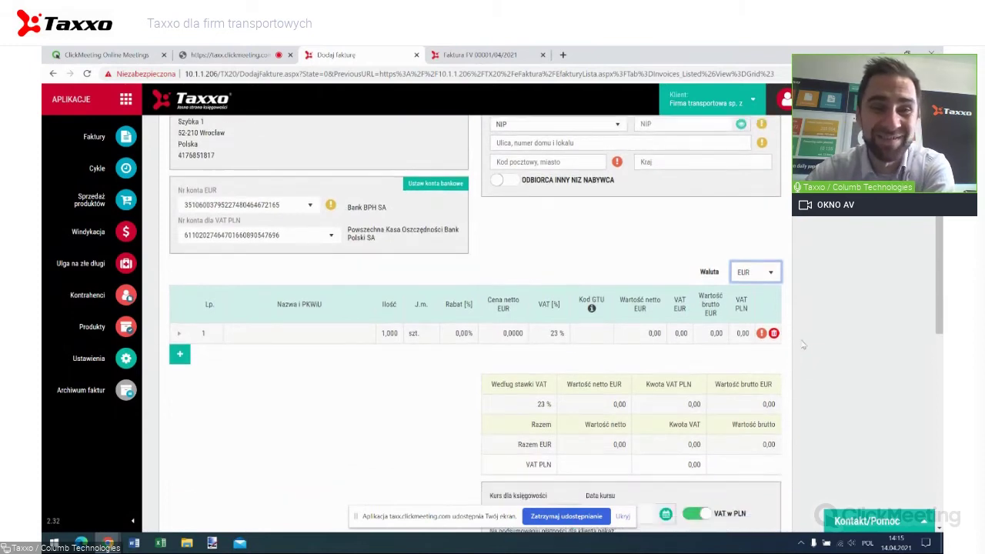
{"action": "scroll", "coordinate": [802, 345], "scroll_direction": "up", "scroll_amount": 1}
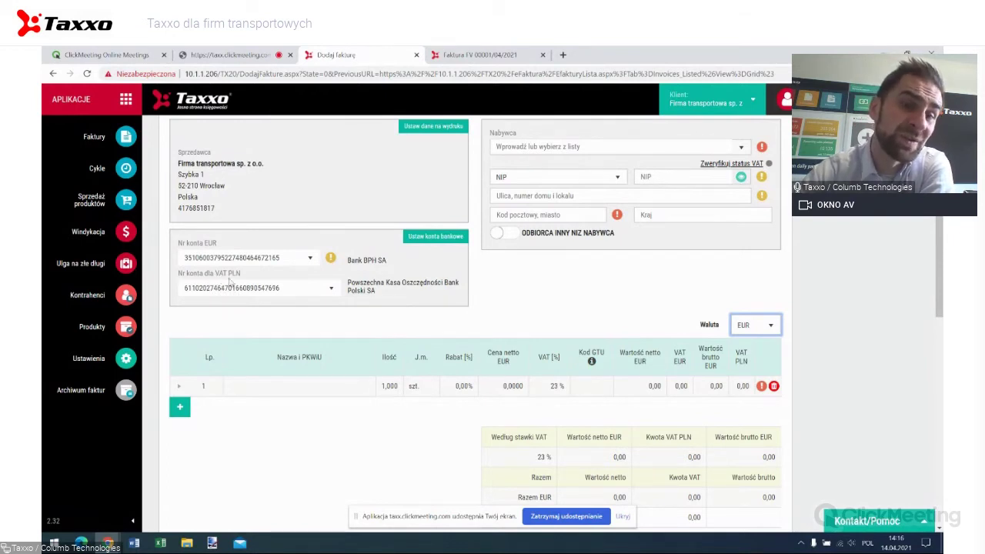
Add 'Usługa transportowa - zlecenie 1' as the first item, priced 454,14 EUR net.
{"action": "left_click", "coordinate": [306, 384]}
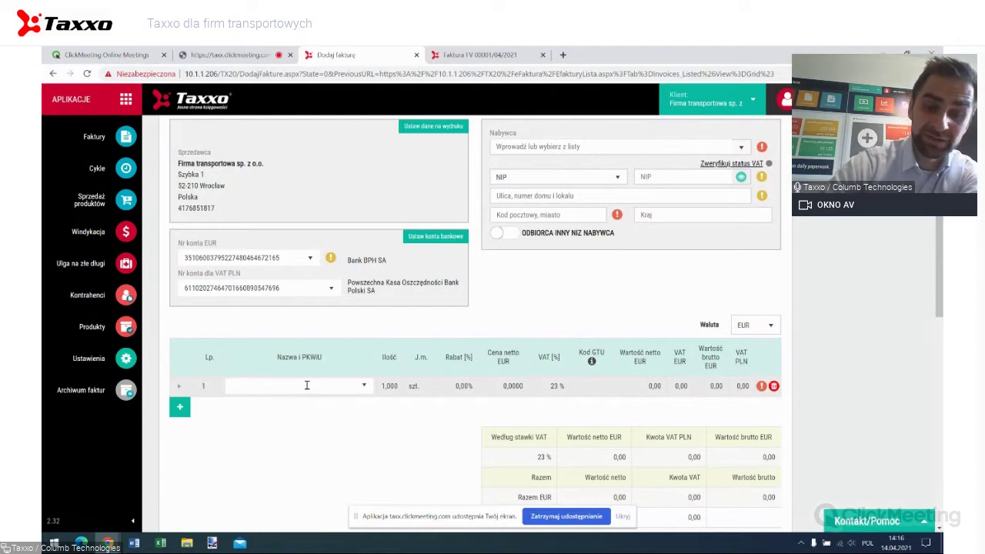
{"action": "type", "text": "us"}
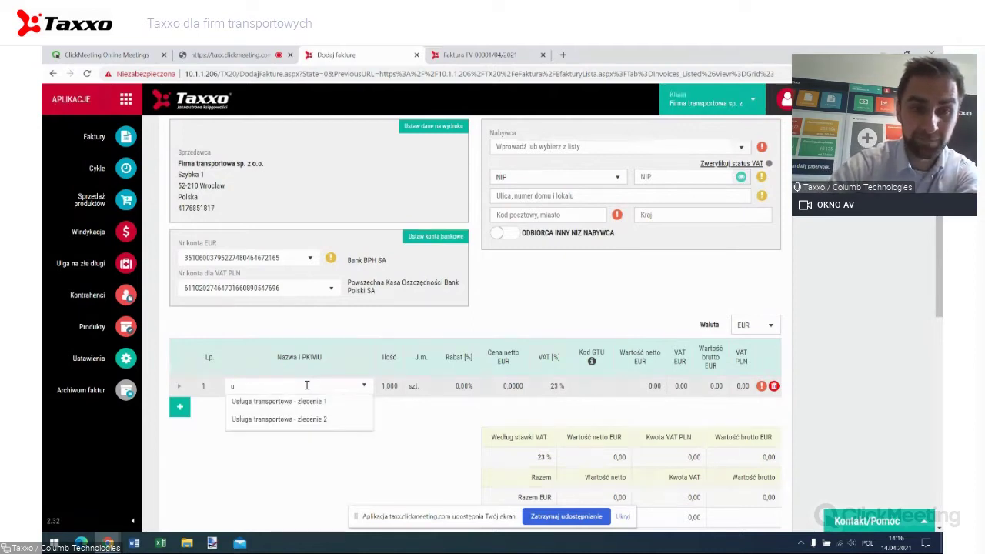
{"action": "left_click", "coordinate": [310, 401]}
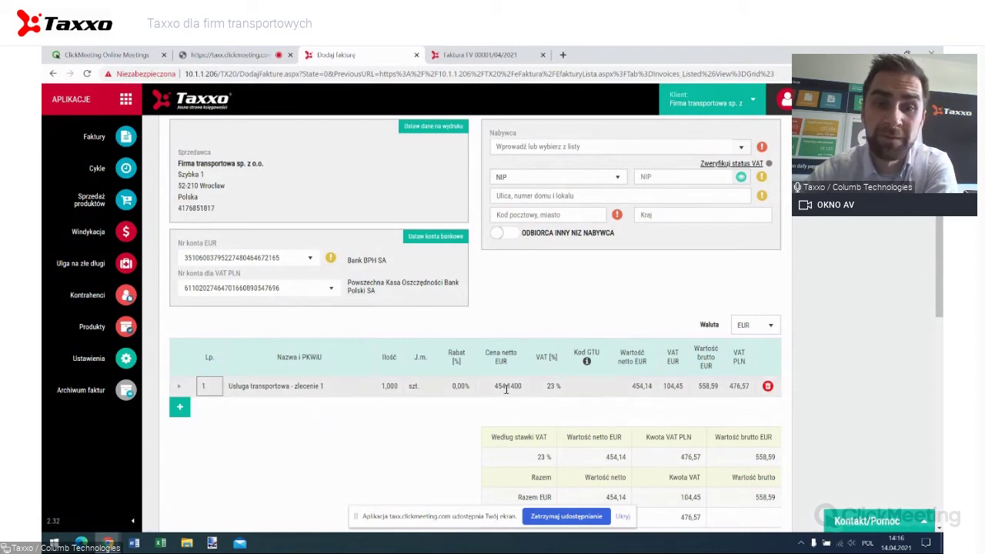
{"action": "scroll", "coordinate": [547, 329], "scroll_direction": "down", "scroll_amount": 3}
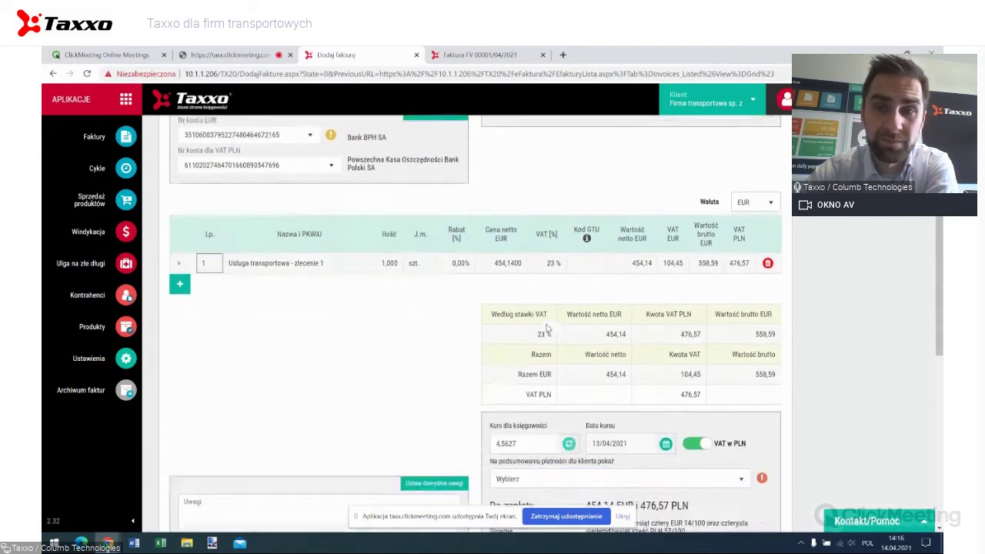
{"action": "scroll", "coordinate": [547, 328], "scroll_direction": "down", "scroll_amount": 1}
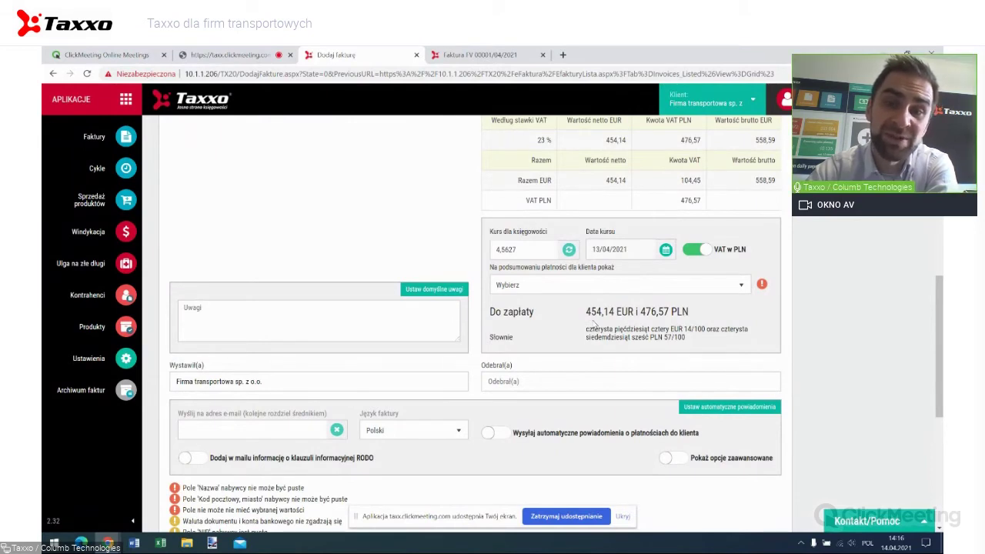
Set the client payment summary to 'wartość netto w walucie i VAT w PLN' (454,14 EUR i 476,57 PLN).
{"action": "scroll", "coordinate": [677, 343], "scroll_direction": "up", "scroll_amount": 1}
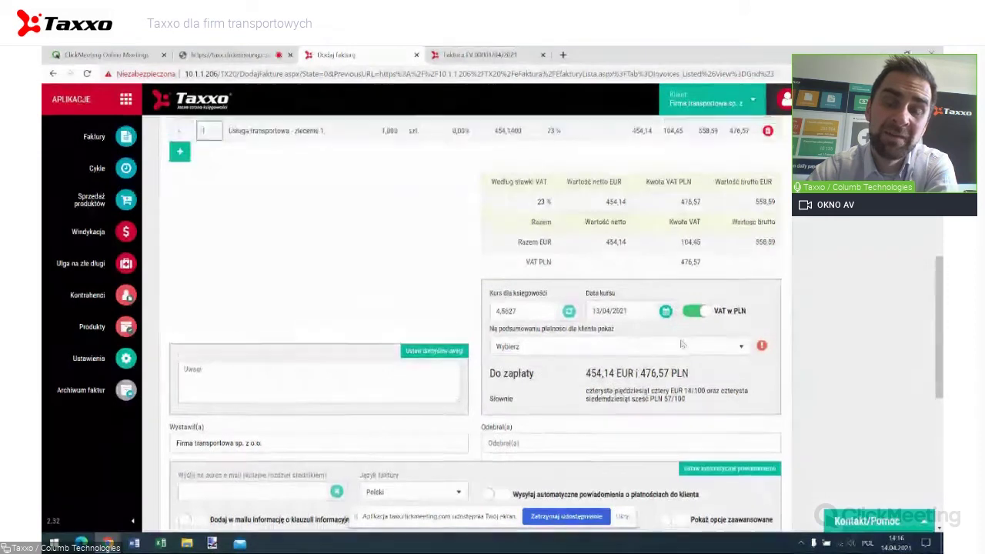
{"action": "scroll", "coordinate": [681, 344], "scroll_direction": "up", "scroll_amount": 1}
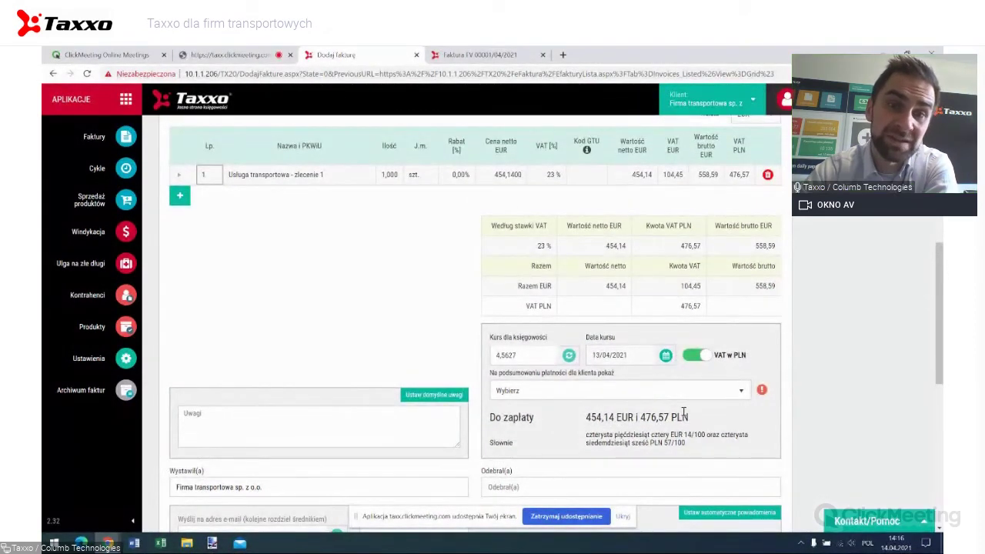
{"action": "scroll", "coordinate": [682, 412], "scroll_direction": "up", "scroll_amount": 5}
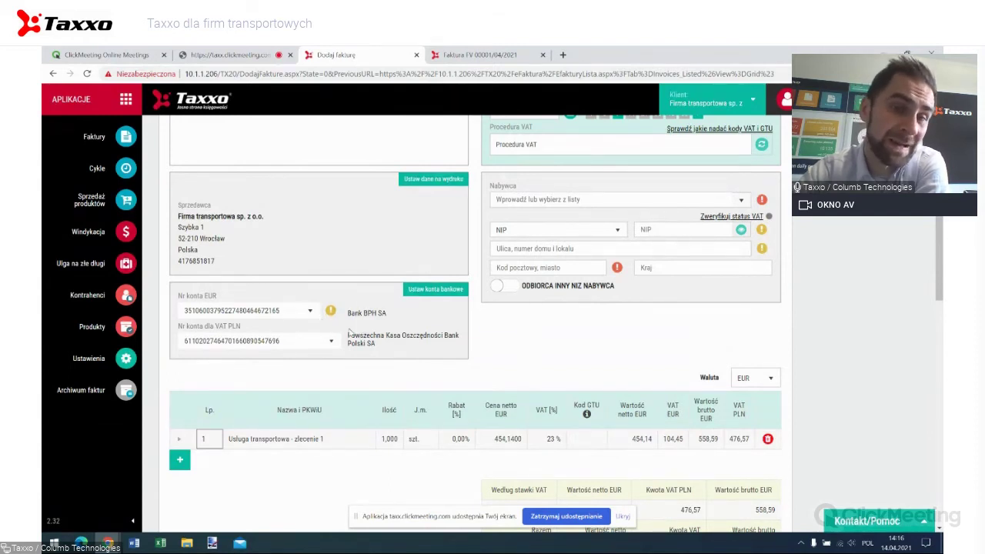
{"action": "scroll", "coordinate": [350, 332], "scroll_direction": "down", "scroll_amount": 2}
{"action": "scroll", "coordinate": [350, 333], "scroll_direction": "down", "scroll_amount": 6}
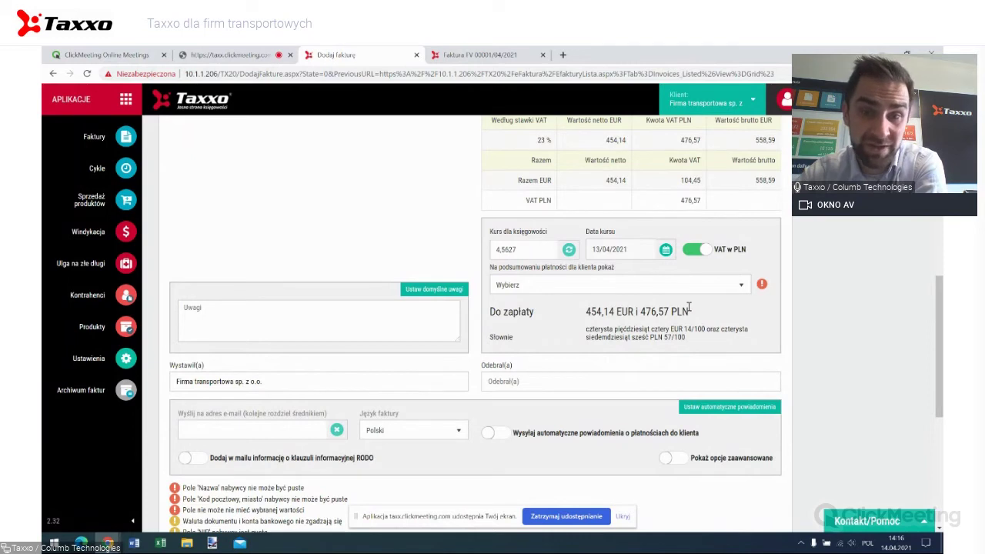
{"action": "left_click", "coordinate": [631, 284]}
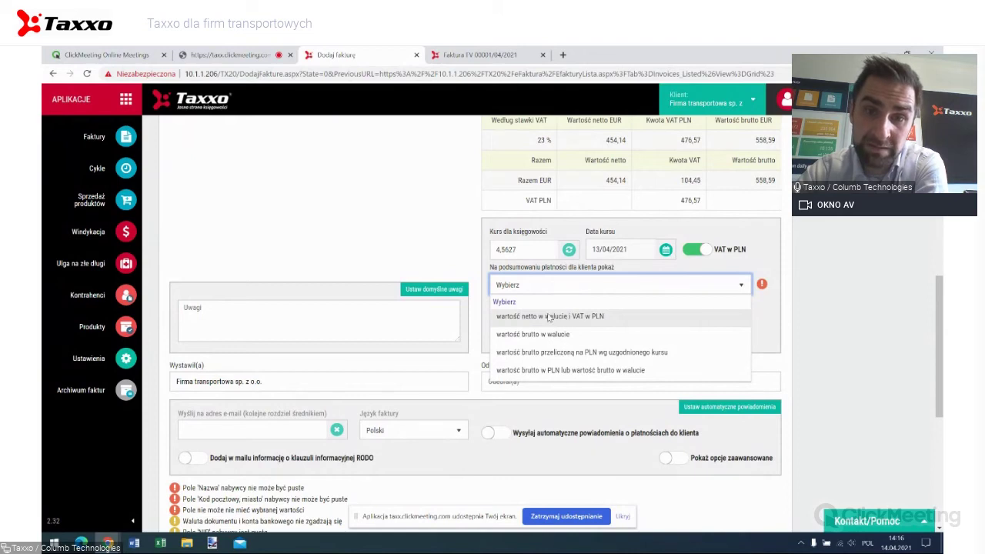
{"action": "left_click", "coordinate": [554, 318]}
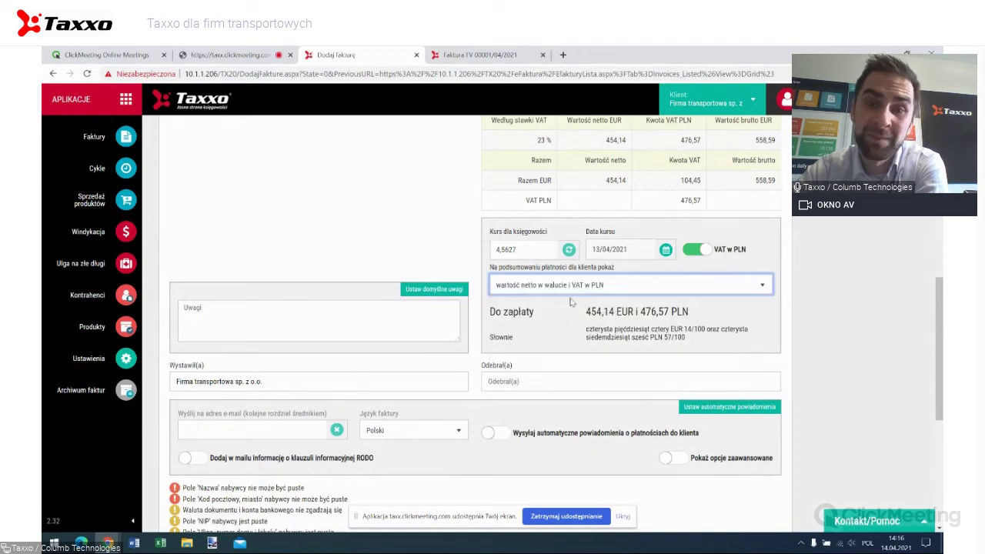
{"action": "scroll", "coordinate": [546, 317], "scroll_direction": "down", "scroll_amount": 1}
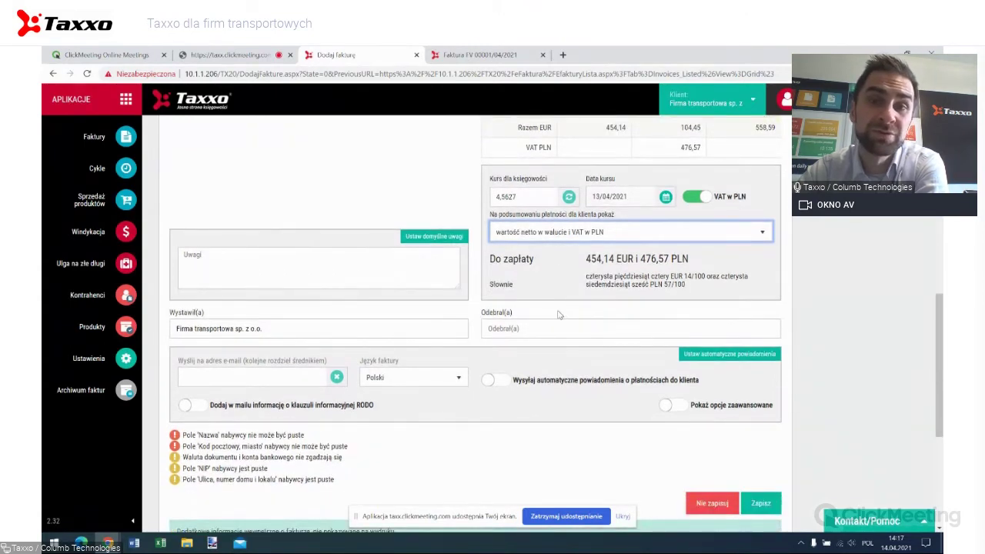
{"action": "scroll", "coordinate": [559, 315], "scroll_direction": "up", "scroll_amount": 2}
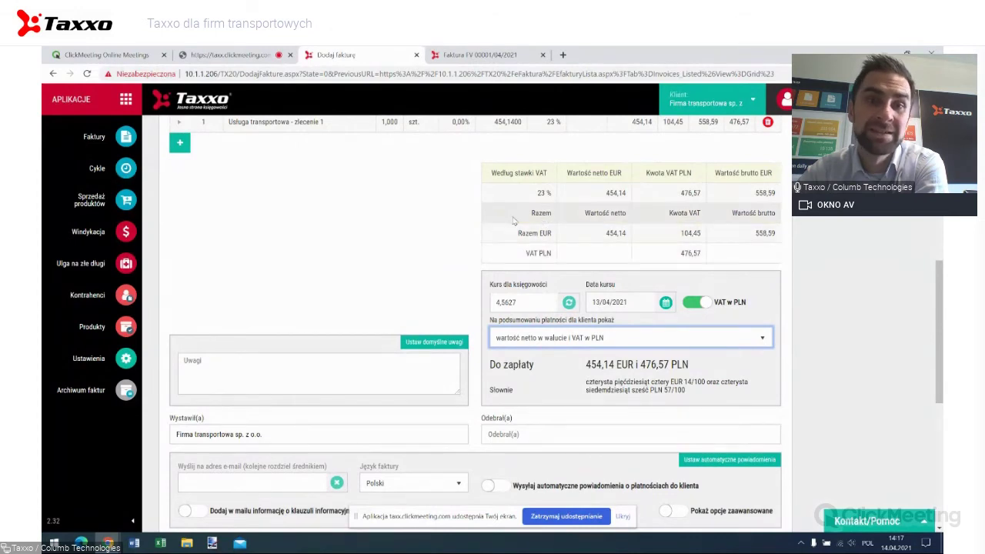
{"action": "scroll", "coordinate": [444, 217], "scroll_direction": "up", "scroll_amount": 3}
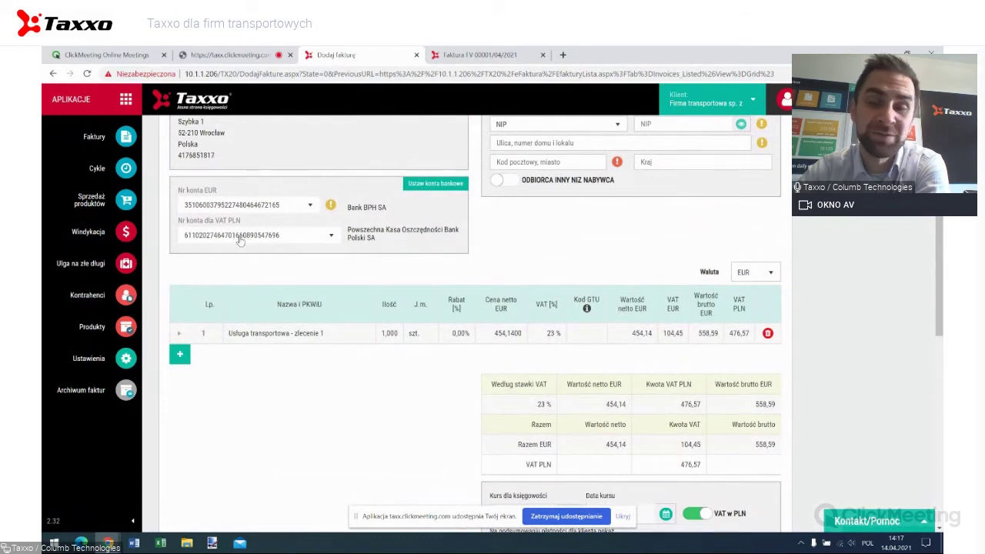
{"action": "scroll", "coordinate": [246, 241], "scroll_direction": "down", "scroll_amount": 1}
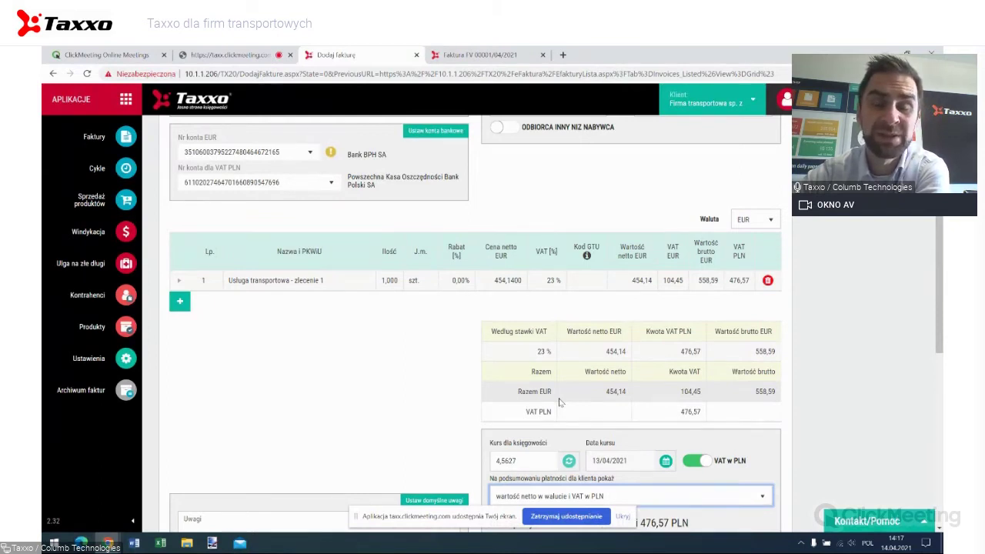
{"action": "scroll", "coordinate": [559, 402], "scroll_direction": "down", "scroll_amount": 1}
{"action": "scroll", "coordinate": [560, 402], "scroll_direction": "up", "scroll_amount": 5}
{"action": "scroll", "coordinate": [559, 401], "scroll_direction": "up", "scroll_amount": 3}
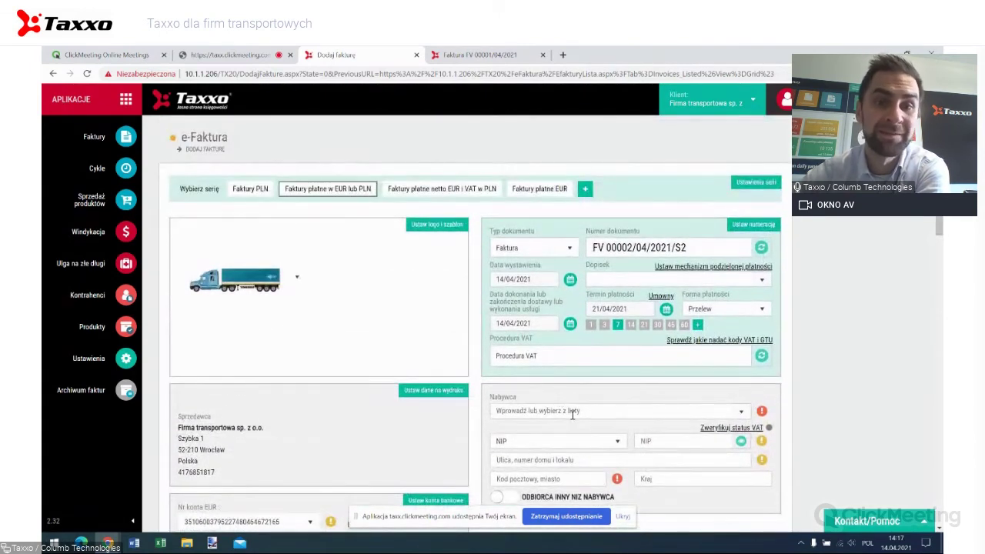
Choose COLUMB TECHNOLOGIES SPÓŁKA AKCYJNA from the Nabywca list as the buyer.
{"action": "scroll", "coordinate": [582, 407], "scroll_direction": "down", "scroll_amount": 3}
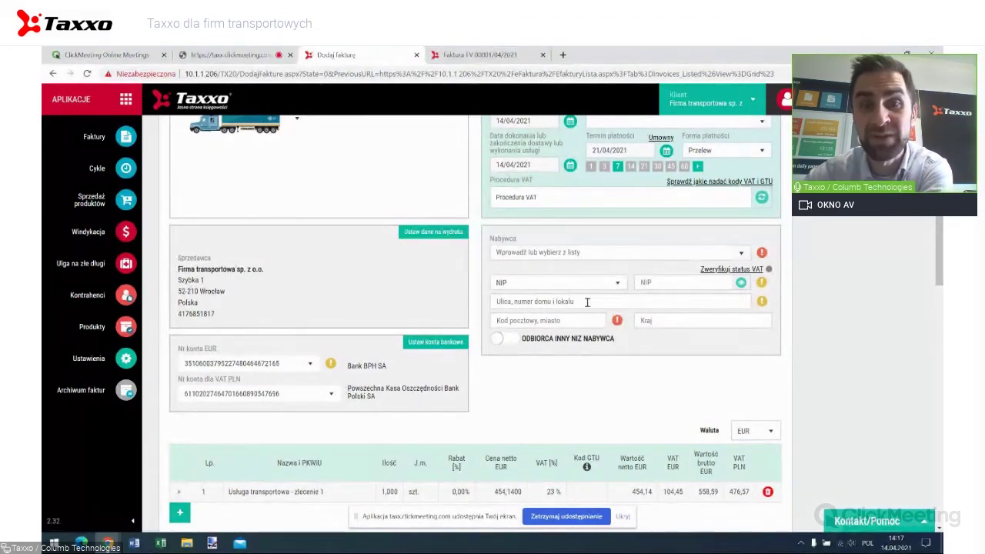
{"action": "left_click", "coordinate": [740, 254]}
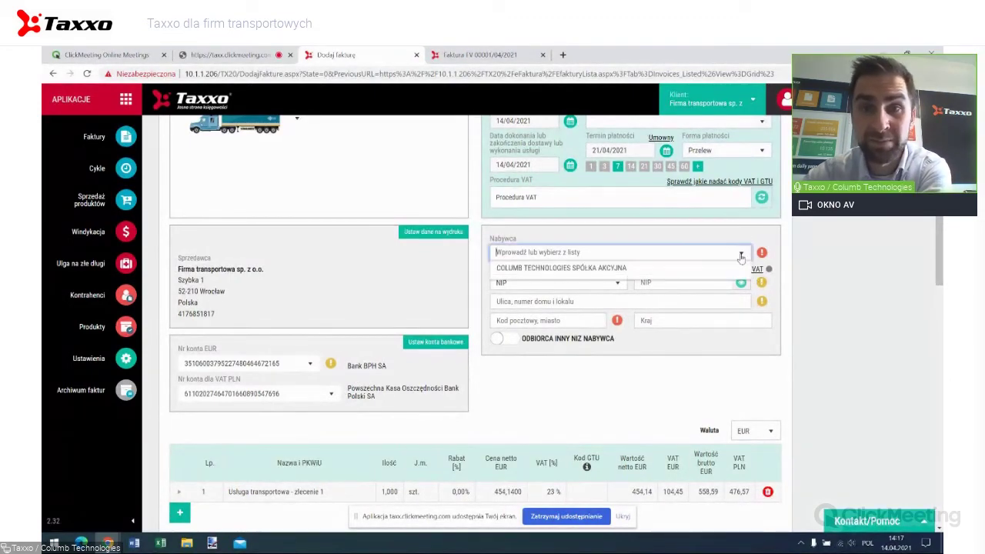
{"action": "scroll", "coordinate": [646, 185], "scroll_direction": "up", "scroll_amount": 1}
{"action": "scroll", "coordinate": [748, 304], "scroll_direction": "up", "scroll_amount": 1}
{"action": "scroll", "coordinate": [745, 306], "scroll_direction": "down", "scroll_amount": 1}
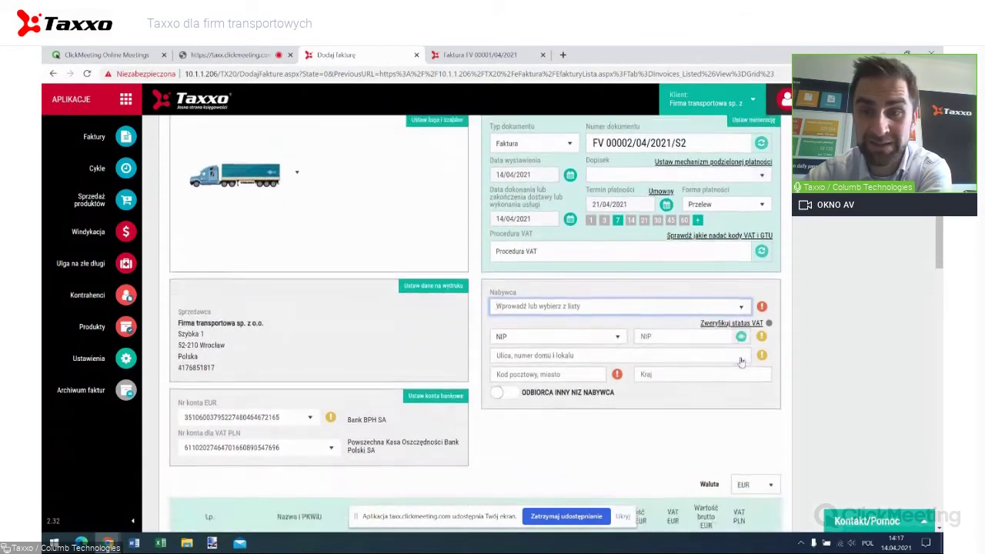
{"action": "left_click", "coordinate": [741, 306]}
{"action": "left_click", "coordinate": [708, 329]}
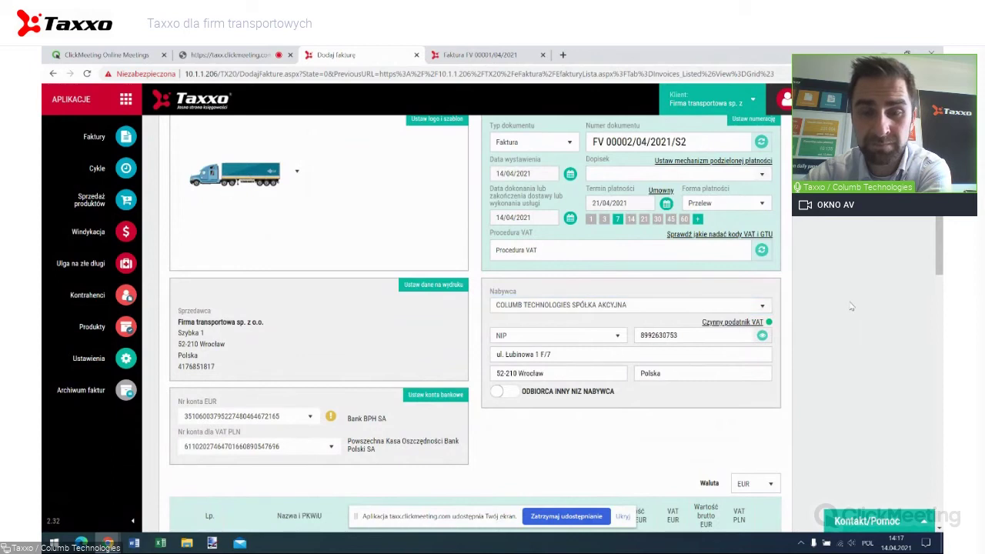
{"action": "scroll", "coordinate": [850, 305], "scroll_direction": "down", "scroll_amount": 10}
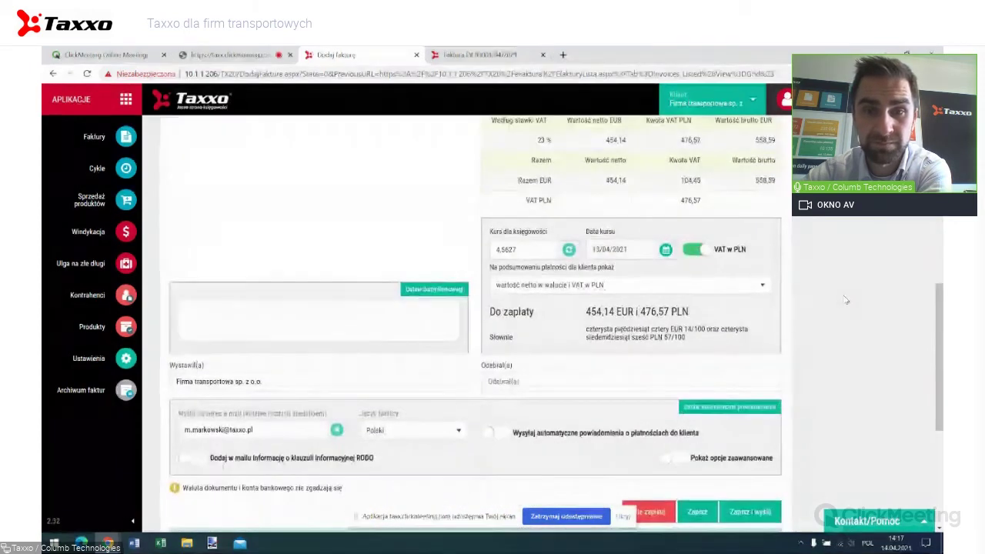
{"action": "scroll", "coordinate": [845, 300], "scroll_direction": "down", "scroll_amount": 3}
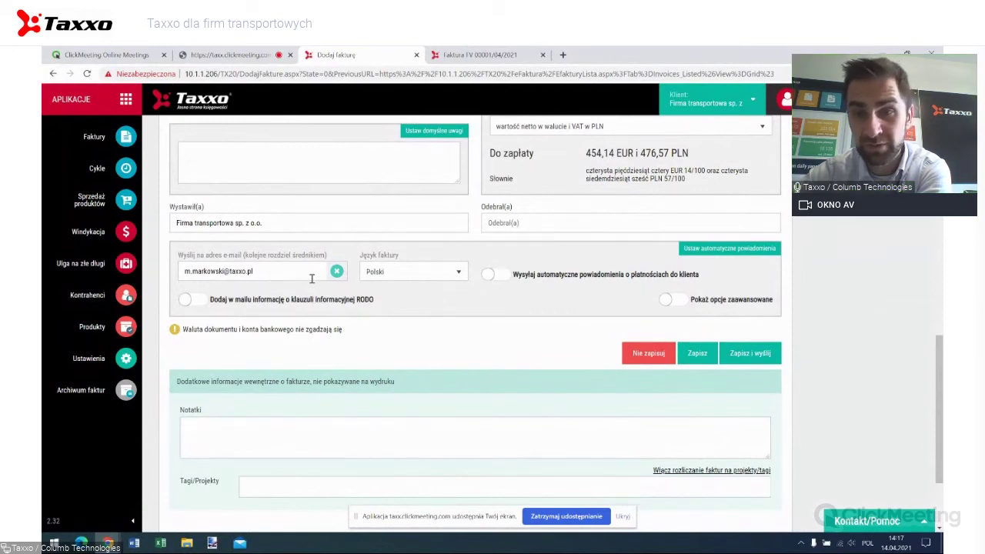
Save and send the EUR invoice, then return to the invoice list.
{"action": "left_click", "coordinate": [743, 354]}
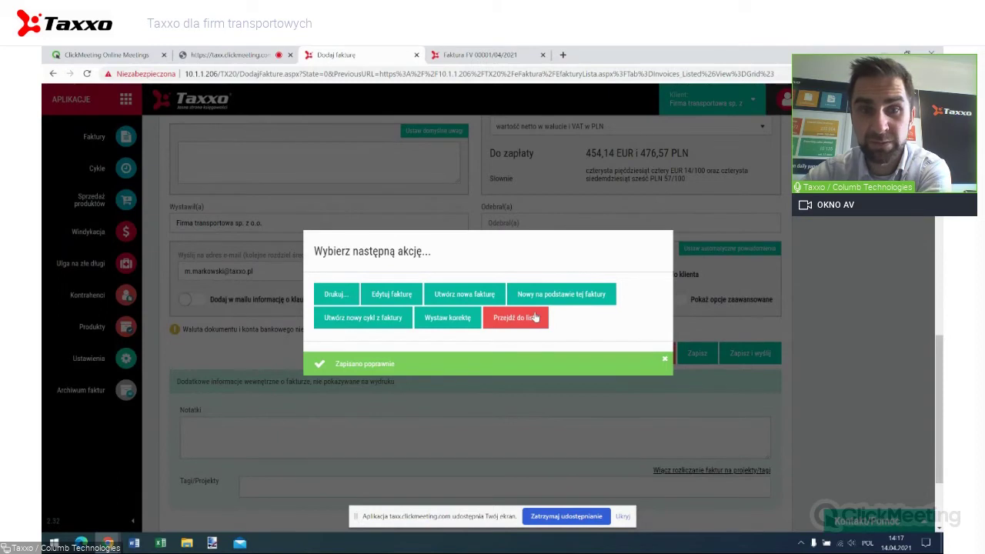
{"action": "left_click", "coordinate": [535, 317]}
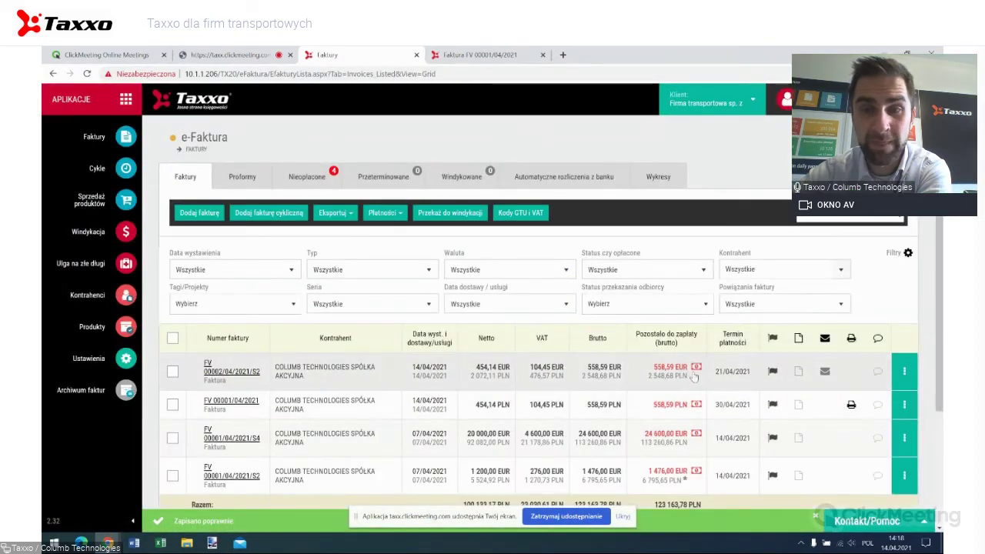
Start a new invoice in the Faktury płatne EUR series with EUR as the currency.
{"action": "left_click", "coordinate": [200, 216]}
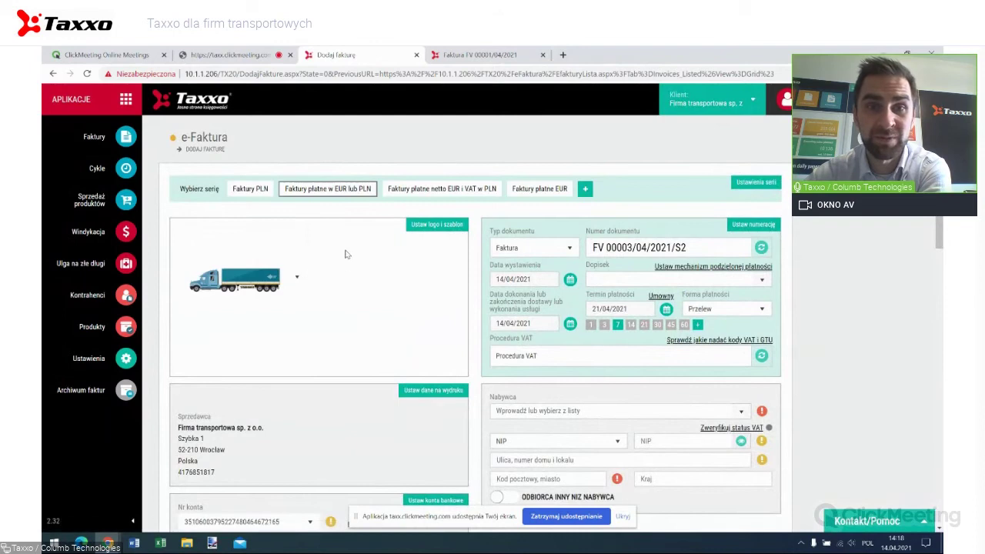
{"action": "left_click", "coordinate": [530, 190]}
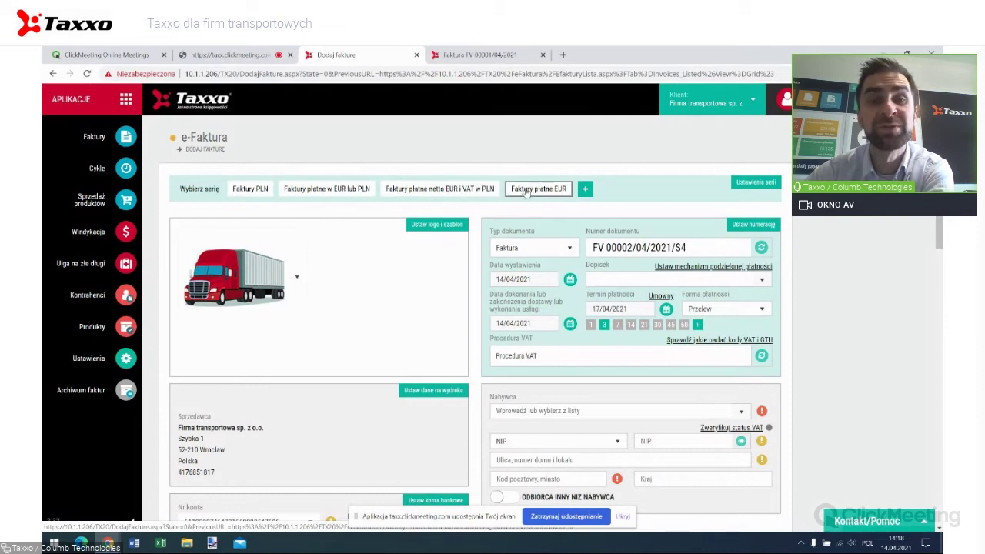
{"action": "scroll", "coordinate": [521, 192], "scroll_direction": "down", "scroll_amount": 2}
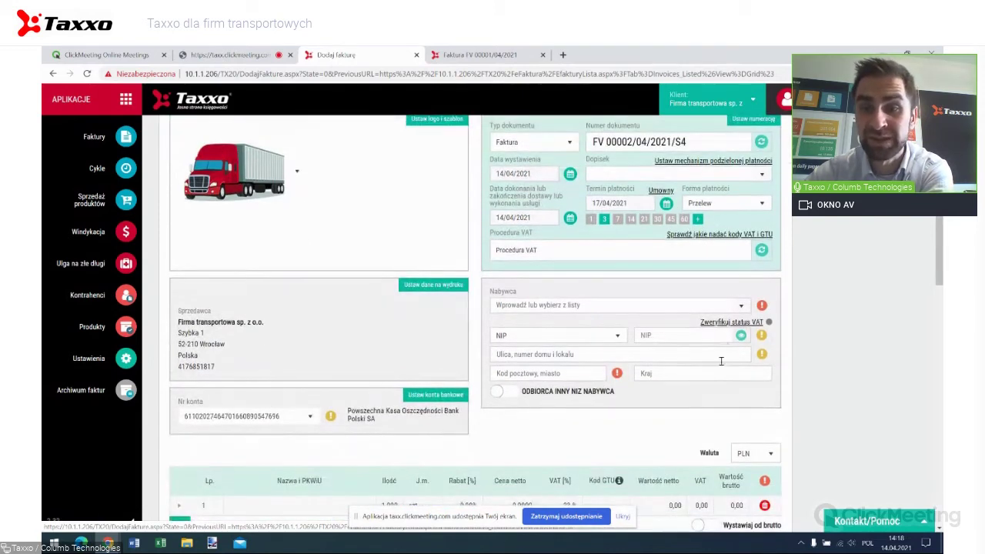
{"action": "left_click", "coordinate": [764, 457]}
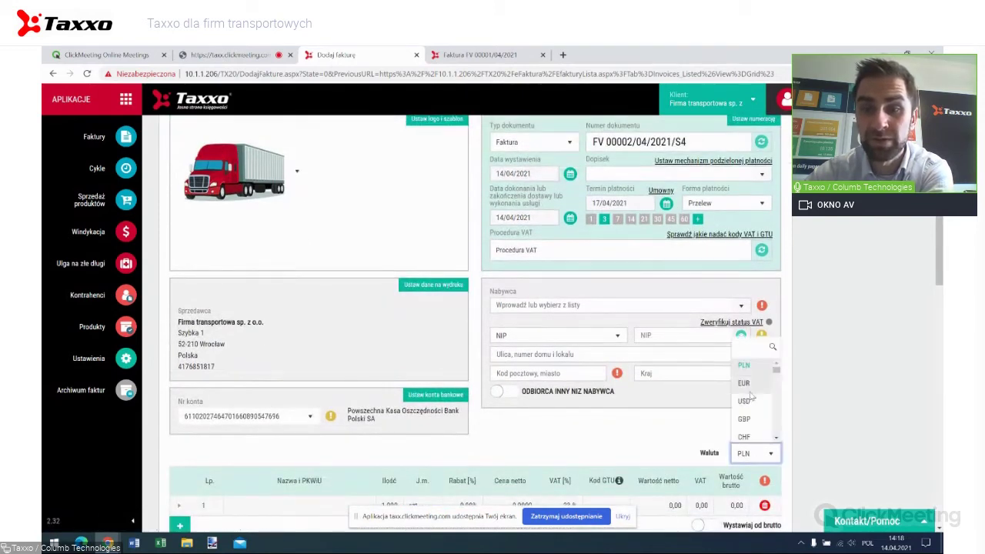
{"action": "key", "text": "Down"}
{"action": "key", "text": "Return"}
Set the payment summary to show 'wartość brutto w walucie' as the amount payable.
{"action": "scroll", "coordinate": [808, 412], "scroll_direction": "down", "scroll_amount": 5}
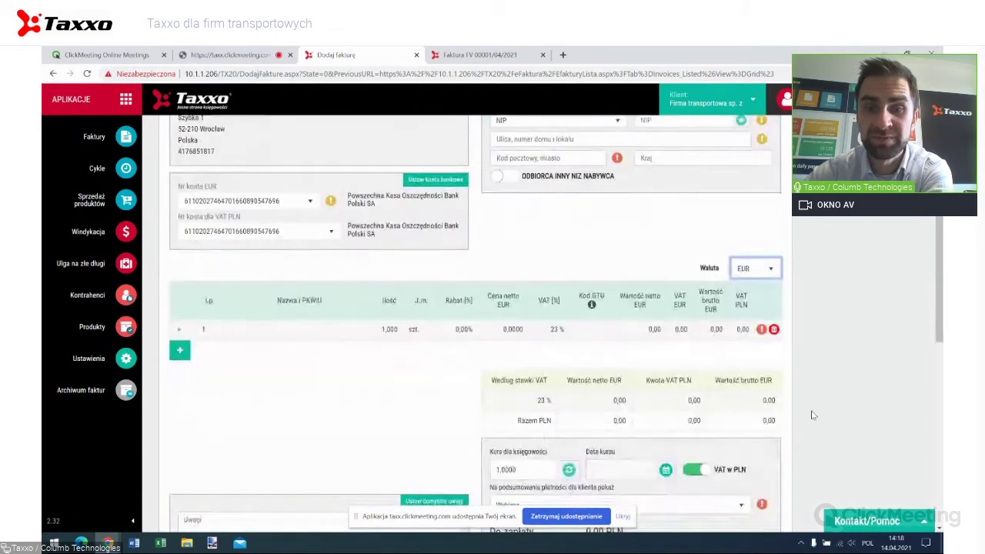
{"action": "scroll", "coordinate": [805, 411], "scroll_direction": "down", "scroll_amount": 5}
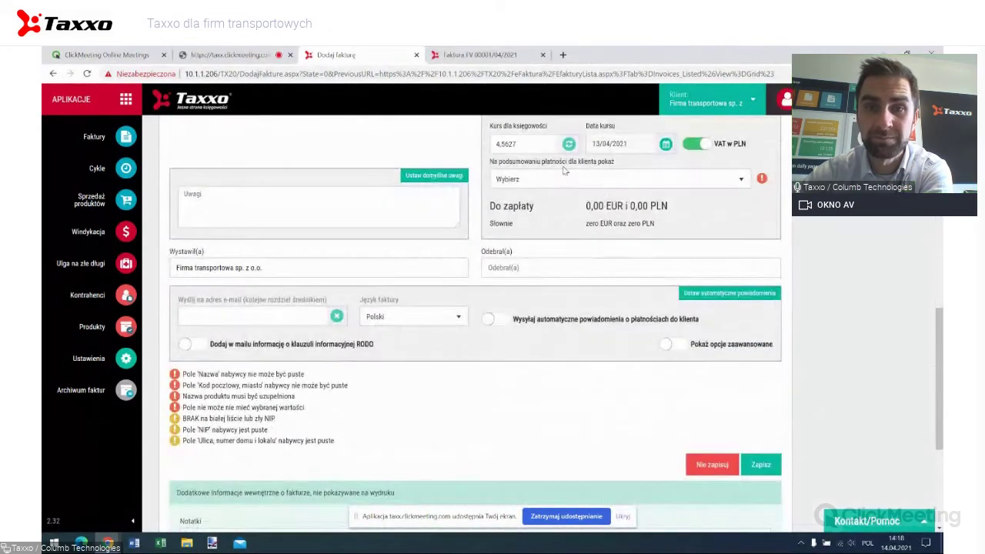
{"action": "left_click", "coordinate": [564, 182]}
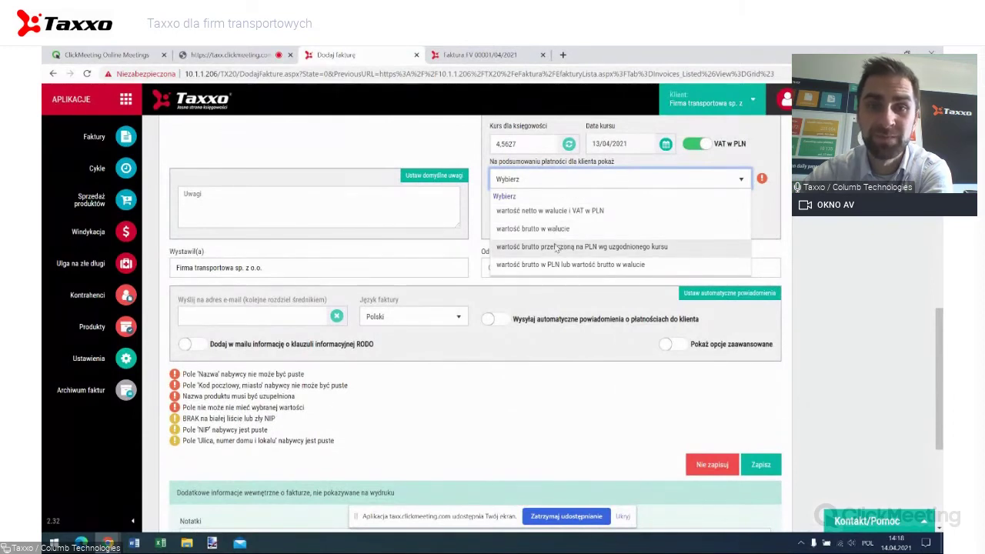
{"action": "left_click", "coordinate": [542, 229]}
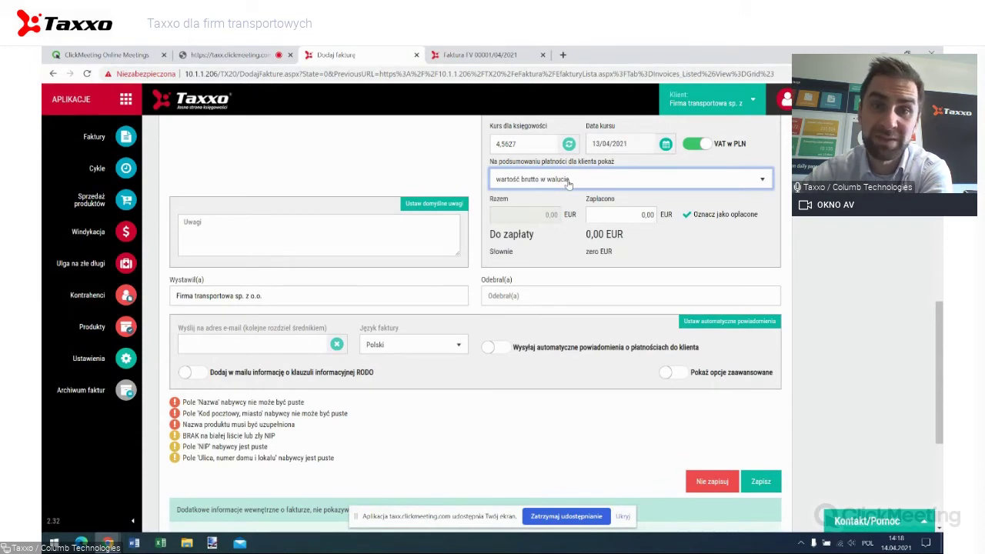
{"action": "scroll", "coordinate": [577, 200], "scroll_direction": "up", "scroll_amount": 5}
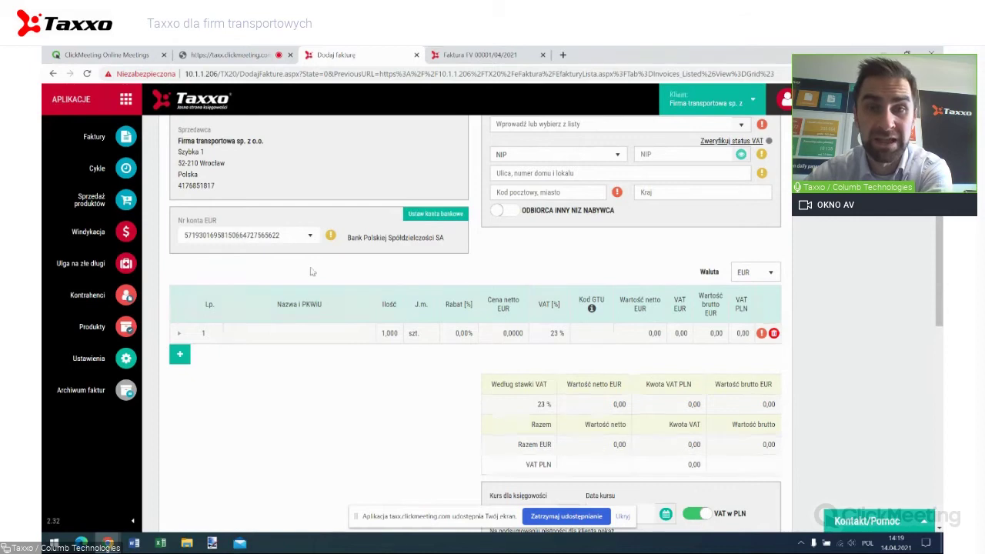
{"action": "scroll", "coordinate": [448, 304], "scroll_direction": "up", "scroll_amount": 2}
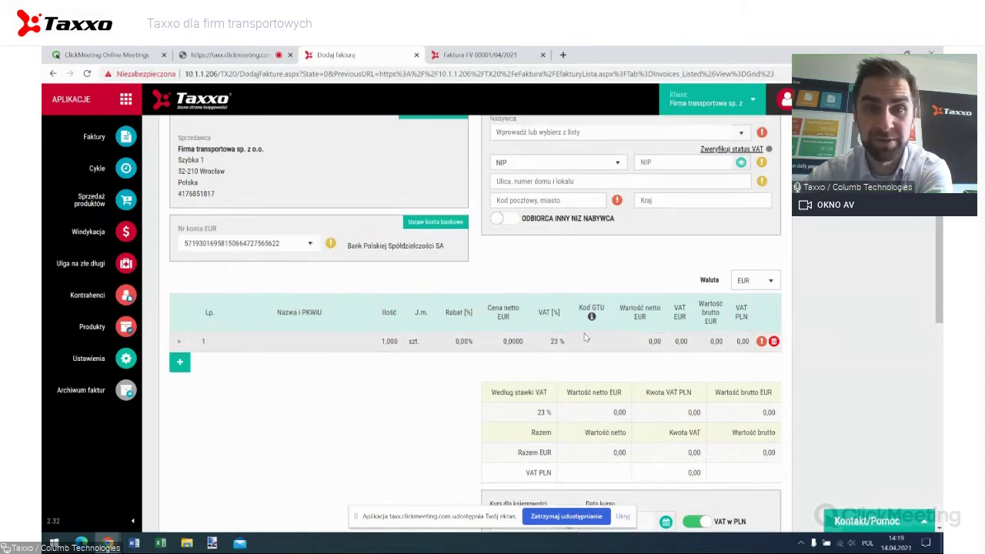
{"action": "left_click", "coordinate": [740, 234]}
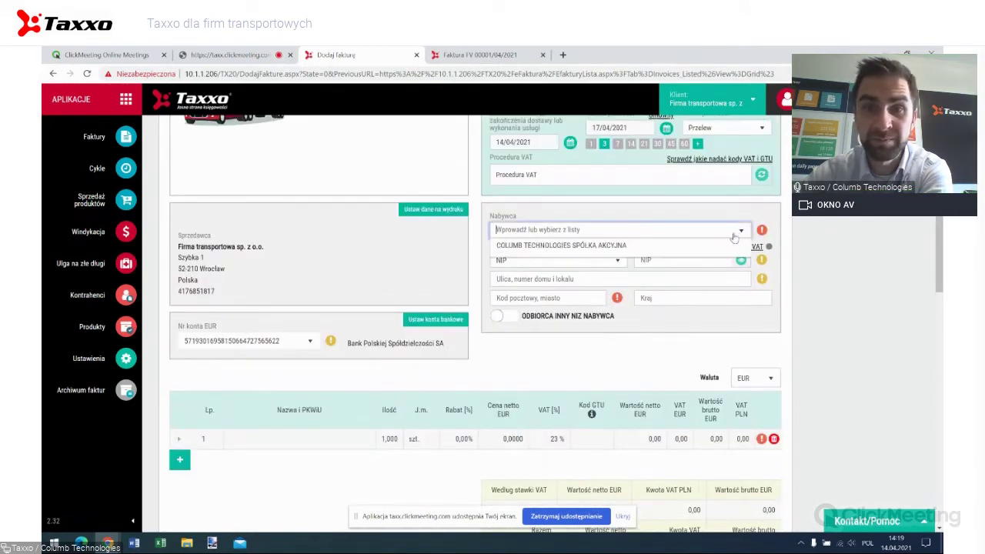
{"action": "left_click", "coordinate": [600, 245]}
{"action": "left_click", "coordinate": [343, 441]}
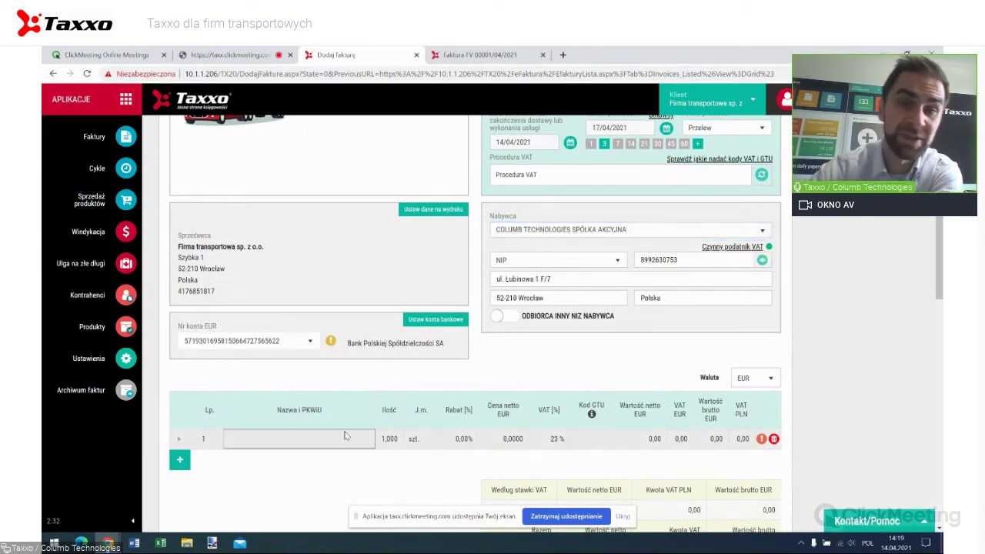
{"action": "type", "text": "us"}
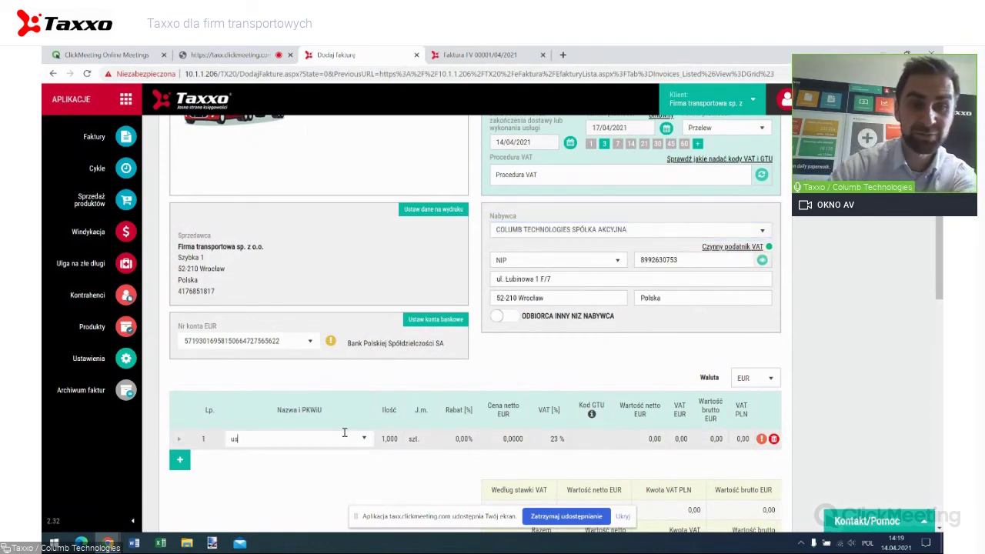
{"action": "left_click", "coordinate": [330, 471]}
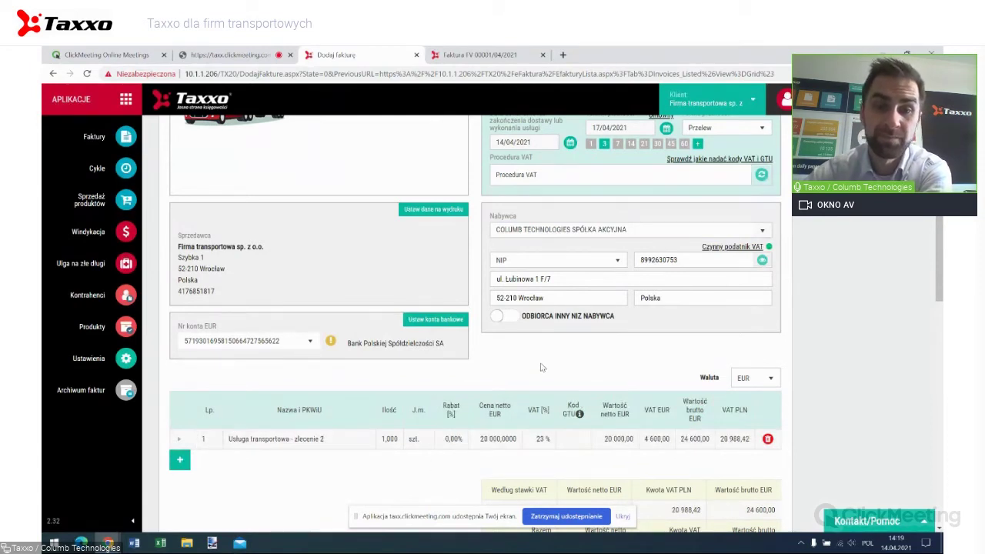
{"action": "scroll", "coordinate": [540, 367], "scroll_direction": "down", "scroll_amount": 4}
{"action": "scroll", "coordinate": [616, 331], "scroll_direction": "up", "scroll_amount": 2}
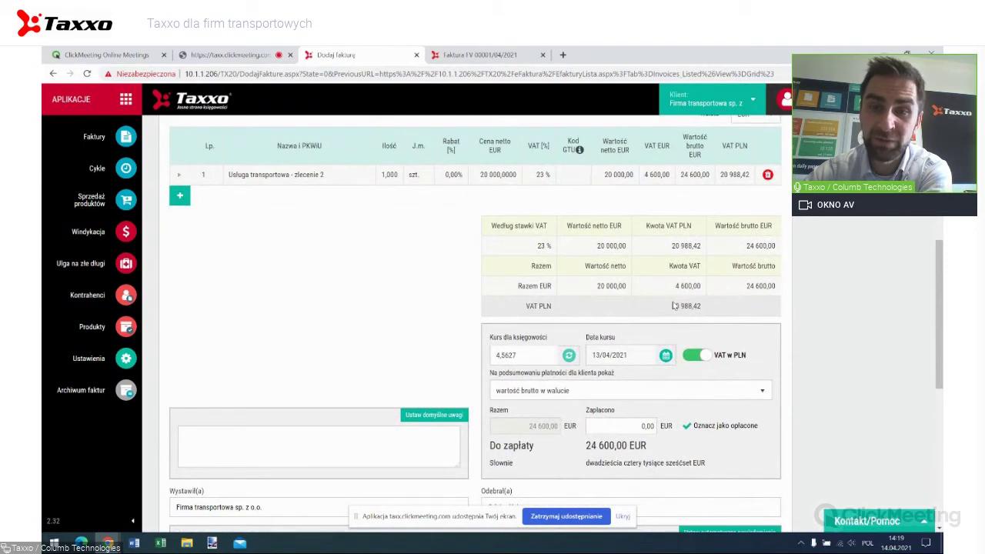
{"action": "scroll", "coordinate": [685, 307], "scroll_direction": "down", "scroll_amount": 1}
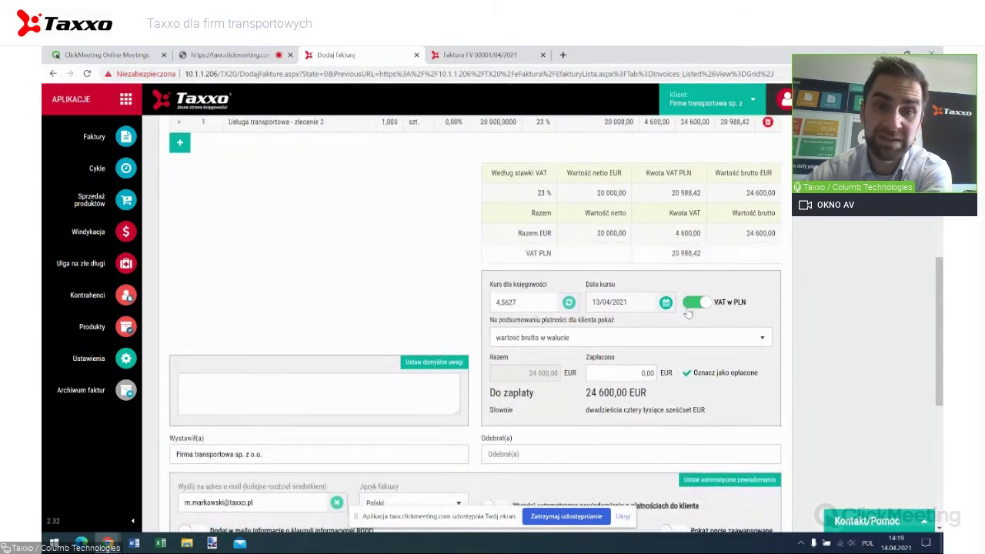
{"action": "scroll", "coordinate": [689, 314], "scroll_direction": "down", "scroll_amount": 1}
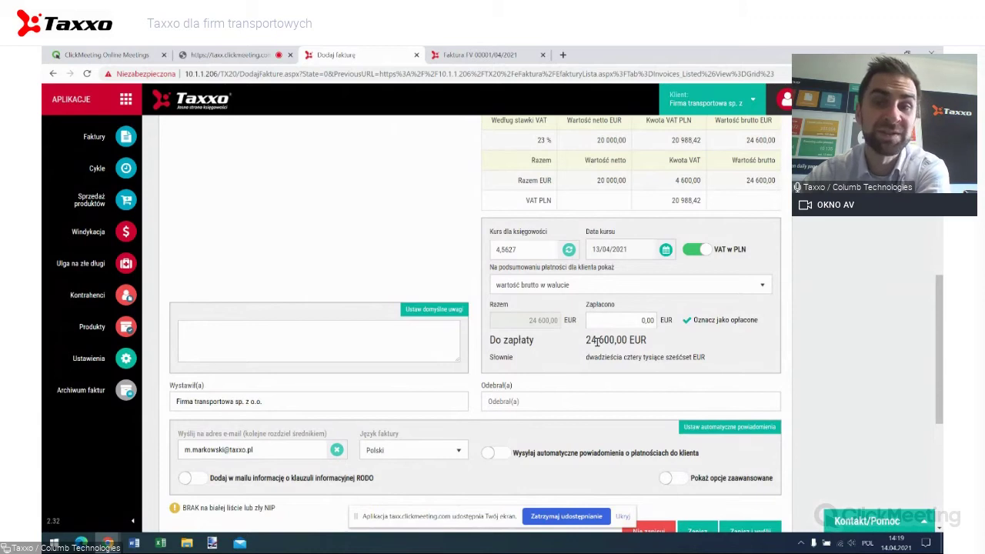
{"action": "scroll", "coordinate": [597, 343], "scroll_direction": "up", "scroll_amount": 8}
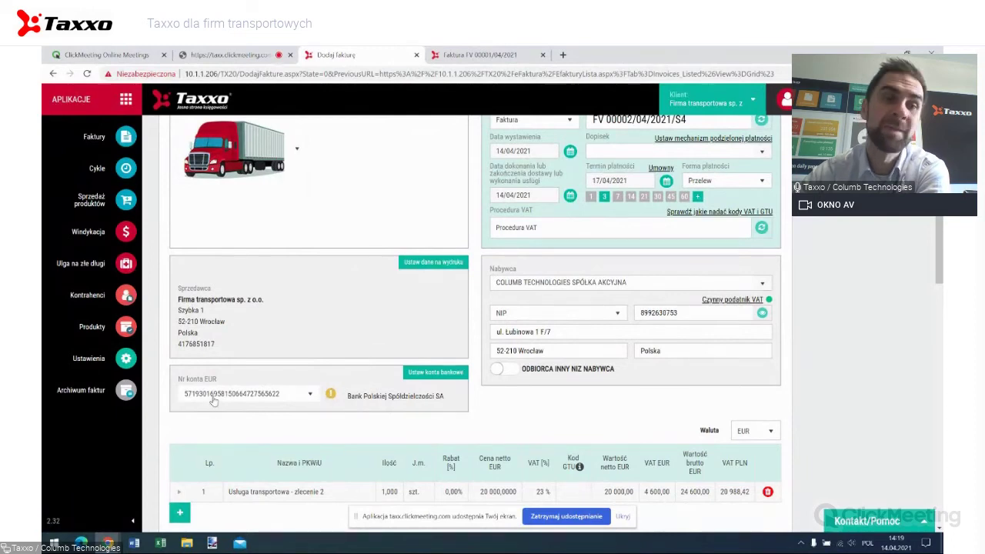
{"action": "scroll", "coordinate": [214, 400], "scroll_direction": "down", "scroll_amount": 2}
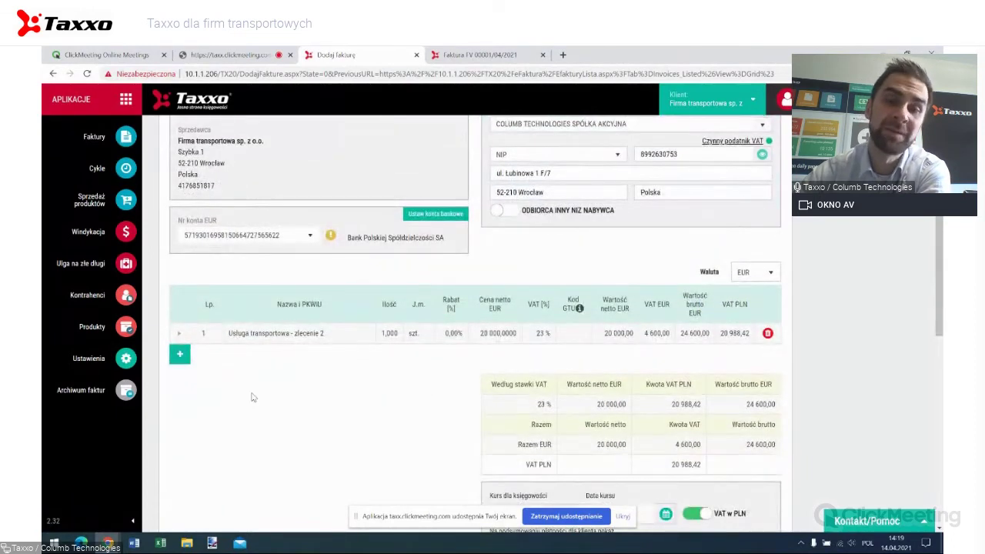
{"action": "scroll", "coordinate": [254, 397], "scroll_direction": "down", "scroll_amount": 4}
{"action": "scroll", "coordinate": [657, 465], "scroll_direction": "down", "scroll_amount": 1}
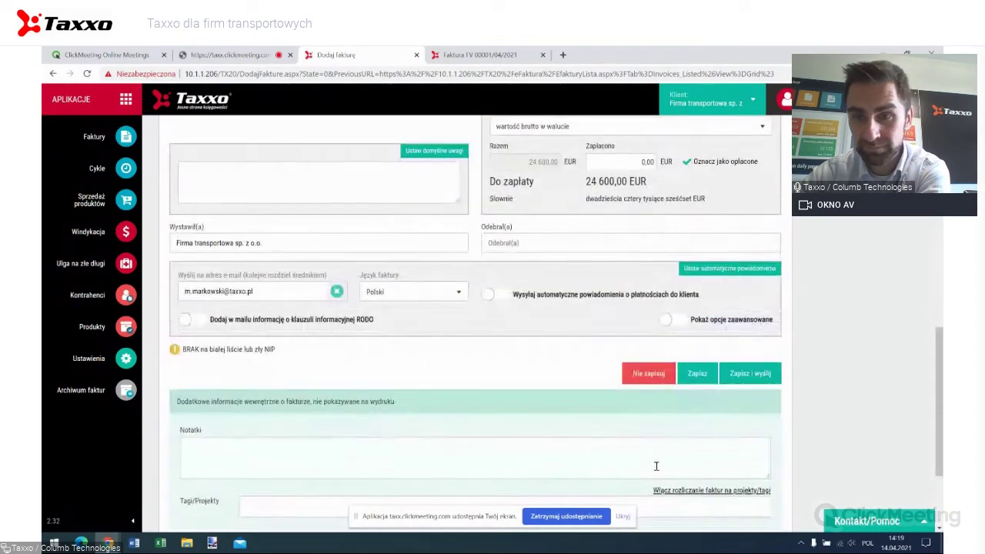
Save the EUR invoice and create FV 00003/04/2021/S4 based on it.
{"action": "left_click", "coordinate": [704, 372]}
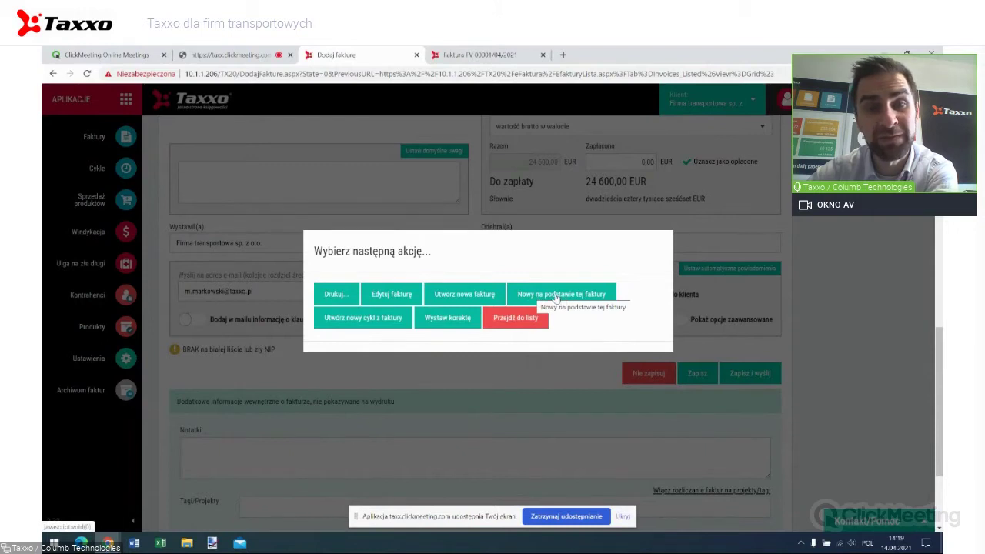
{"action": "scroll", "coordinate": [600, 315], "scroll_direction": "up", "scroll_amount": 5}
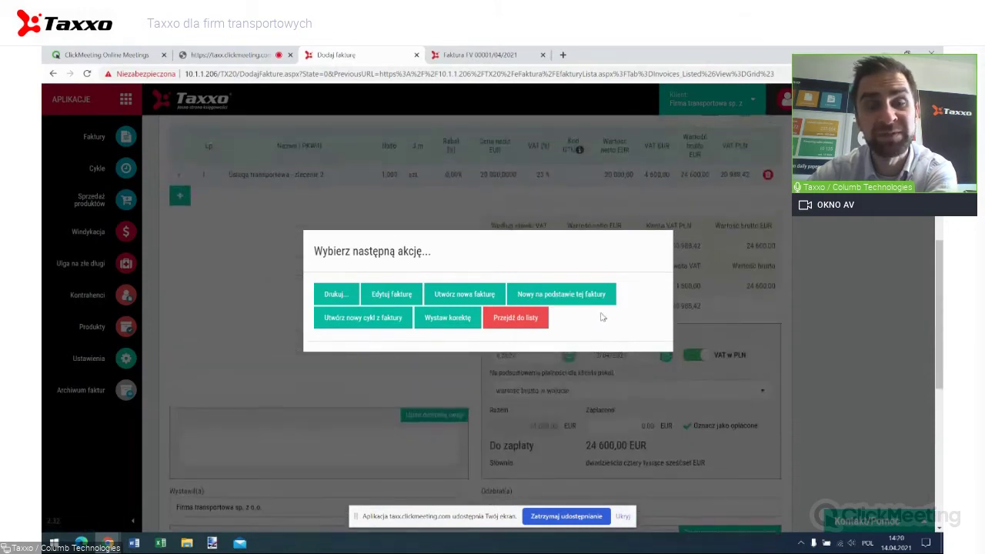
{"action": "scroll", "coordinate": [602, 316], "scroll_direction": "up", "scroll_amount": 3}
{"action": "scroll", "coordinate": [600, 316], "scroll_direction": "down", "scroll_amount": 2}
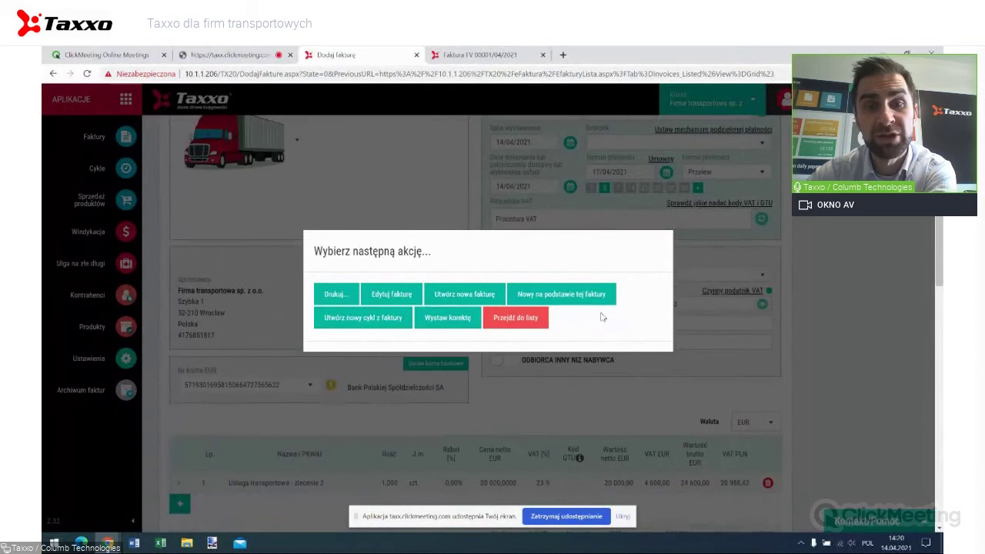
{"action": "left_click", "coordinate": [538, 295]}
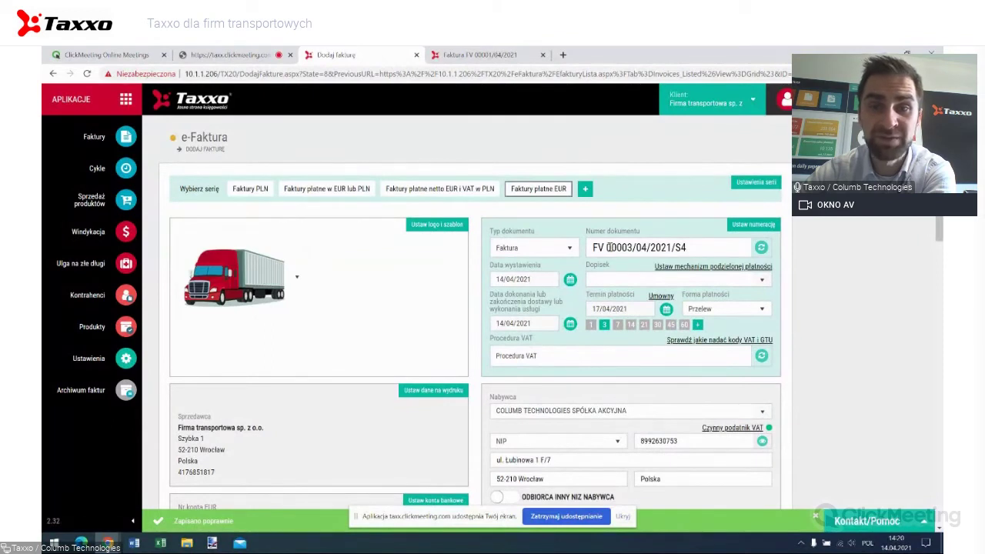
Open the 'Na podsumowaniu płatności dla klienta pokaż' dropdown in the payment section.
{"action": "scroll", "coordinate": [632, 243], "scroll_direction": "down", "scroll_amount": 3}
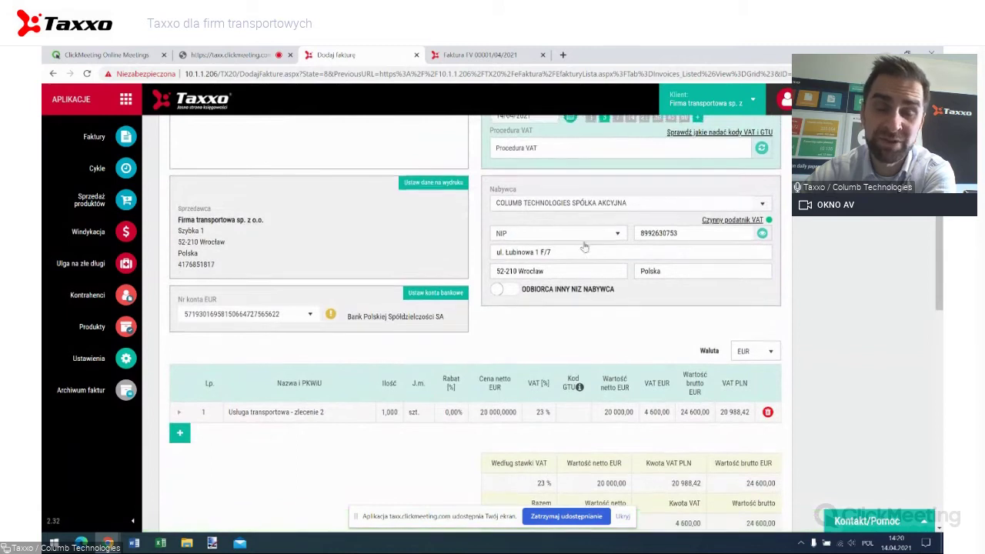
{"action": "scroll", "coordinate": [587, 242], "scroll_direction": "up", "scroll_amount": 1}
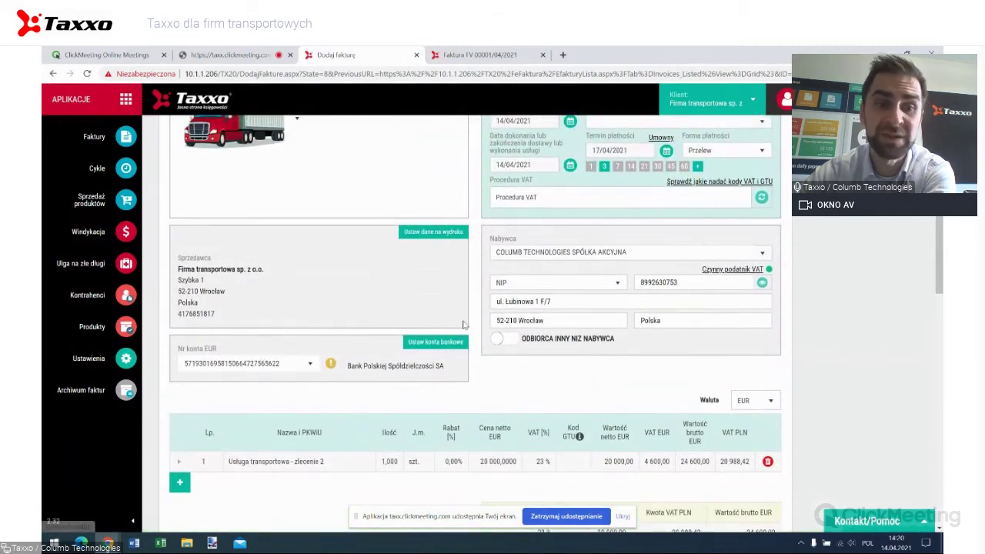
{"action": "scroll", "coordinate": [465, 327], "scroll_direction": "down", "scroll_amount": 3}
{"action": "scroll", "coordinate": [331, 301], "scroll_direction": "down", "scroll_amount": 3}
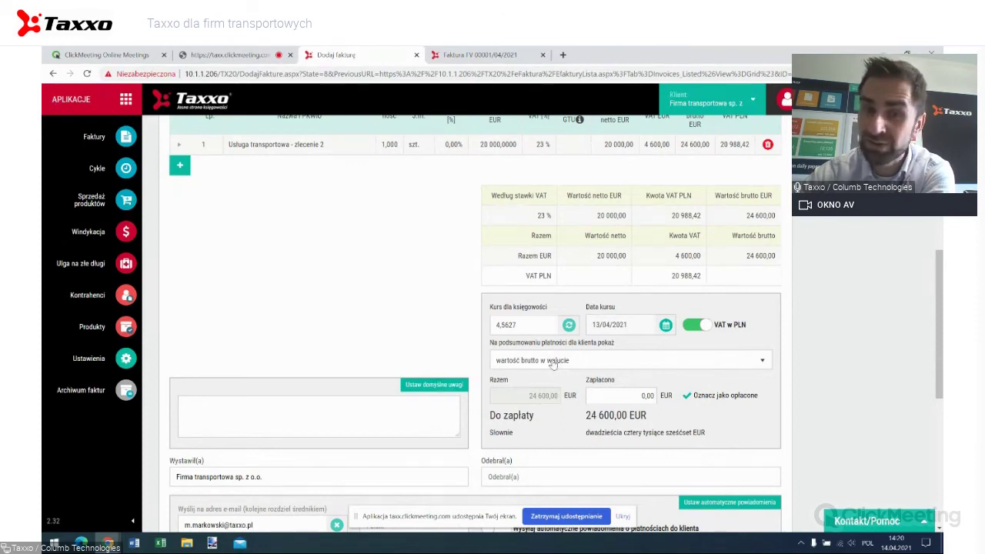
{"action": "left_click", "coordinate": [551, 364]}
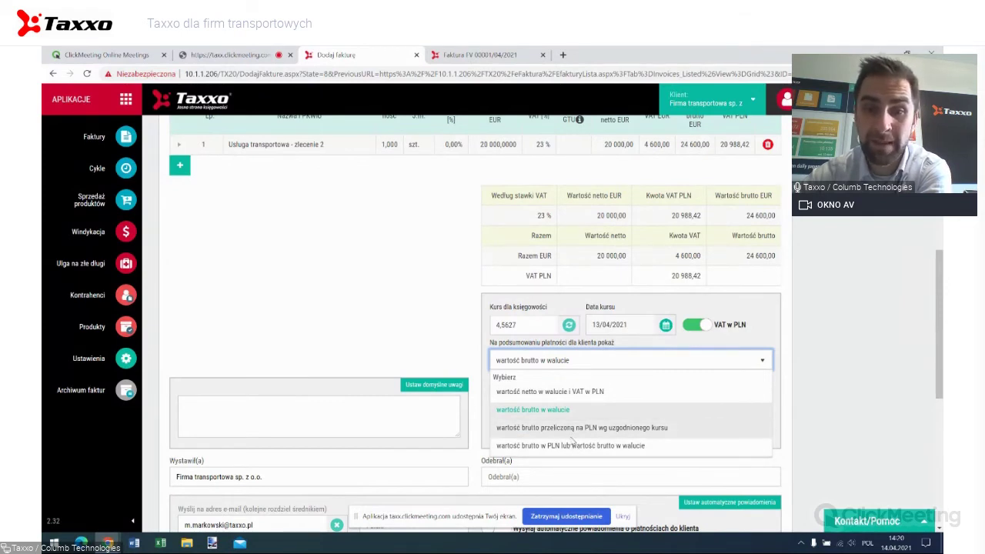
Choose 'wartość brutto w PLN lub wartość brutto w walucie', showing 112 242,42 PLN or 24 600,00 EUR due.
{"action": "left_click", "coordinate": [573, 445]}
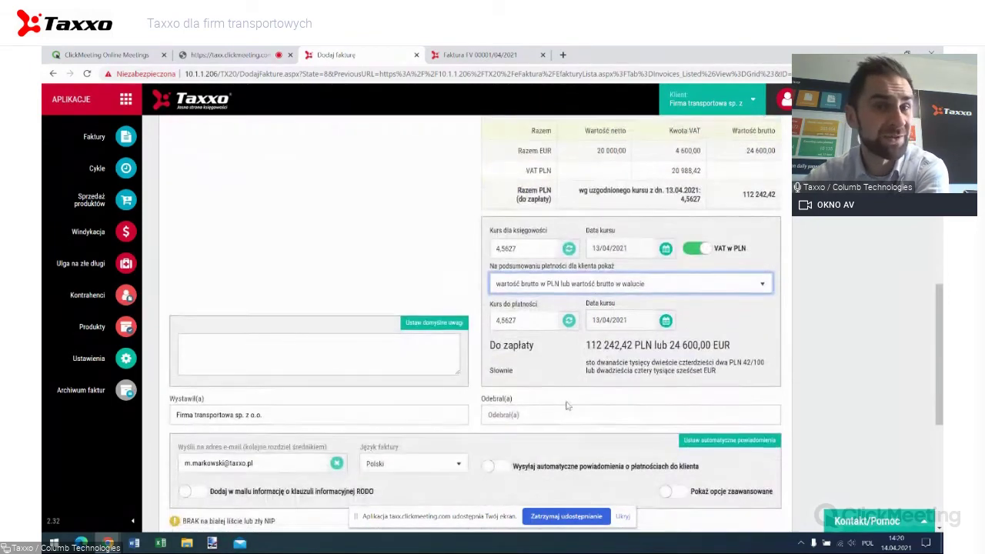
{"action": "scroll", "coordinate": [568, 403], "scroll_direction": "up", "scroll_amount": 2}
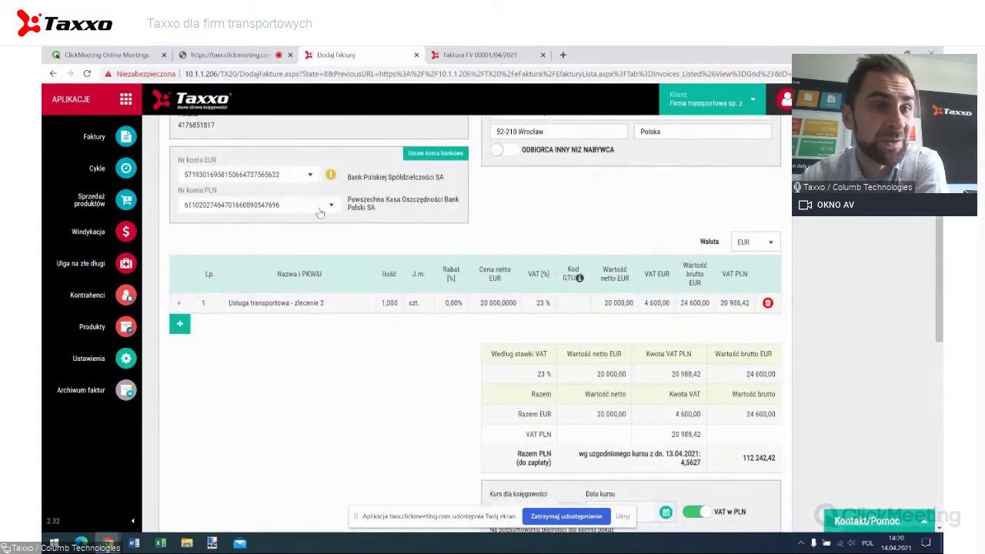
{"action": "scroll", "coordinate": [281, 192], "scroll_direction": "down", "scroll_amount": 1}
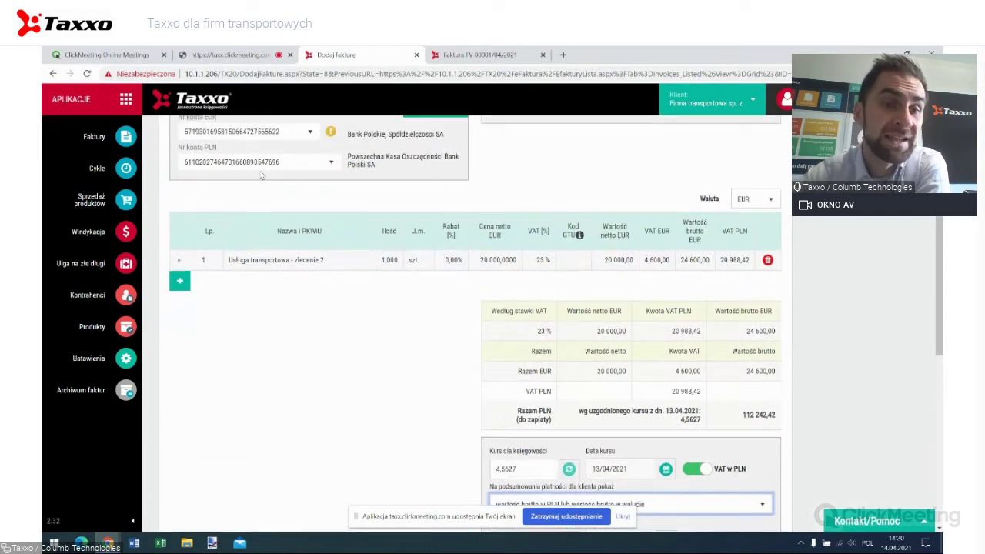
{"action": "scroll", "coordinate": [260, 175], "scroll_direction": "up", "scroll_amount": 3}
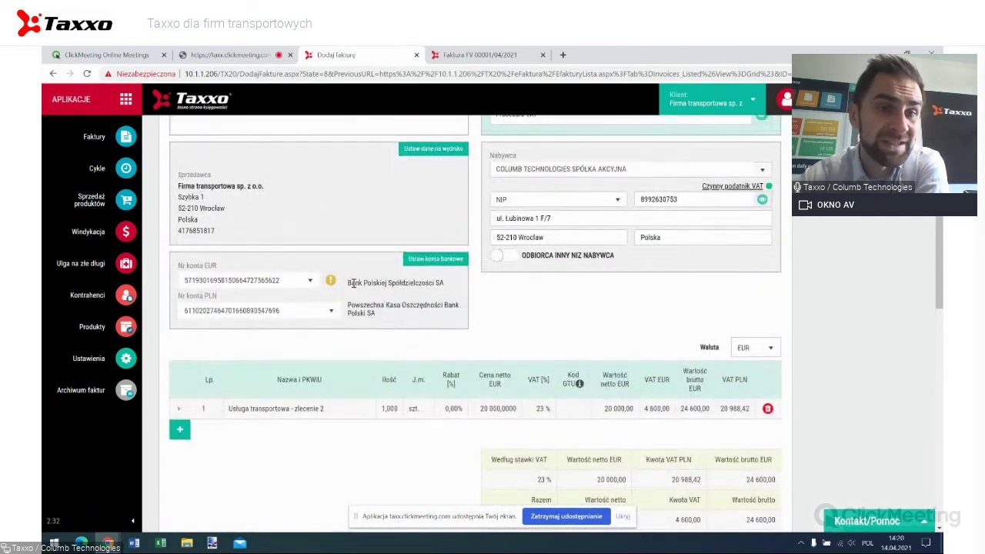
{"action": "scroll", "coordinate": [345, 295], "scroll_direction": "down", "scroll_amount": 1}
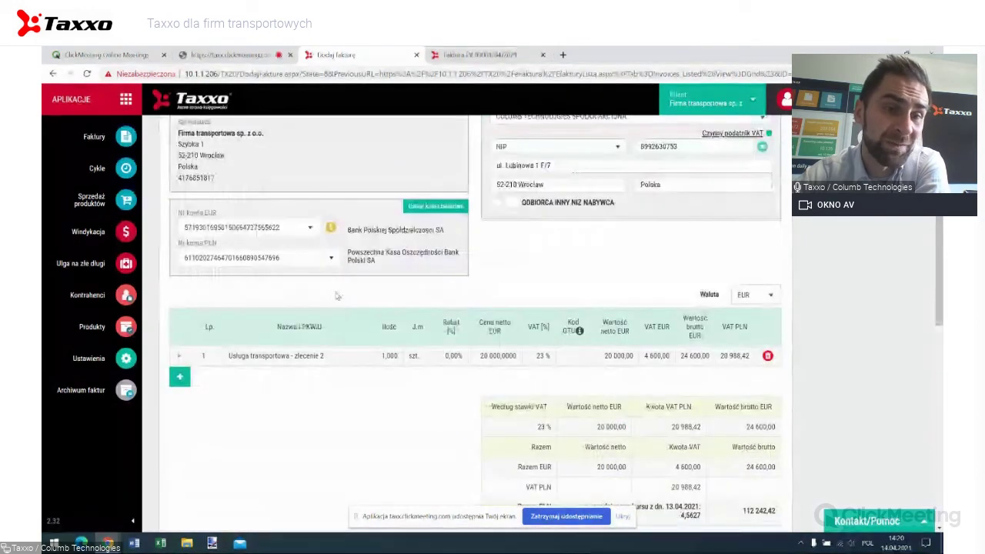
{"action": "scroll", "coordinate": [337, 292], "scroll_direction": "up", "scroll_amount": 1}
{"action": "scroll", "coordinate": [230, 294], "scroll_direction": "down", "scroll_amount": 6}
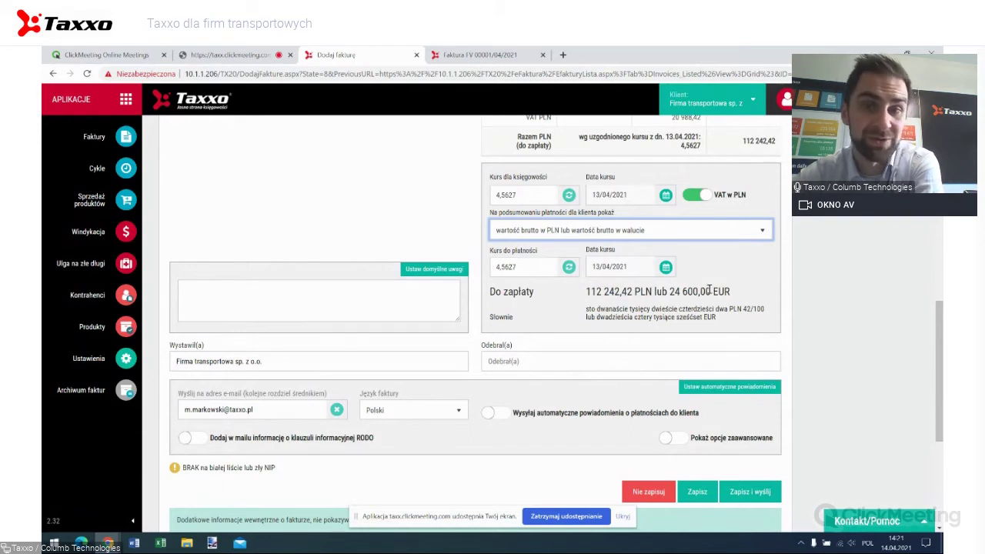
{"action": "scroll", "coordinate": [709, 289], "scroll_direction": "up", "scroll_amount": 1}
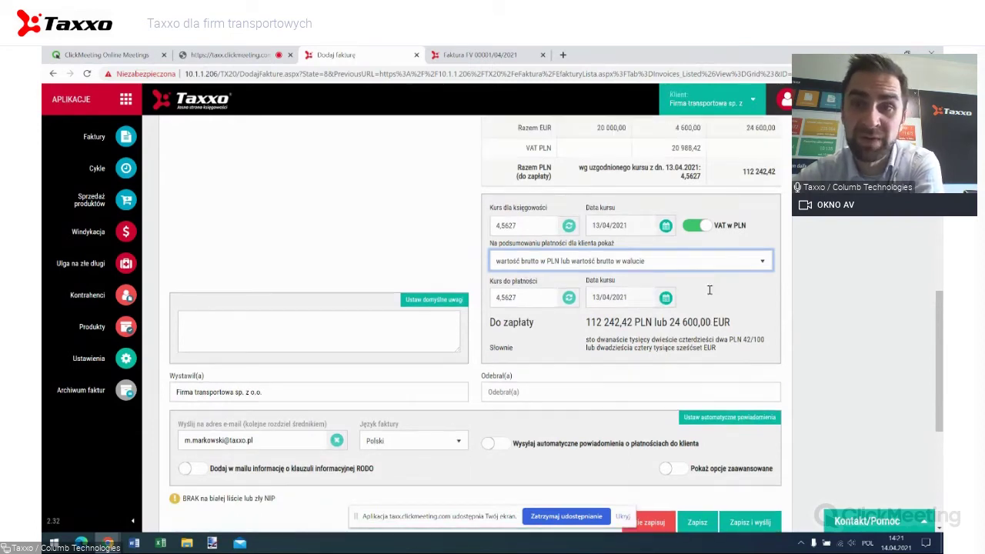
{"action": "scroll", "coordinate": [709, 289], "scroll_direction": "up", "scroll_amount": 4}
{"action": "scroll", "coordinate": [716, 239], "scroll_direction": "down", "scroll_amount": 2}
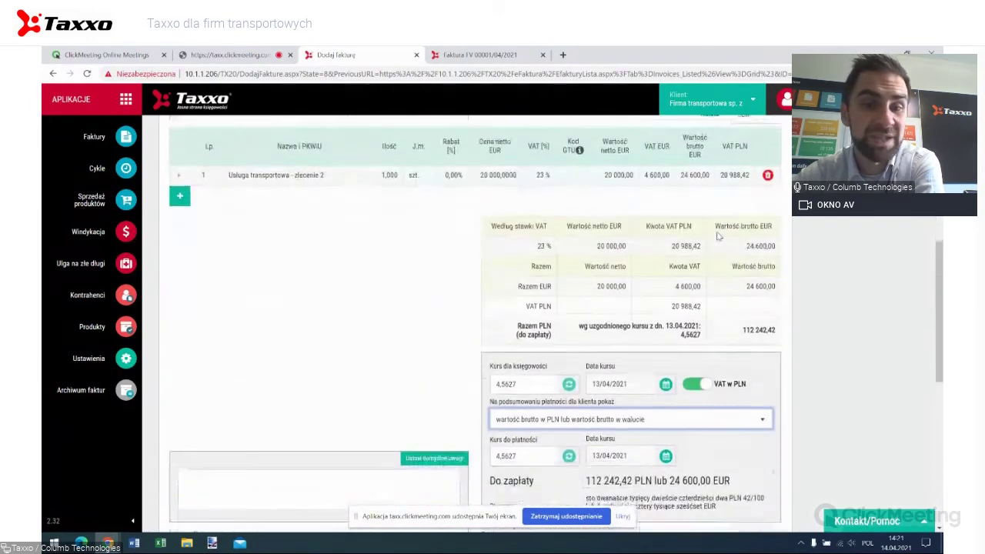
{"action": "scroll", "coordinate": [715, 238], "scroll_direction": "down", "scroll_amount": 1}
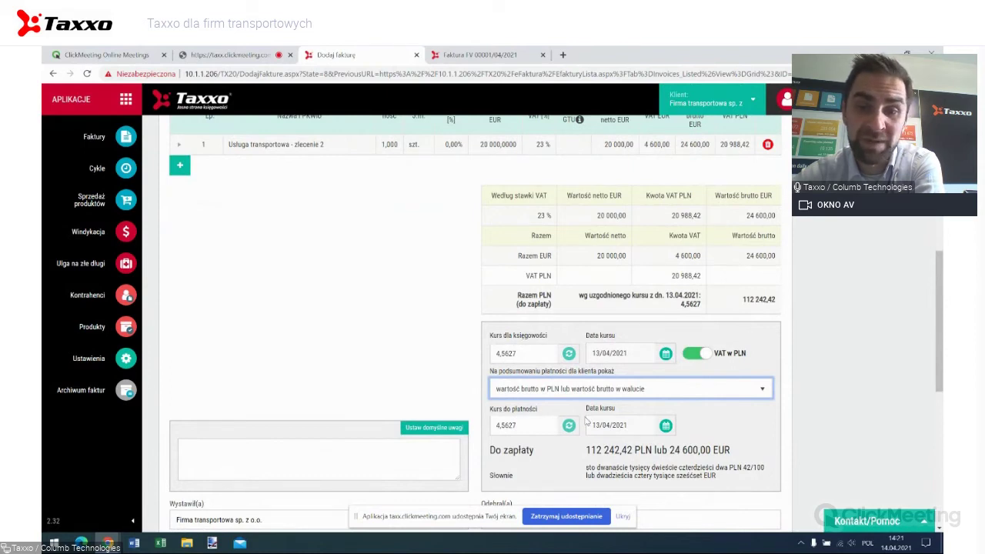
{"action": "scroll", "coordinate": [664, 431], "scroll_direction": "up", "scroll_amount": 10}
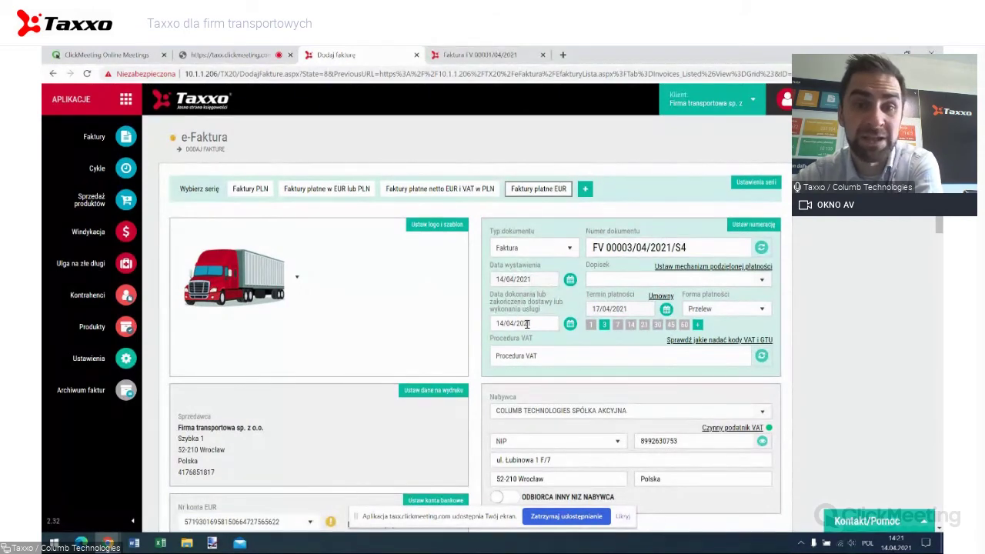
{"action": "scroll", "coordinate": [527, 323], "scroll_direction": "down", "scroll_amount": 10}
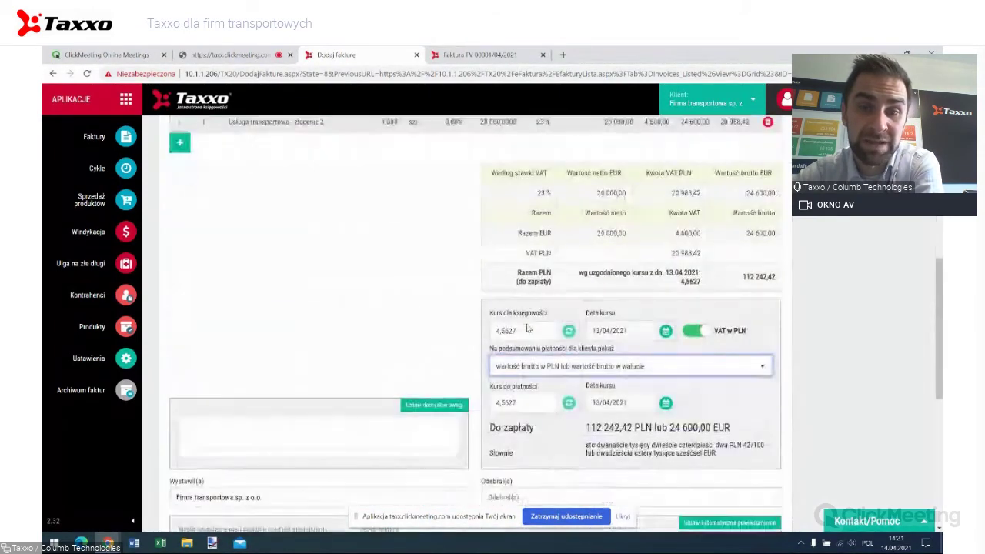
{"action": "scroll", "coordinate": [527, 328], "scroll_direction": "down", "scroll_amount": 3}
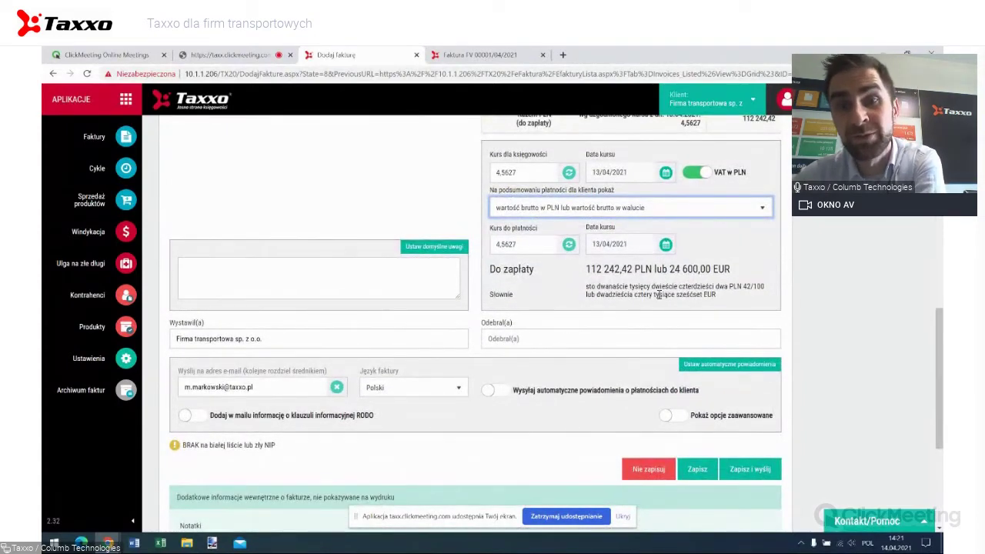
{"action": "left_click", "coordinate": [665, 244]}
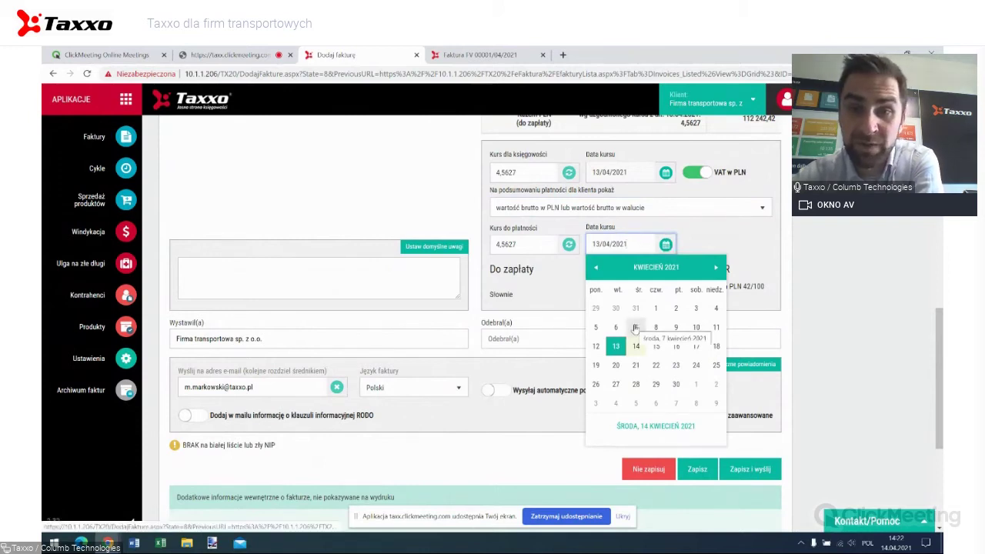
Use the 07/04/2021 payment rate (4,5897, 112 906,62 PLN due), then start editing the rate.
{"action": "left_click", "coordinate": [635, 328]}
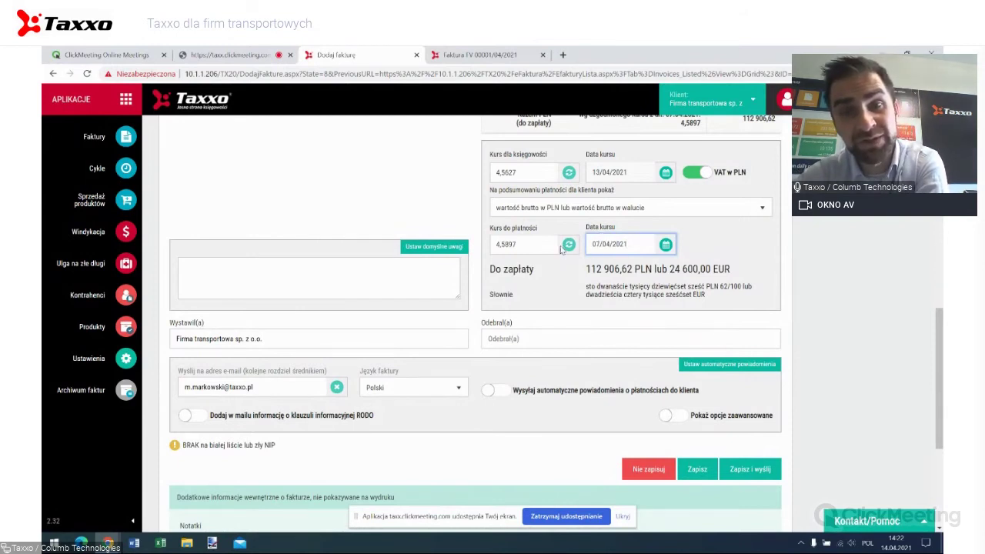
{"action": "left_click", "coordinate": [525, 244]}
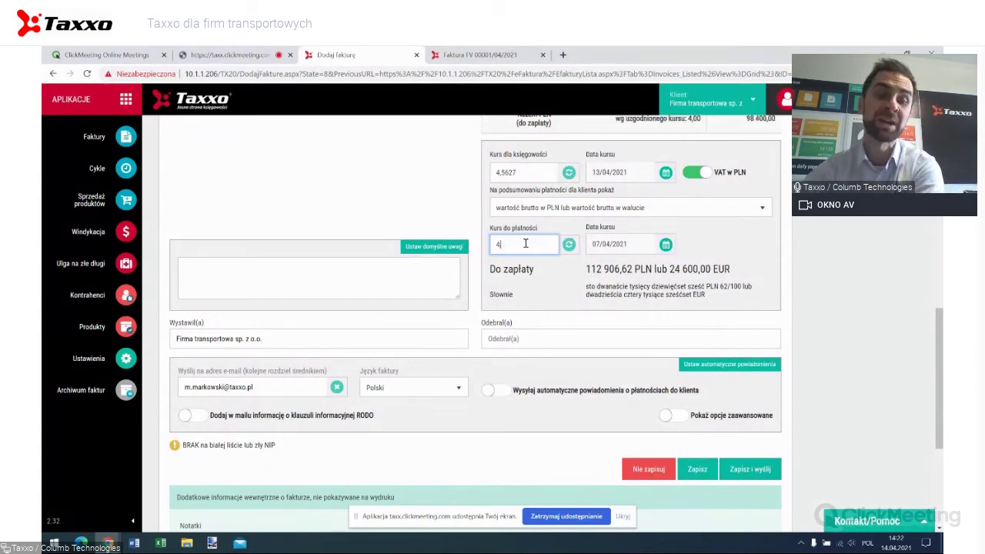
{"action": "key", "text": "Tab"}
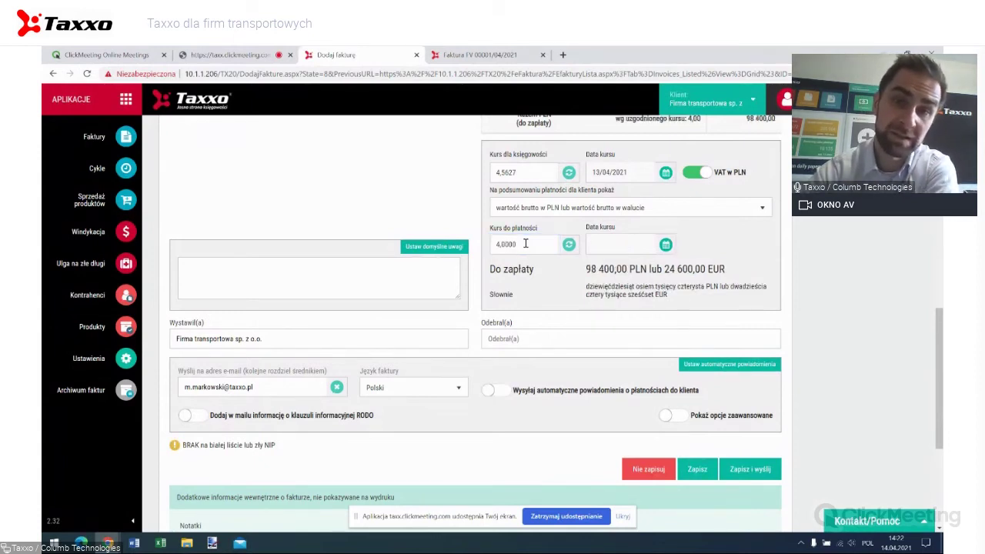
{"action": "left_click", "coordinate": [526, 244]}
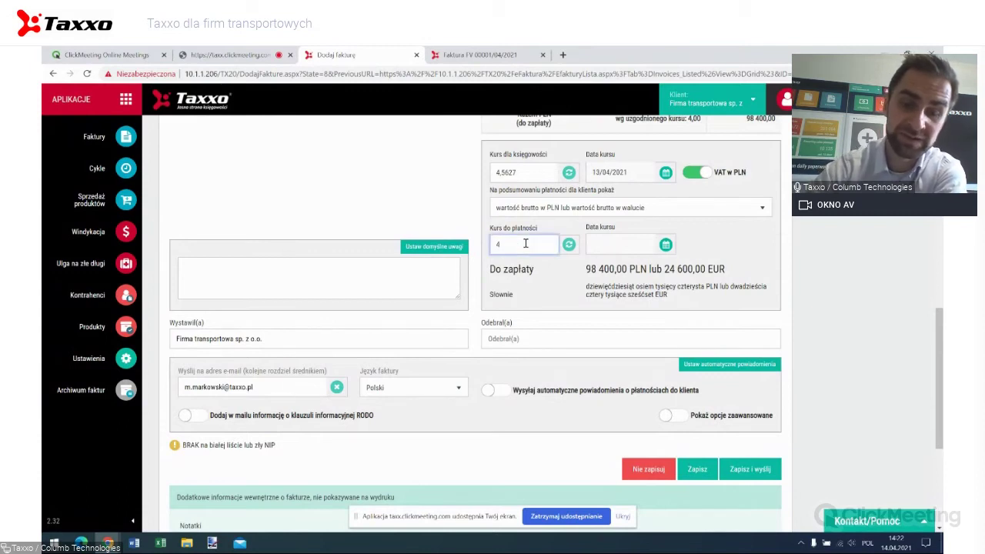
{"action": "type", "text": ",6"}
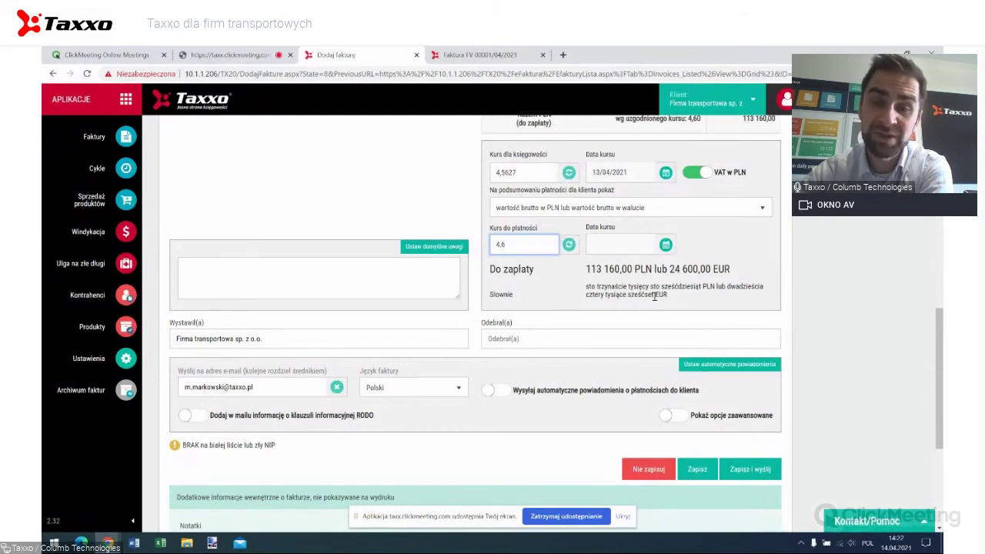
{"action": "scroll", "coordinate": [681, 271], "scroll_direction": "up", "scroll_amount": 1}
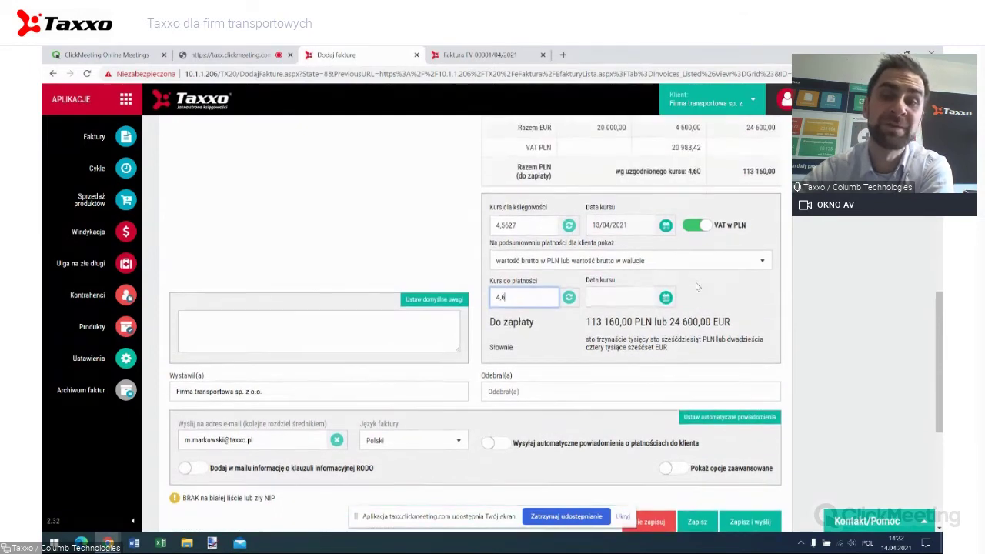
{"action": "scroll", "coordinate": [702, 322], "scroll_direction": "up", "scroll_amount": 10}
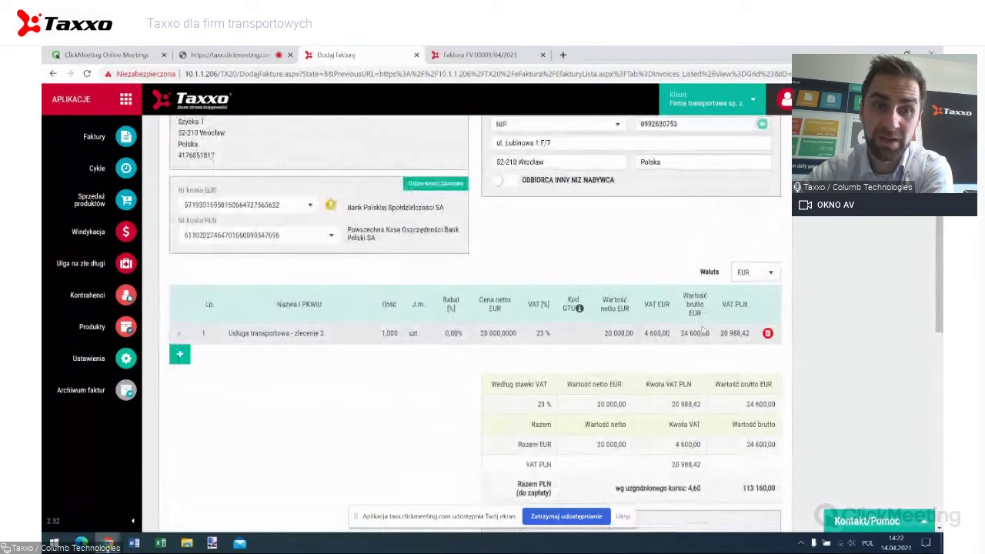
{"action": "scroll", "coordinate": [702, 327], "scroll_direction": "down", "scroll_amount": 15}
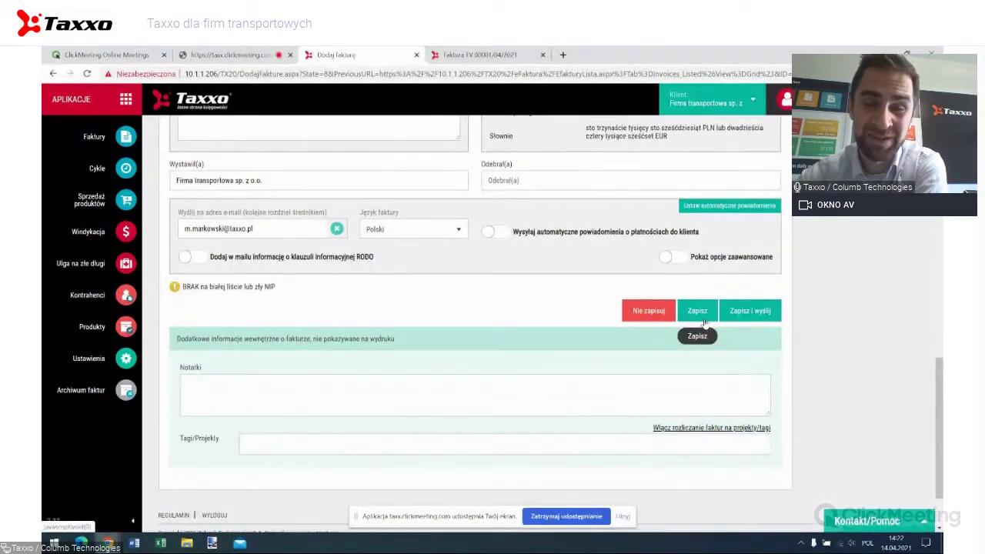
Save invoice FV 00003/04/2021/S4 and open its PDF printout.
{"action": "left_click", "coordinate": [704, 321]}
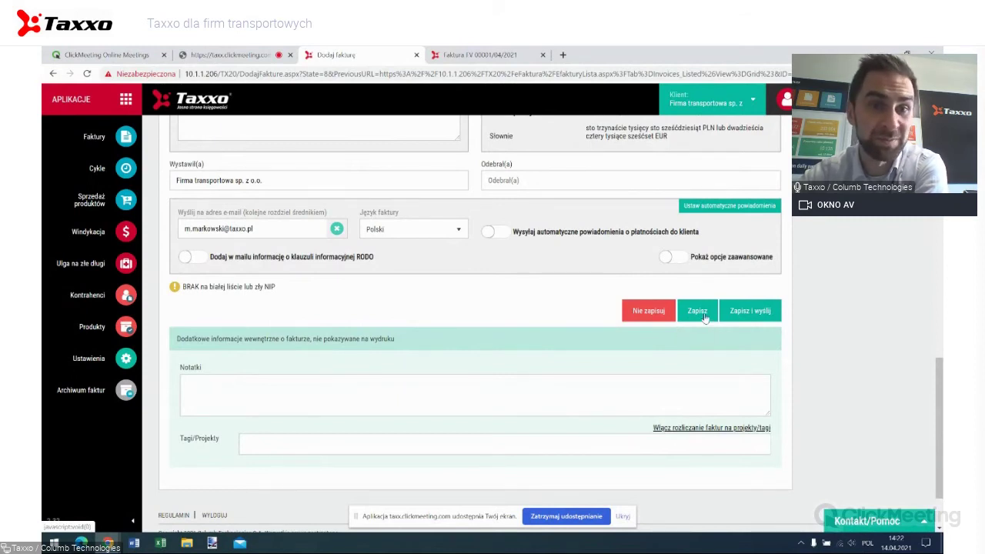
{"action": "scroll", "coordinate": [654, 327], "scroll_direction": "up", "scroll_amount": 10}
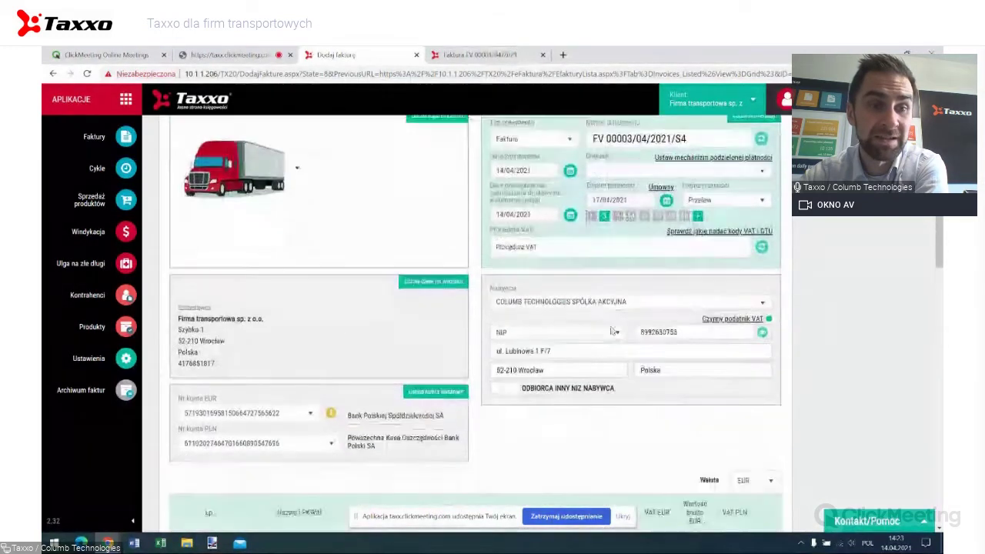
{"action": "scroll", "coordinate": [613, 331], "scroll_direction": "down", "scroll_amount": 1}
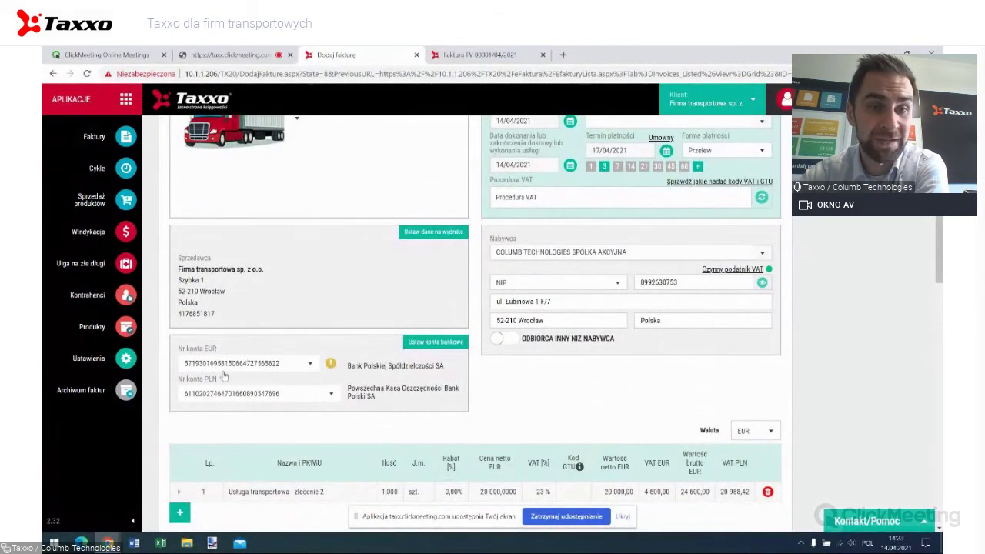
{"action": "scroll", "coordinate": [340, 345], "scroll_direction": "down", "scroll_amount": 15}
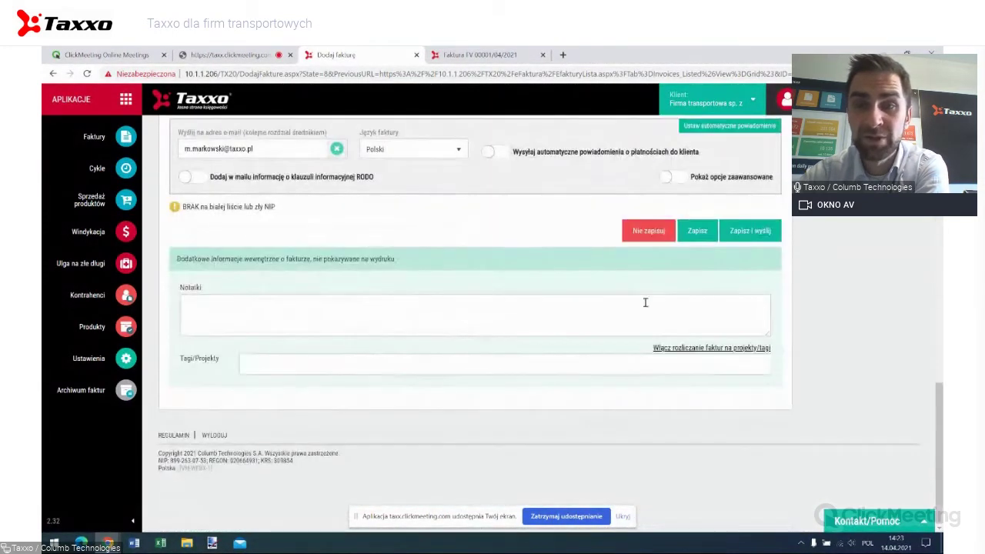
{"action": "left_click", "coordinate": [708, 233]}
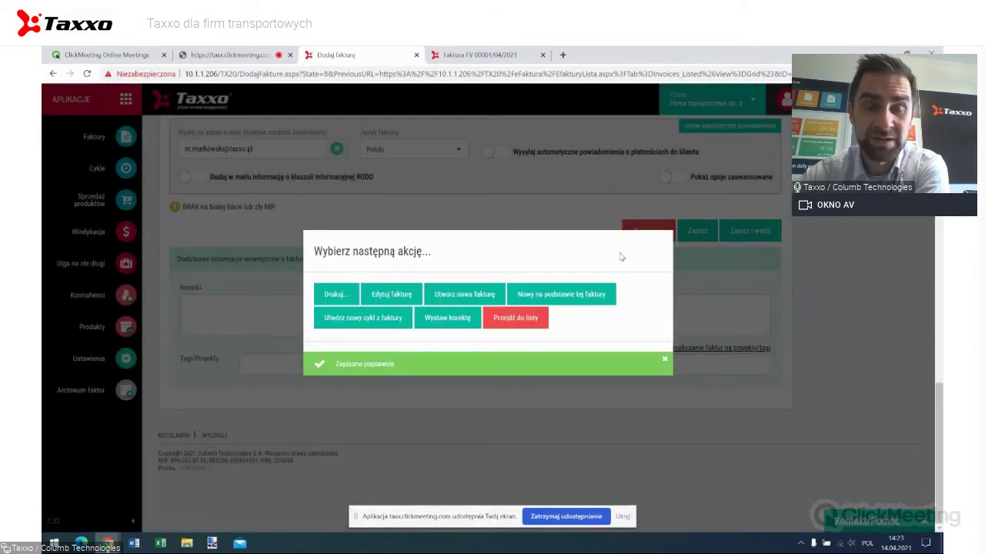
{"action": "left_click", "coordinate": [335, 294]}
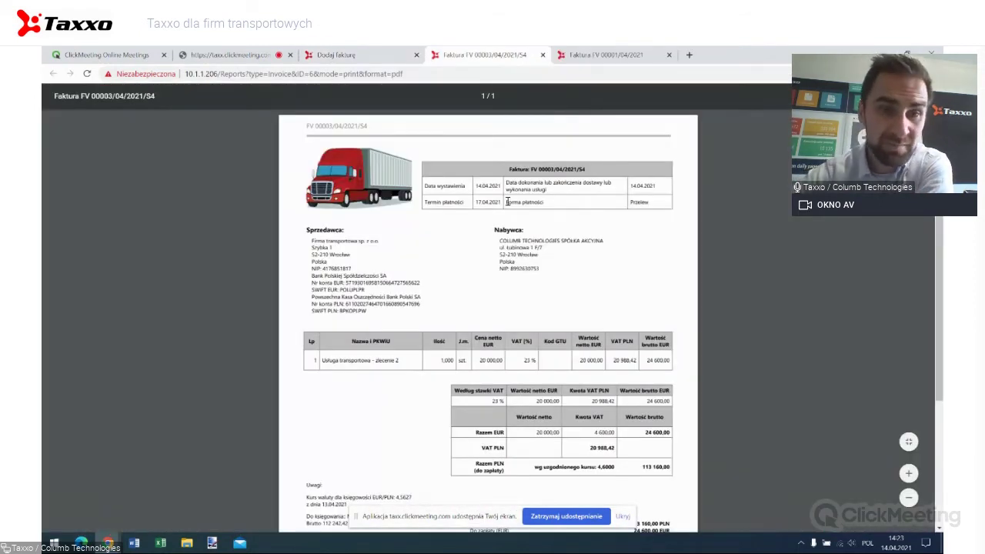
Check the EUR and PLN totals in the FV 00003/04/2021/S4 PDF, then close it.
{"action": "scroll", "coordinate": [499, 237], "scroll_direction": "down", "scroll_amount": 1}
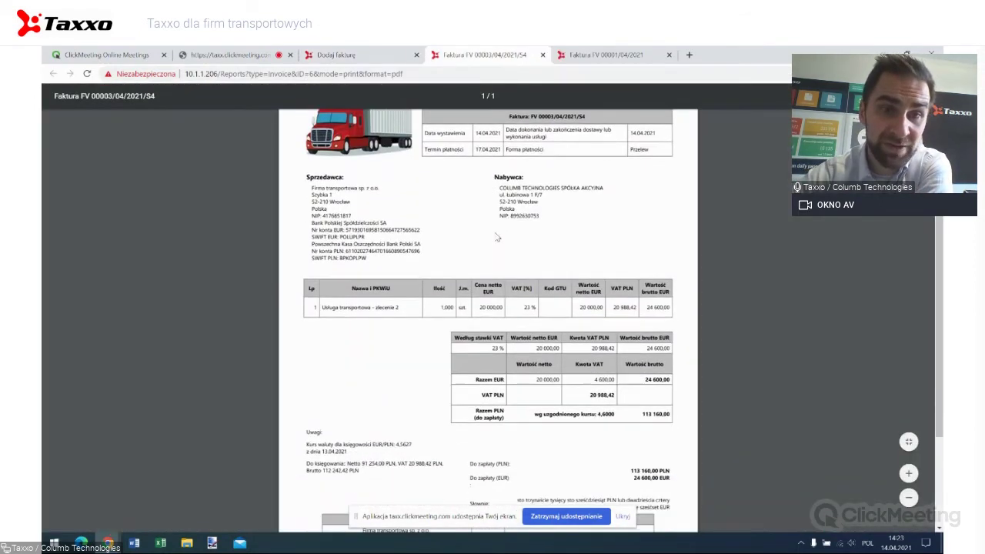
{"action": "scroll", "coordinate": [387, 244], "scroll_direction": "up", "scroll_amount": 1}
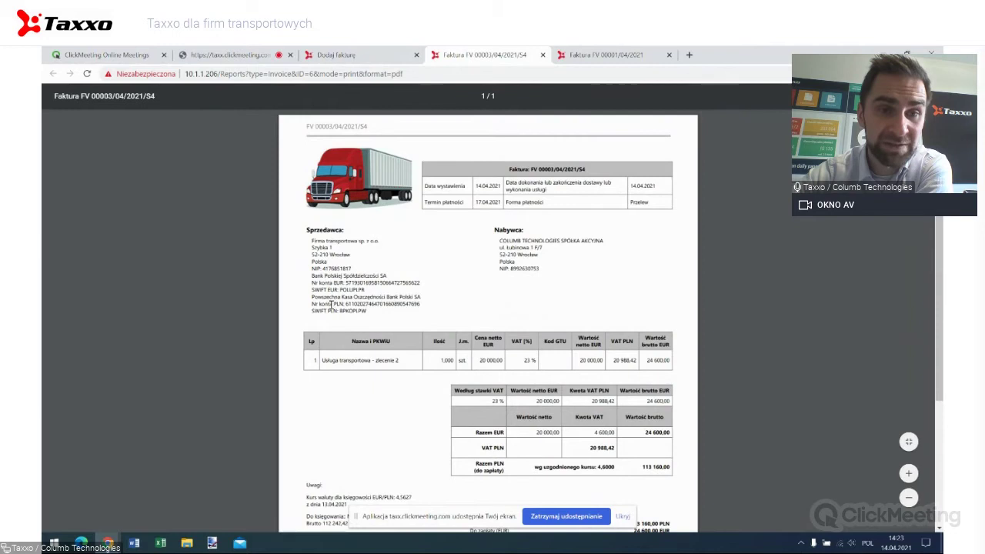
{"action": "scroll", "coordinate": [339, 307], "scroll_direction": "down", "scroll_amount": 3}
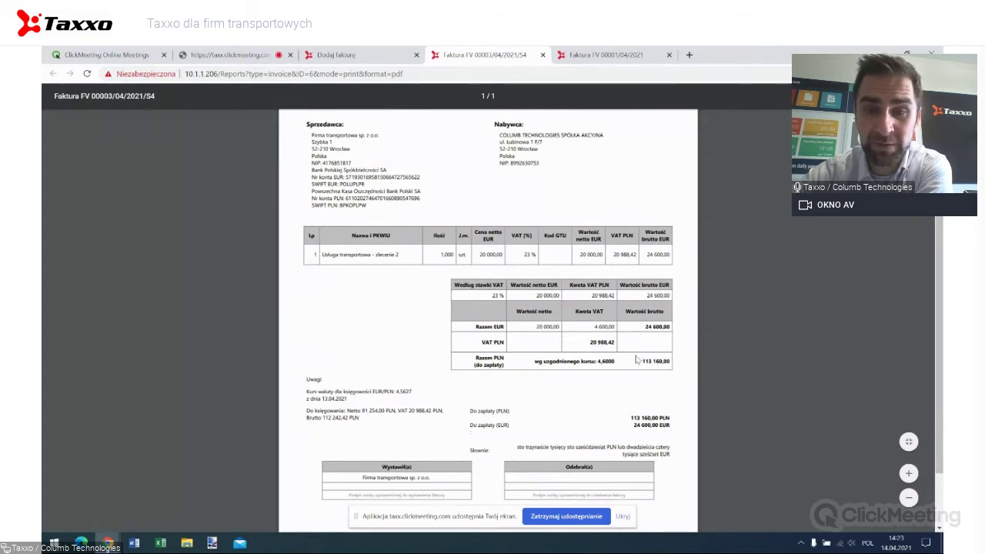
{"action": "scroll", "coordinate": [643, 360], "scroll_direction": "down", "scroll_amount": 1}
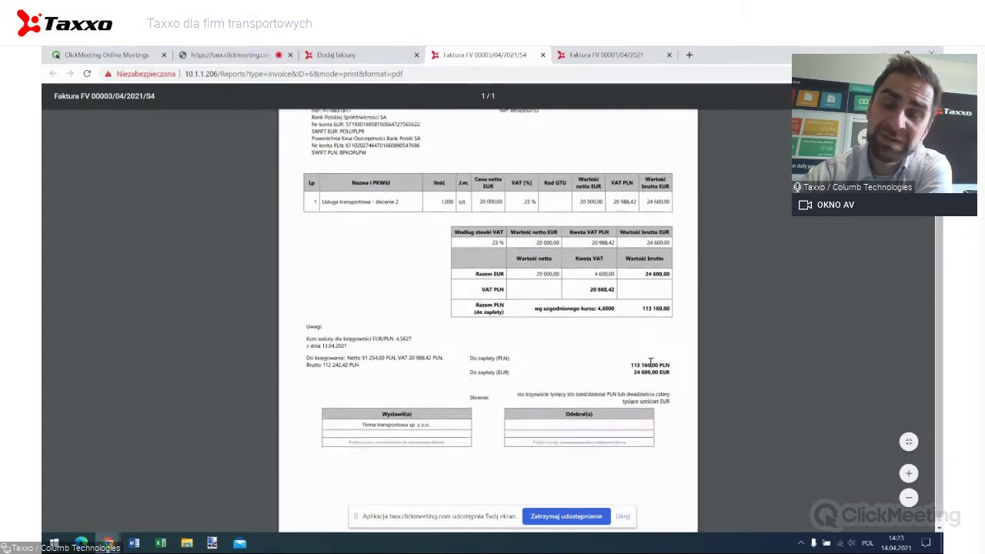
{"action": "scroll", "coordinate": [643, 311], "scroll_direction": "up", "scroll_amount": 1}
{"action": "scroll", "coordinate": [639, 327], "scroll_direction": "down", "scroll_amount": 1}
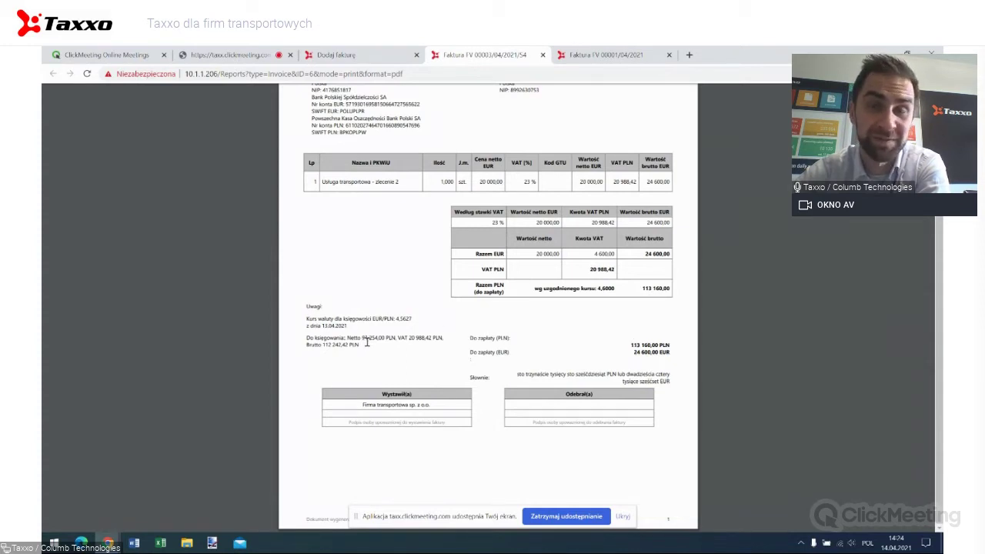
{"action": "left_click", "coordinate": [542, 55]}
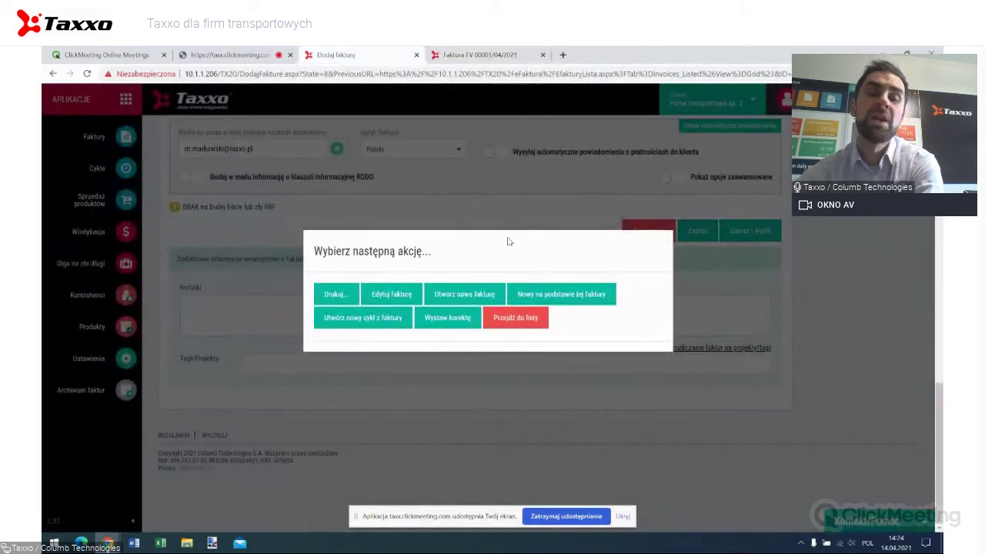
Return to the Faktury list and confirm FV 00003/04/2021/S4 is listed with 24 600,00 EUR outstanding.
{"action": "left_click", "coordinate": [518, 317]}
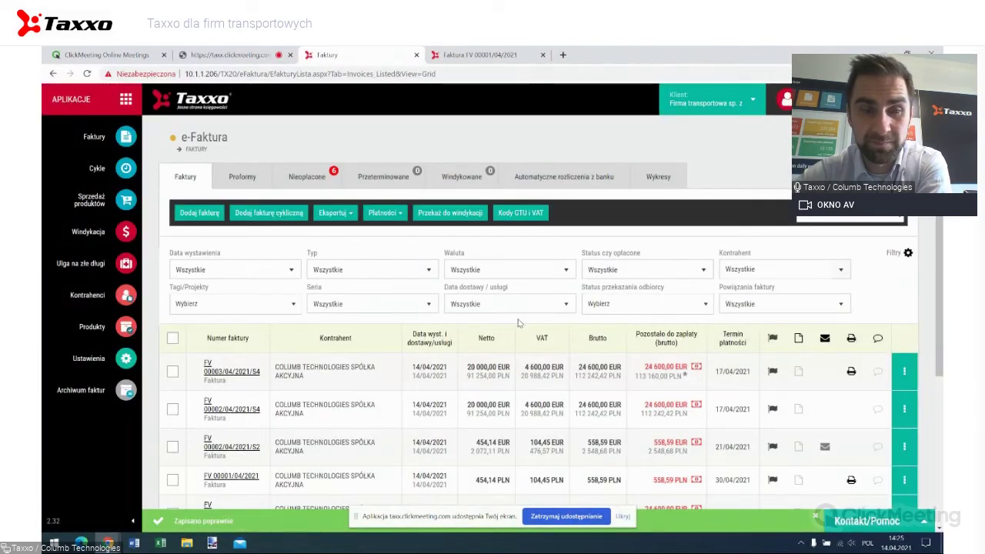
{"action": "scroll", "coordinate": [538, 326], "scroll_direction": "down", "scroll_amount": 2}
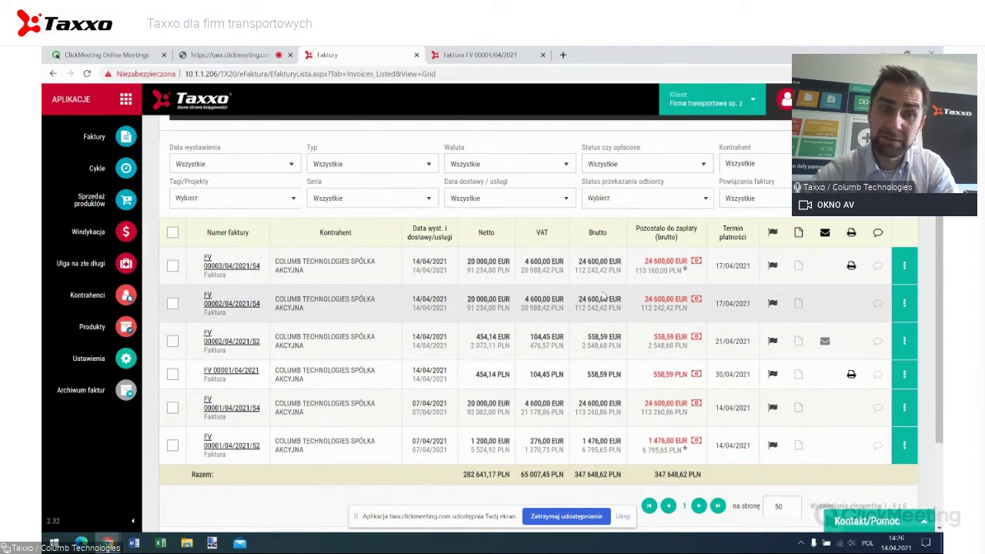
{"action": "scroll", "coordinate": [605, 297], "scroll_direction": "up", "scroll_amount": 2}
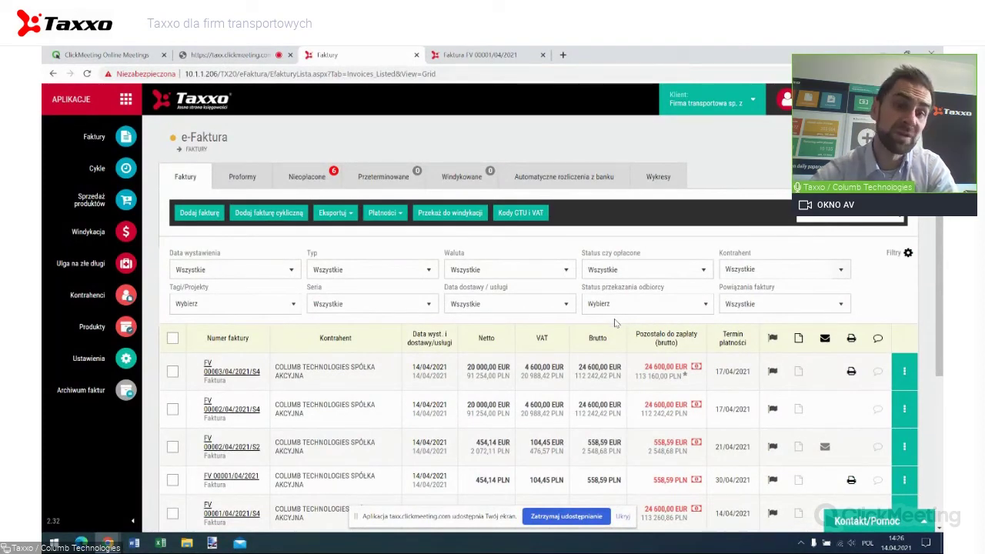
{"action": "scroll", "coordinate": [615, 323], "scroll_direction": "down", "scroll_amount": 3}
{"action": "scroll", "coordinate": [615, 318], "scroll_direction": "up", "scroll_amount": 3}
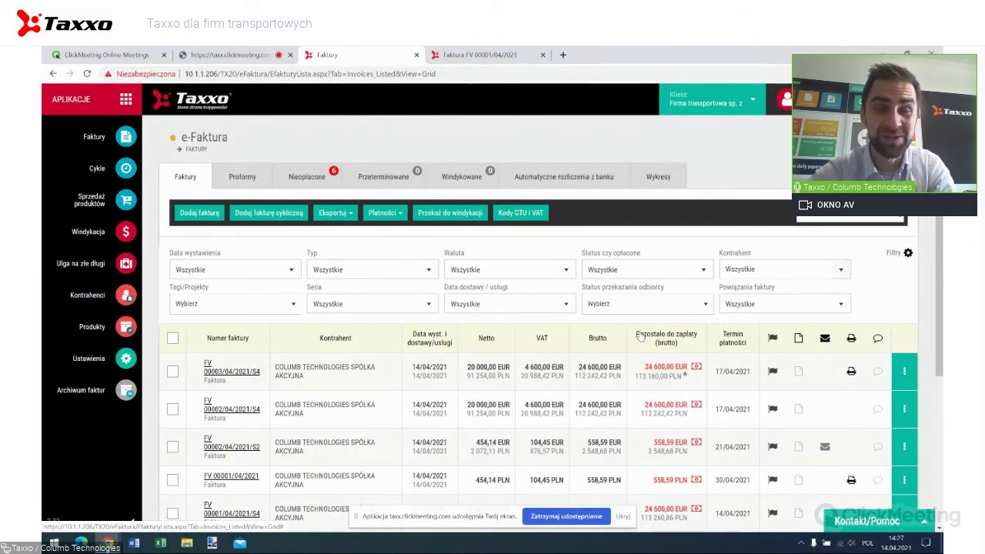
Create new invoice FV 00004/04/2021/S4 and open the EUR series' 'Ustaw logo i szablon' settings.
{"action": "left_click", "coordinate": [201, 213]}
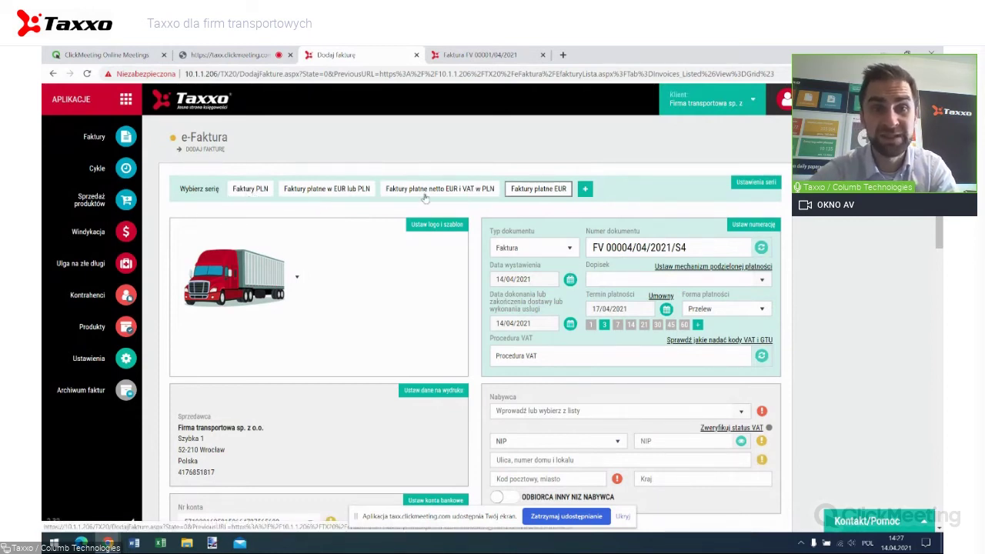
{"action": "scroll", "coordinate": [416, 208], "scroll_direction": "down", "scroll_amount": 3}
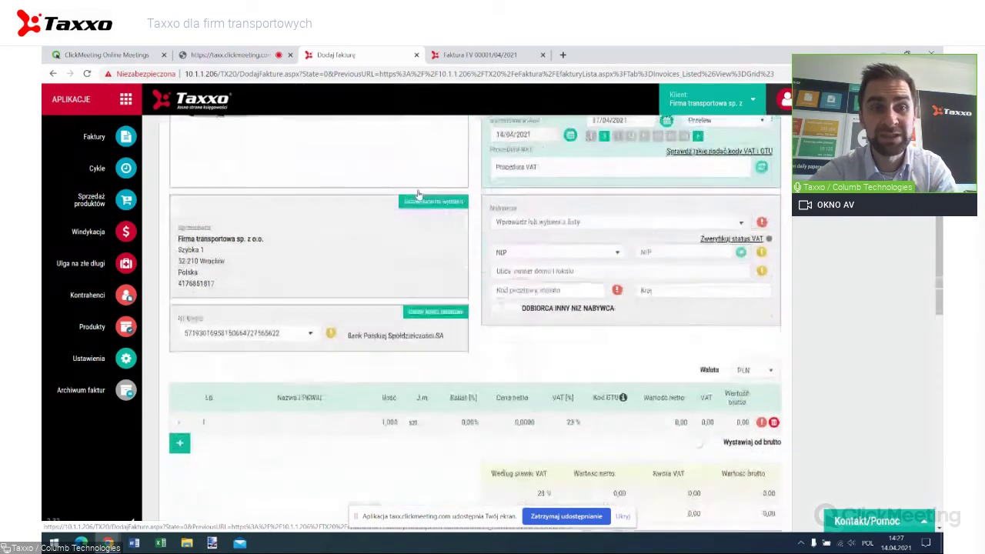
{"action": "scroll", "coordinate": [418, 215], "scroll_direction": "up", "scroll_amount": 3}
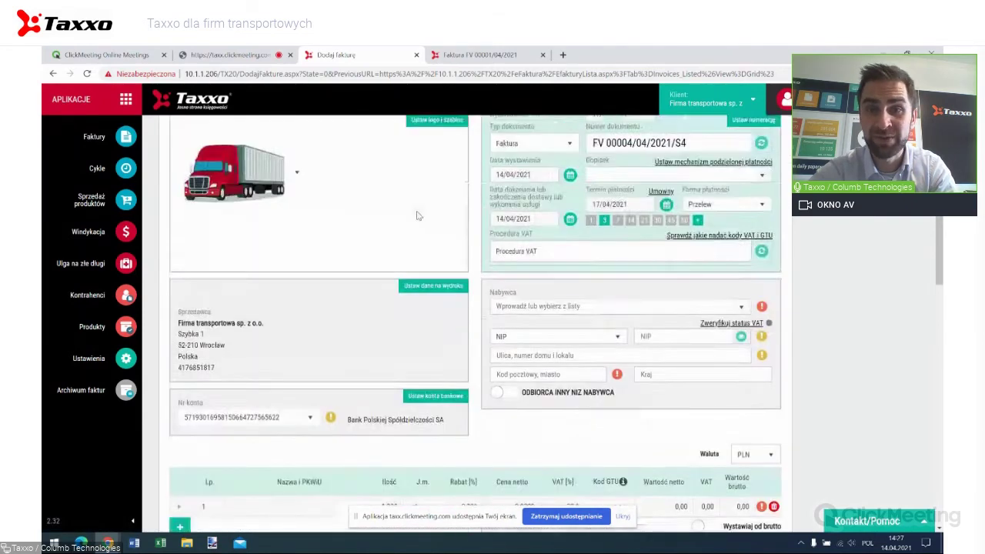
{"action": "scroll", "coordinate": [462, 285], "scroll_direction": "down", "scroll_amount": 3}
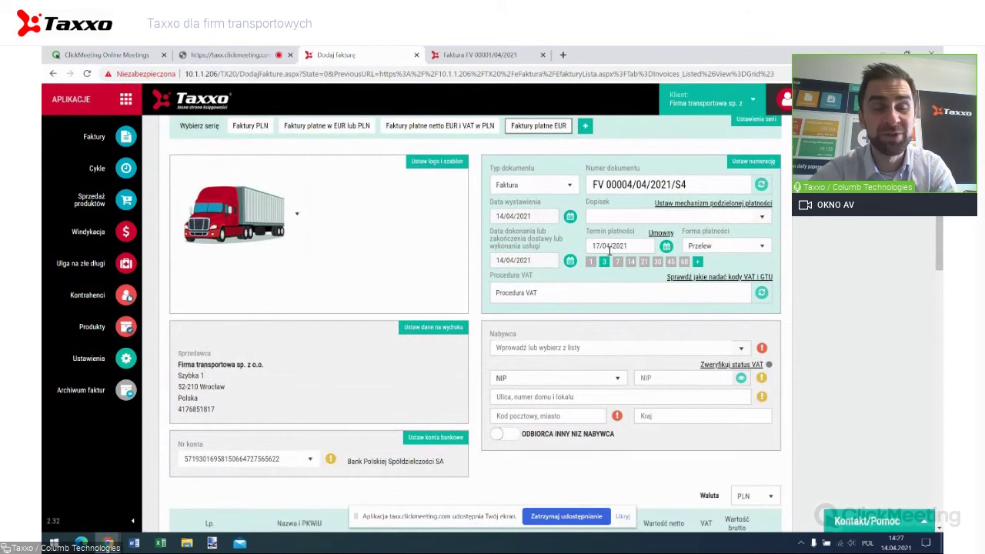
{"action": "scroll", "coordinate": [241, 262], "scroll_direction": "down", "scroll_amount": 3}
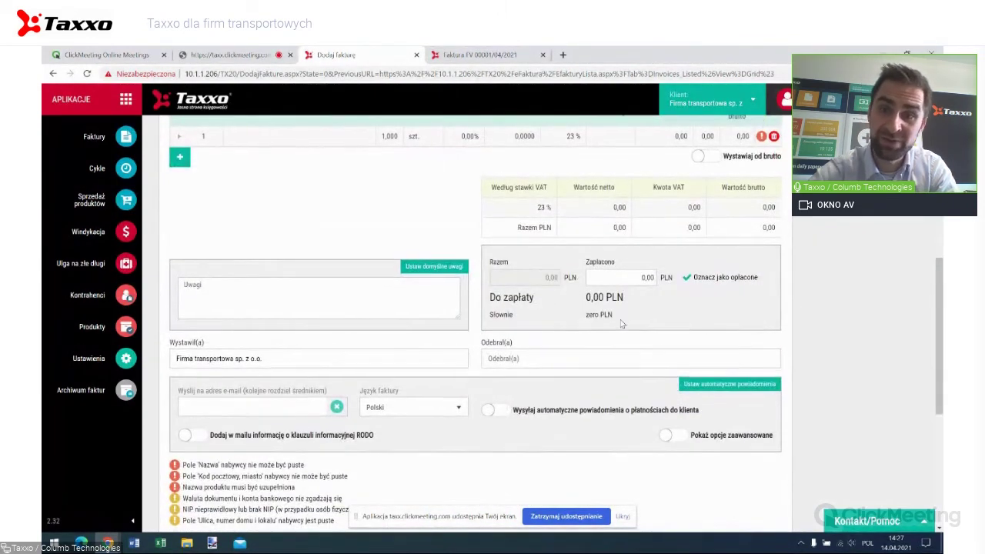
{"action": "scroll", "coordinate": [661, 323], "scroll_direction": "up", "scroll_amount": 3}
{"action": "scroll", "coordinate": [737, 306], "scroll_direction": "up", "scroll_amount": 3}
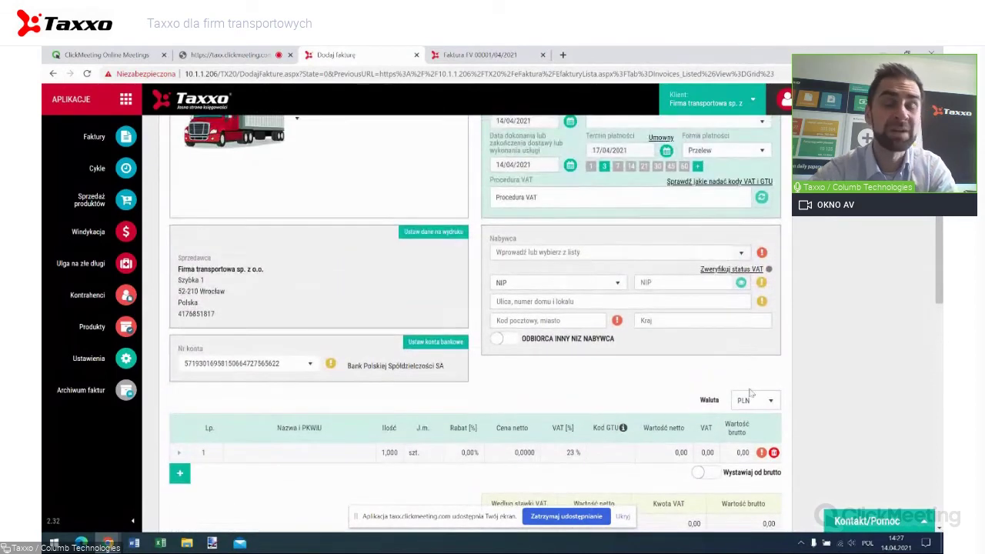
{"action": "scroll", "coordinate": [728, 390], "scroll_direction": "up", "scroll_amount": 1}
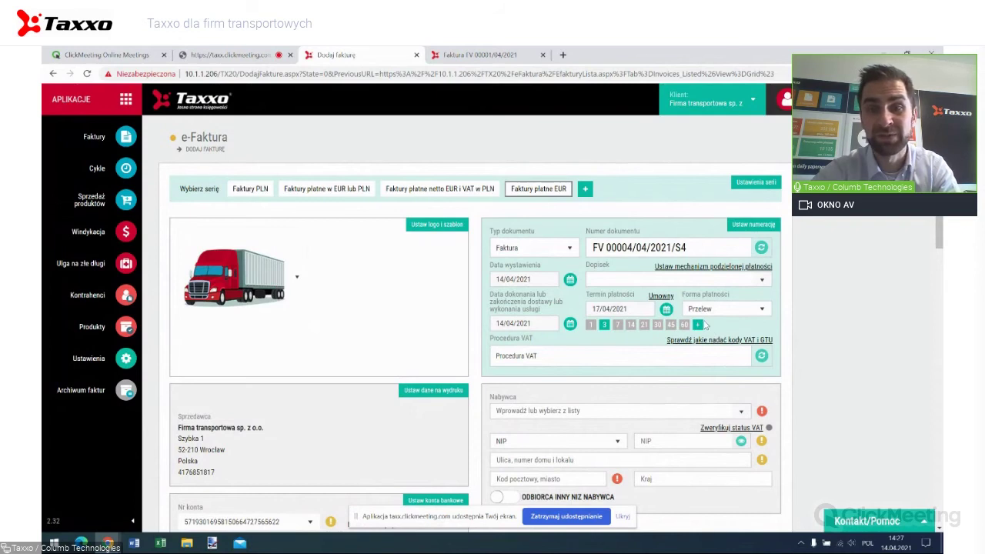
{"action": "scroll", "coordinate": [399, 250], "scroll_direction": "down", "scroll_amount": 3}
{"action": "scroll", "coordinate": [399, 252], "scroll_direction": "up", "scroll_amount": 3}
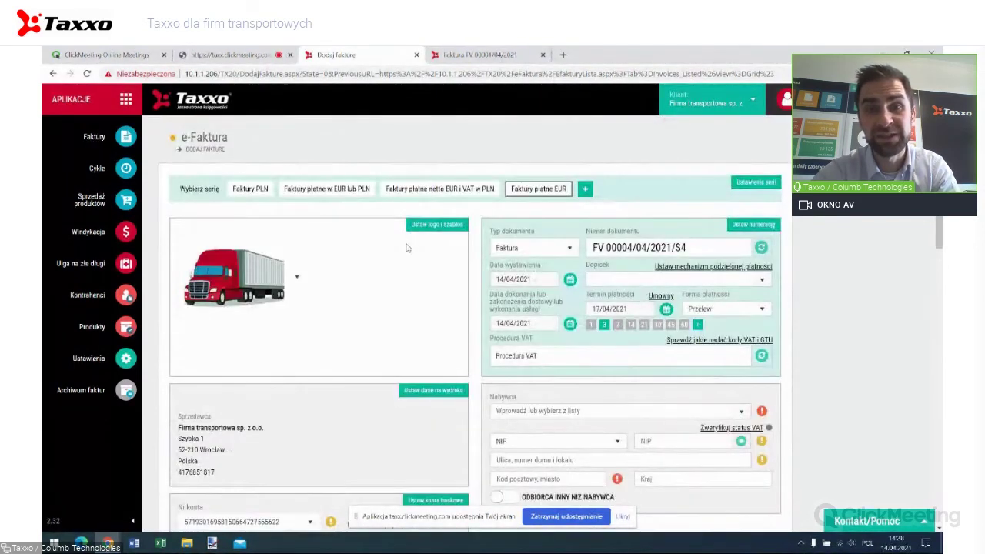
{"action": "scroll", "coordinate": [521, 288], "scroll_direction": "down", "scroll_amount": 1}
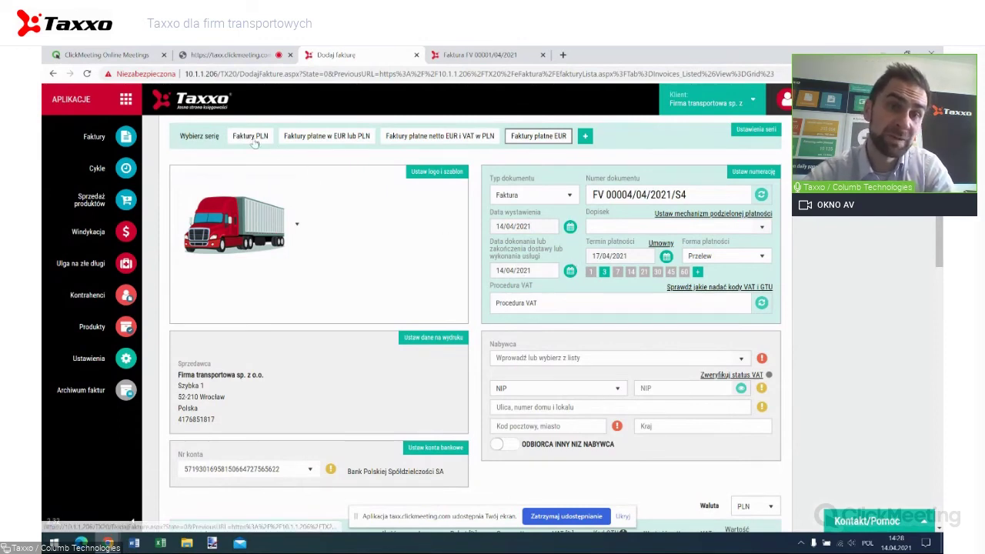
{"action": "scroll", "coordinate": [277, 185], "scroll_direction": "down", "scroll_amount": 2}
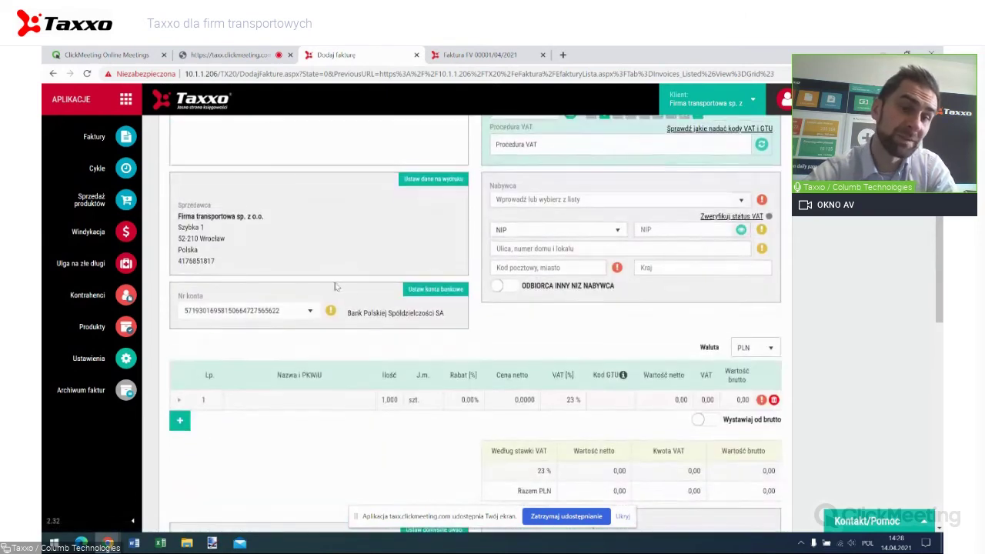
{"action": "scroll", "coordinate": [335, 286], "scroll_direction": "down", "scroll_amount": 2}
{"action": "scroll", "coordinate": [277, 259], "scroll_direction": "down", "scroll_amount": 1}
{"action": "scroll", "coordinate": [278, 260], "scroll_direction": "up", "scroll_amount": 4}
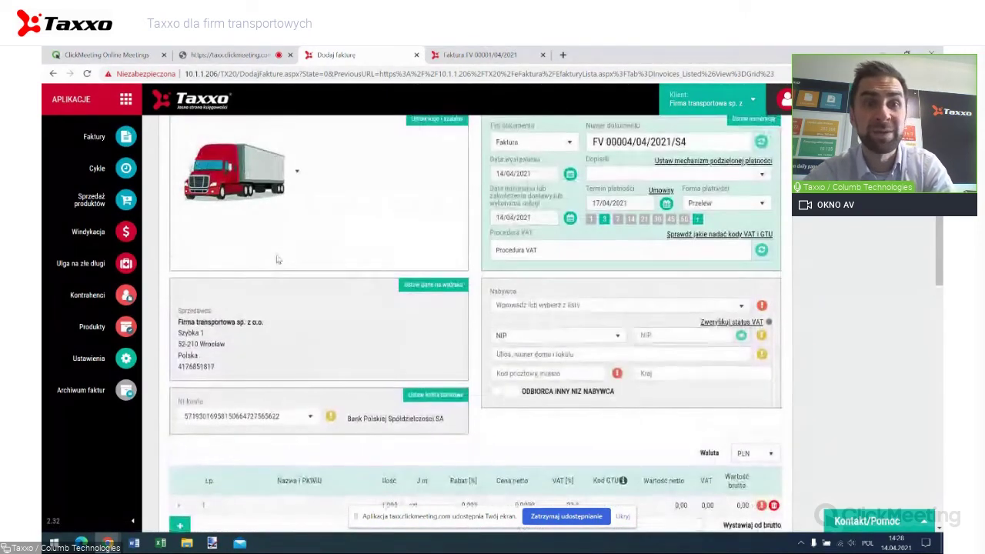
{"action": "scroll", "coordinate": [277, 259], "scroll_direction": "up", "scroll_amount": 2}
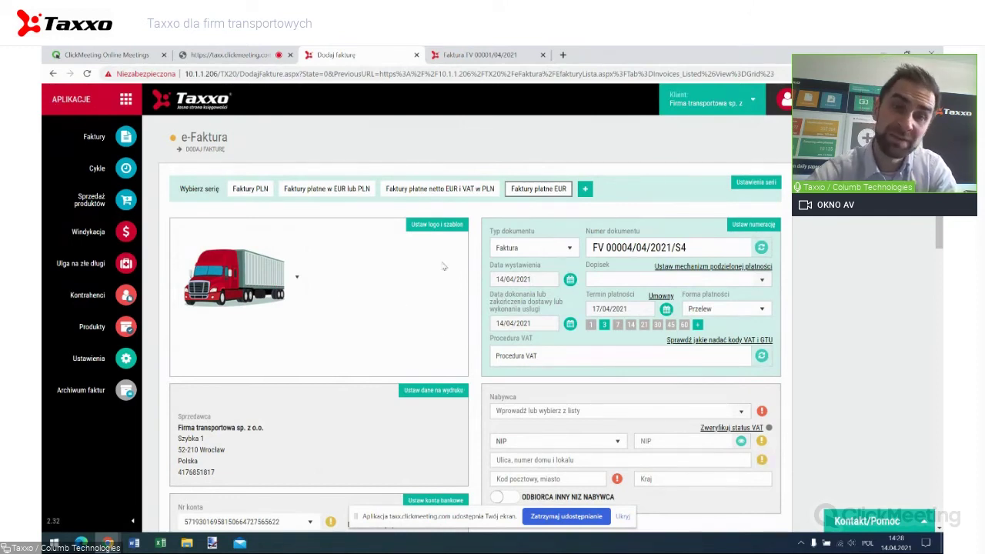
{"action": "left_click", "coordinate": [421, 227]}
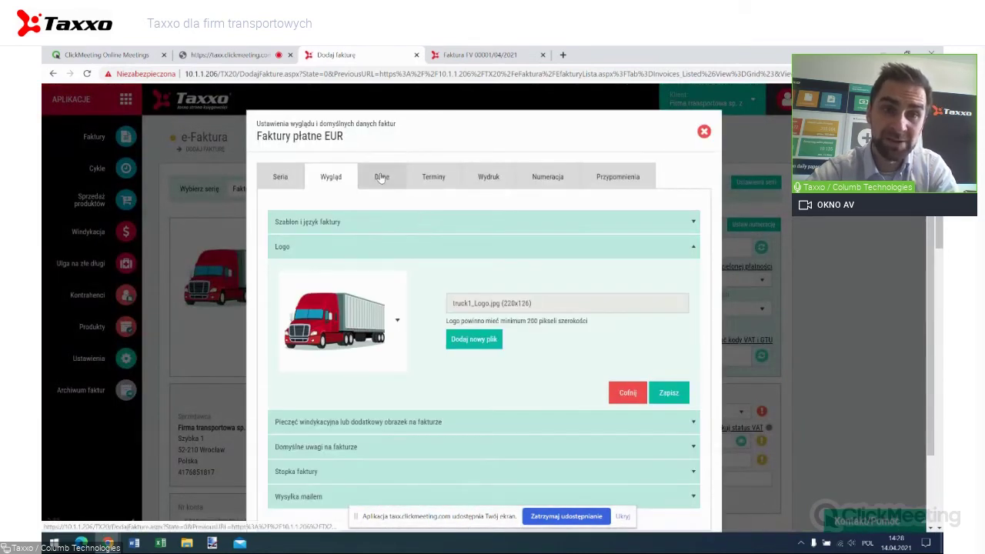
Review the Faktury płatne EUR series' Domyślne dane płatności, then close the series settings.
{"action": "left_click", "coordinate": [380, 178]}
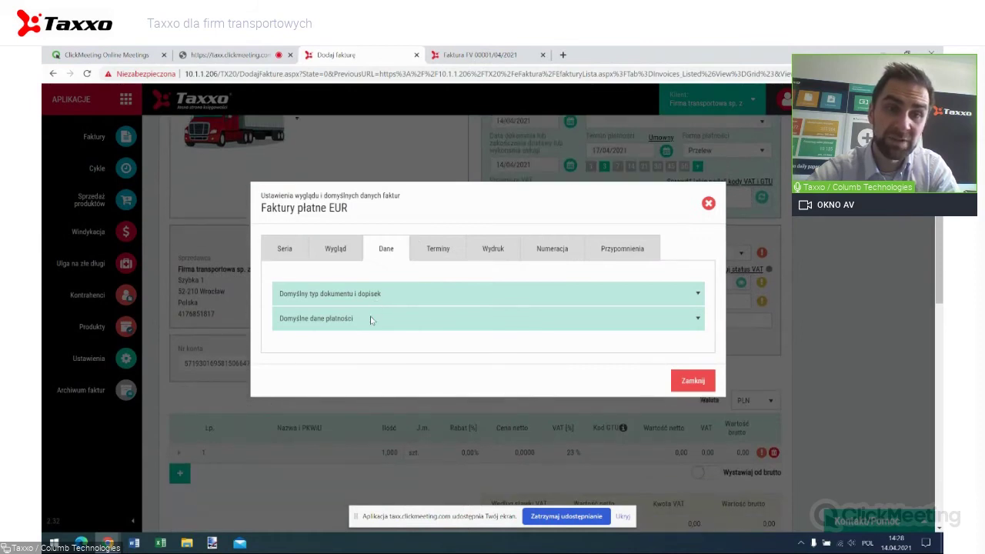
{"action": "left_click", "coordinate": [370, 320]}
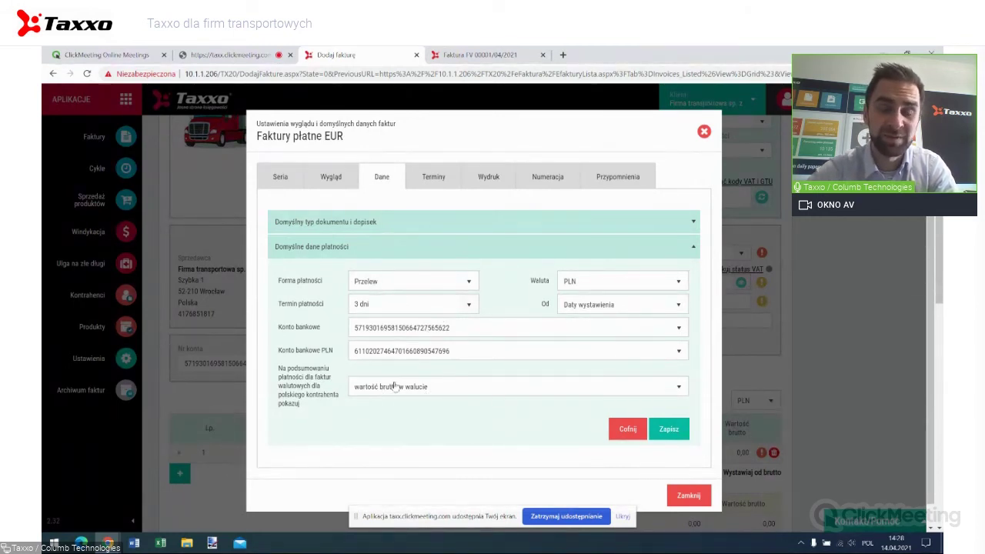
{"action": "left_click", "coordinate": [703, 131]}
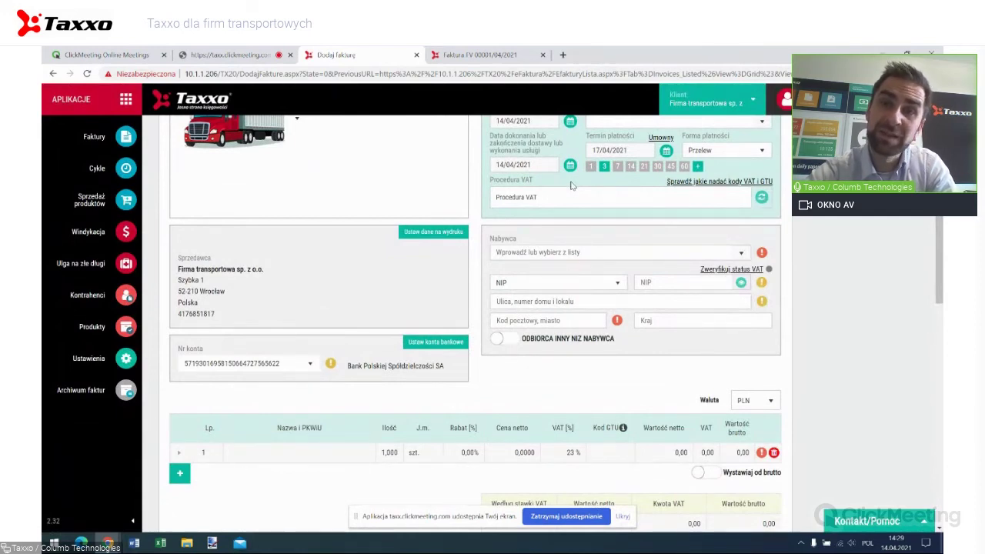
Set the new invoice's currency (Waluta) to EUR.
{"action": "scroll", "coordinate": [571, 184], "scroll_direction": "down", "scroll_amount": 5}
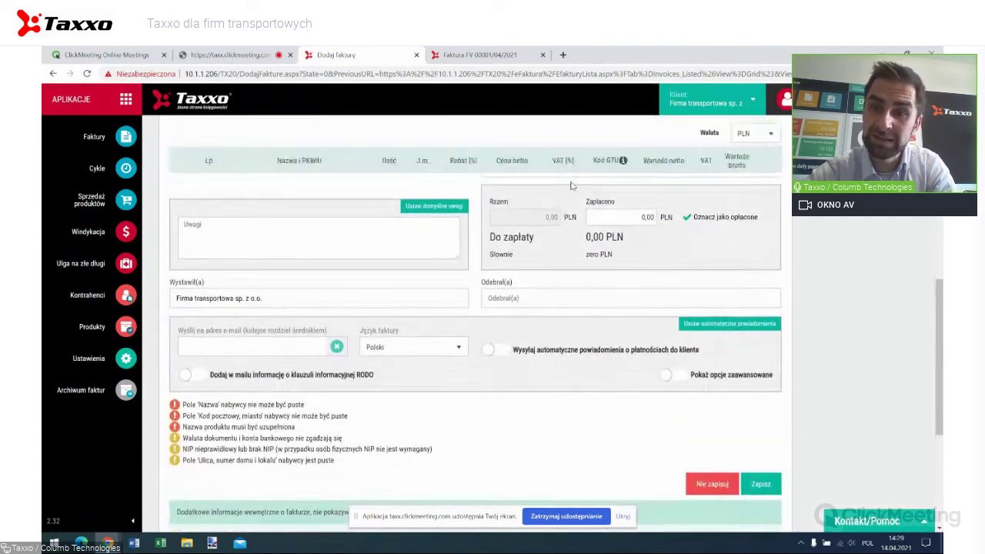
{"action": "scroll", "coordinate": [571, 184], "scroll_direction": "up", "scroll_amount": 6}
{"action": "scroll", "coordinate": [746, 410], "scroll_direction": "down", "scroll_amount": 3}
{"action": "left_click", "coordinate": [745, 405]}
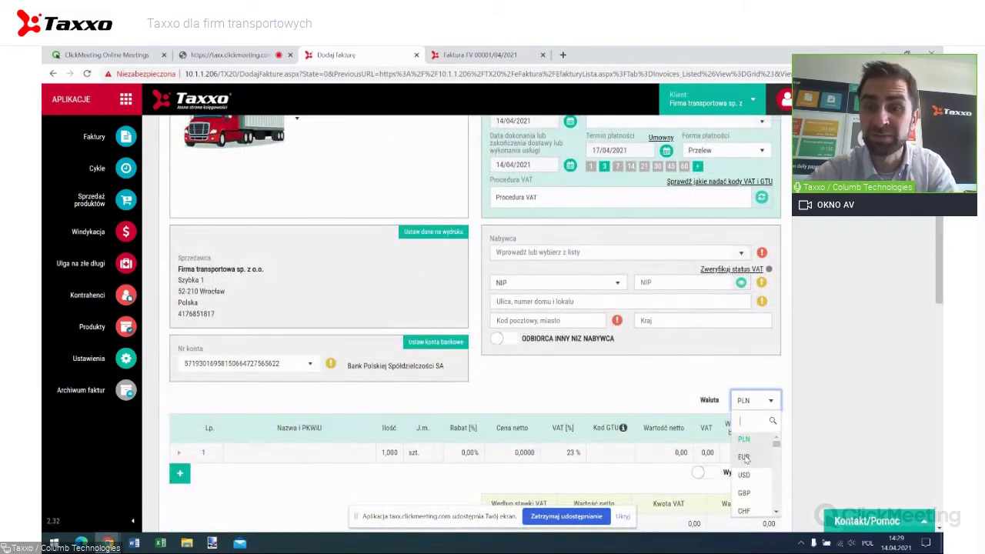
{"action": "left_click", "coordinate": [744, 457]}
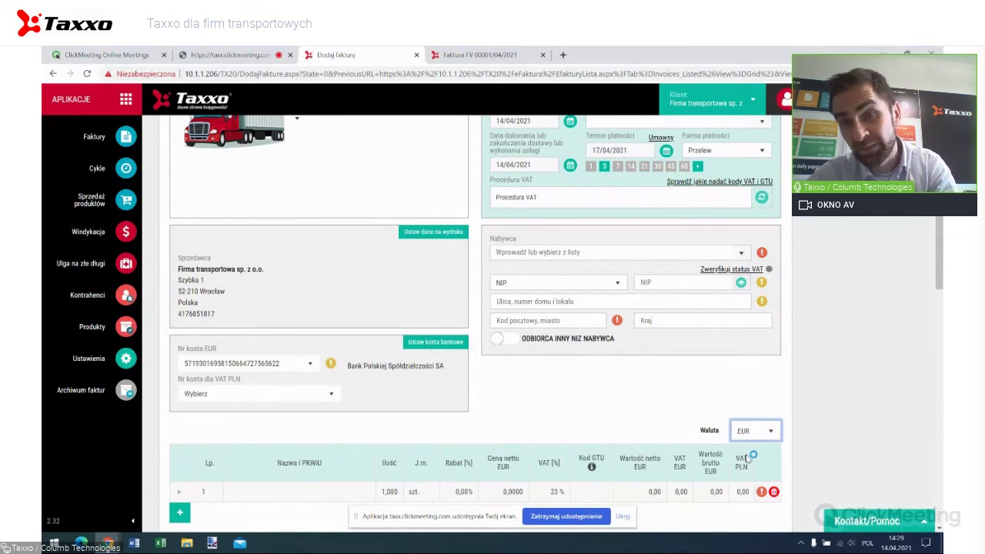
{"action": "scroll", "coordinate": [747, 458], "scroll_direction": "down", "scroll_amount": 3}
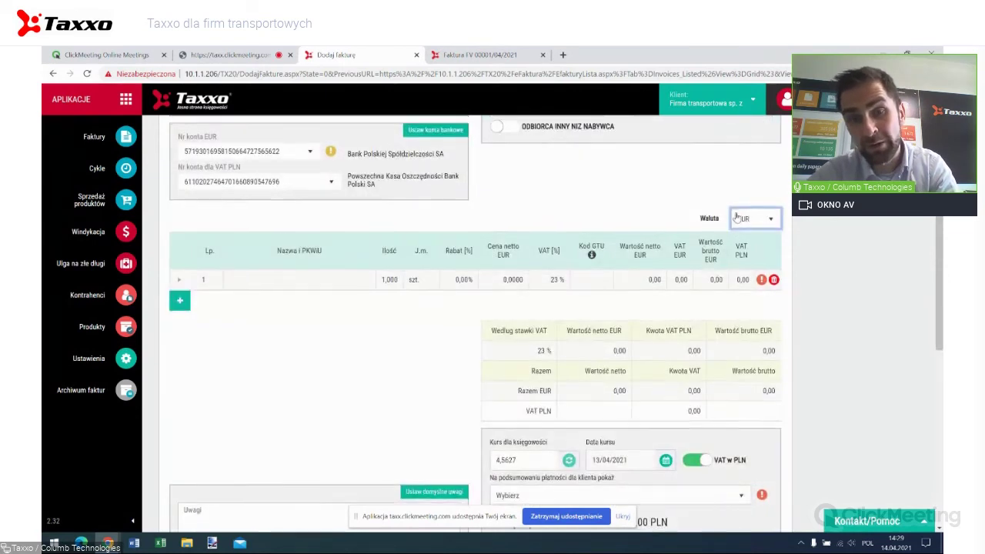
{"action": "scroll", "coordinate": [734, 220], "scroll_direction": "down", "scroll_amount": 2}
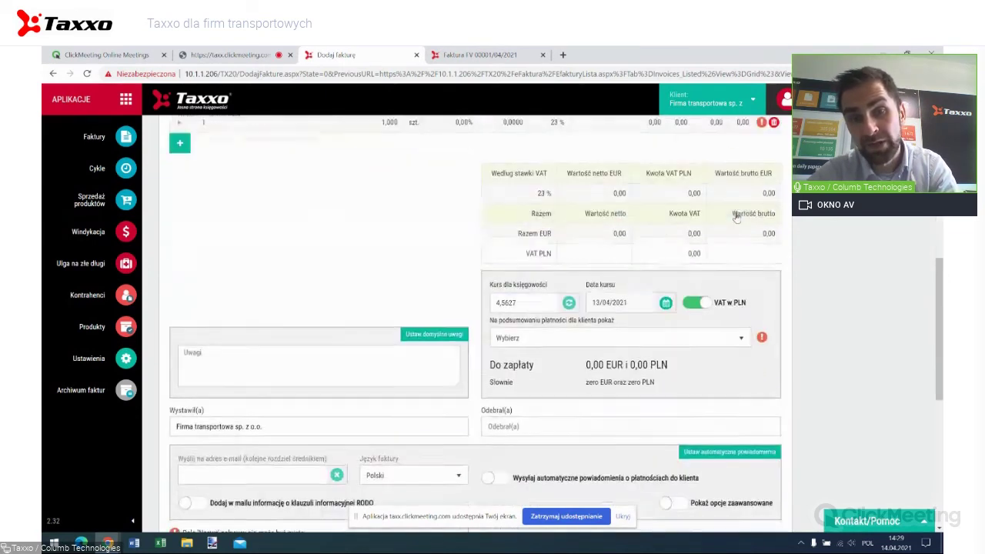
Check the client payment summary options without choosing, then head to the Faktury list.
{"action": "left_click", "coordinate": [566, 340]}
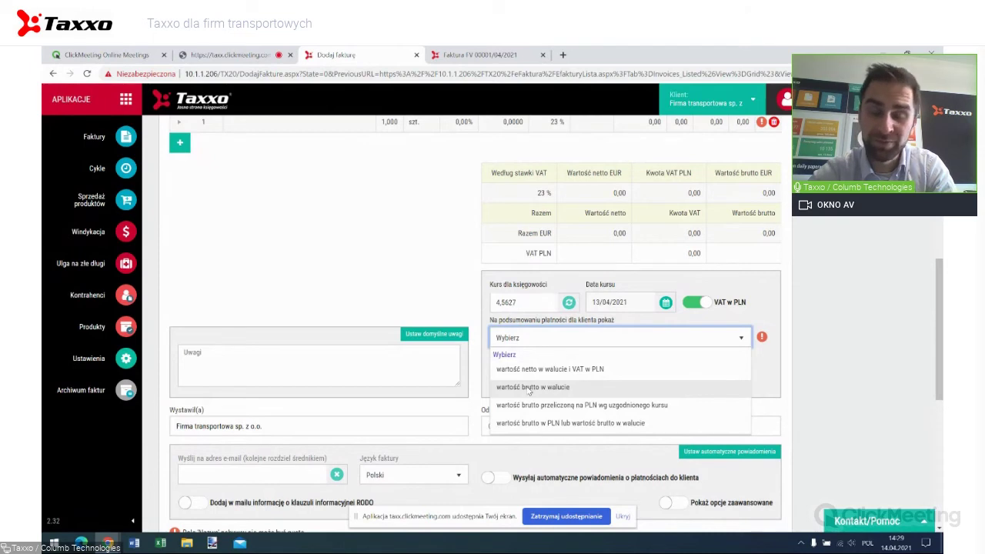
{"action": "left_click", "coordinate": [430, 281]}
{"action": "scroll", "coordinate": [429, 282], "scroll_direction": "up", "scroll_amount": 10}
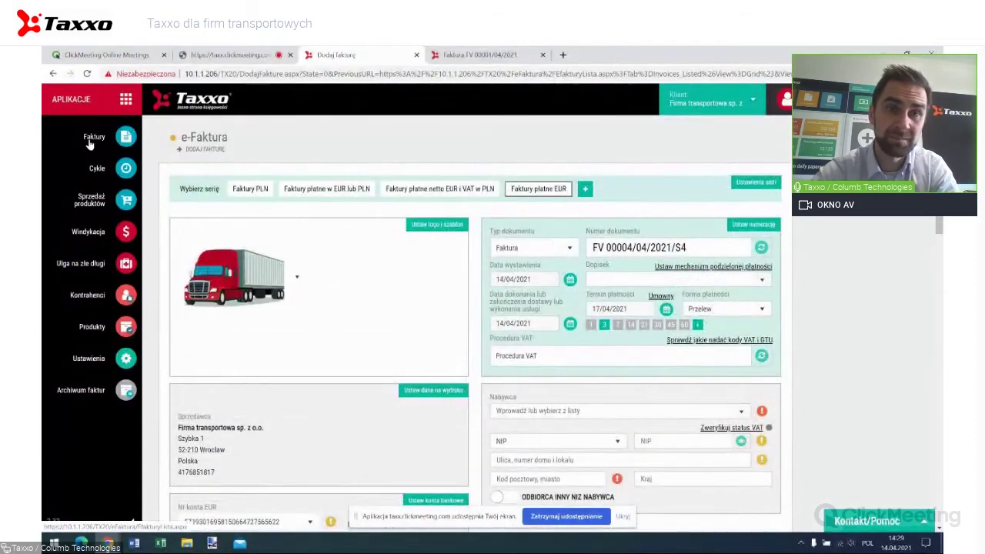
{"action": "left_click", "coordinate": [89, 144]}
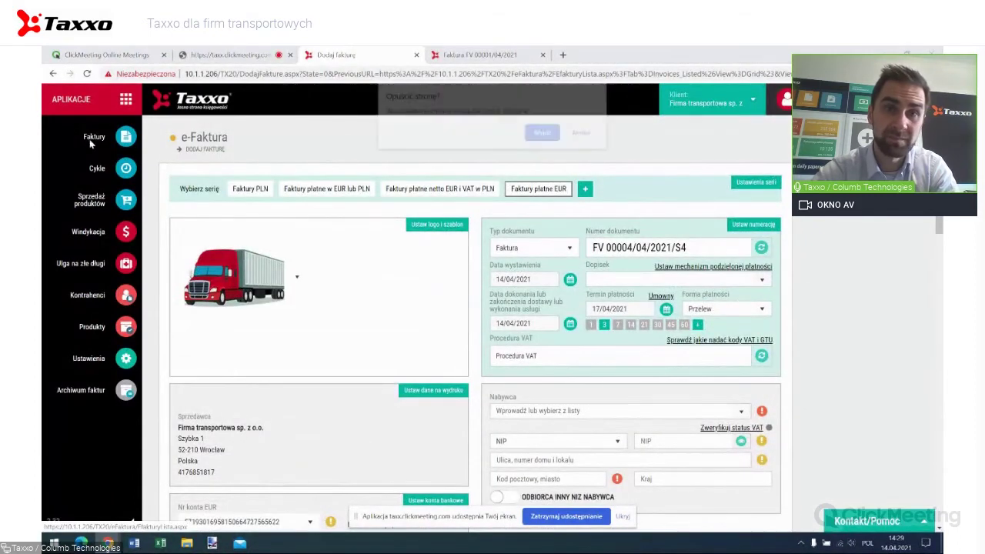
Discard the unsaved invoice and start presenting the slides in ClickMeeting.
{"action": "left_click", "coordinate": [541, 135]}
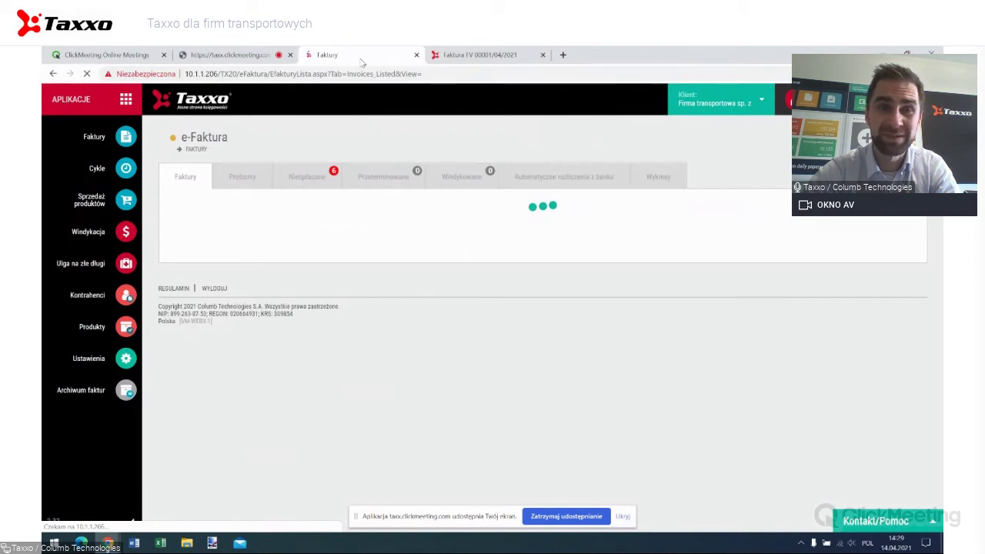
{"action": "left_click", "coordinate": [231, 55]}
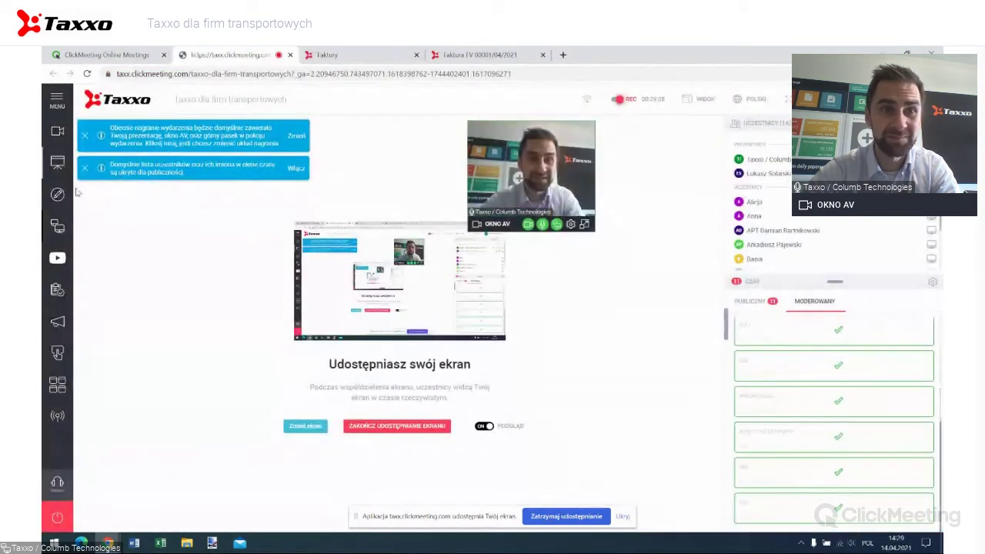
{"action": "left_click", "coordinate": [54, 165]}
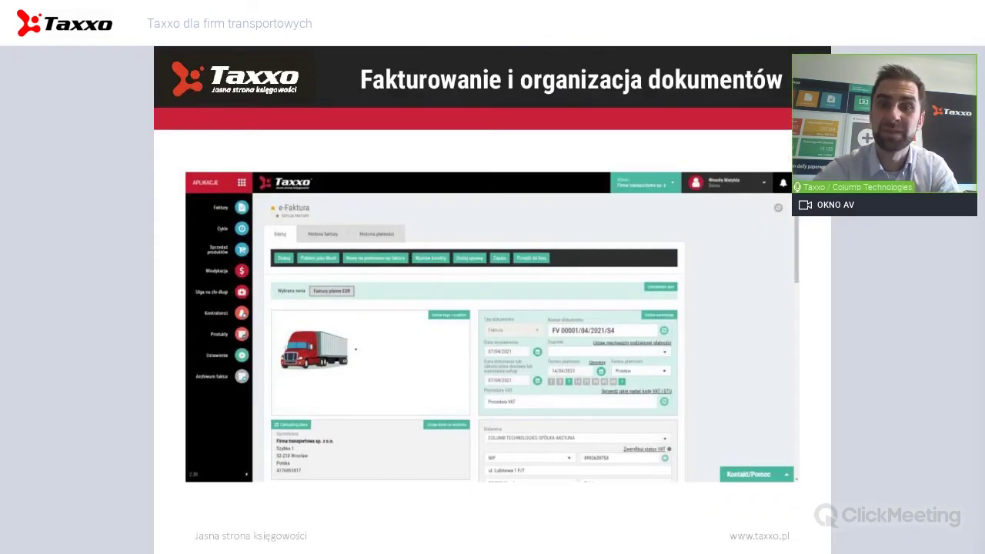
Advance to the Rozliczenia bankowe slide, then resume screen sharing on the Taxxo invoice list.
{"action": "key", "text": "Right"}
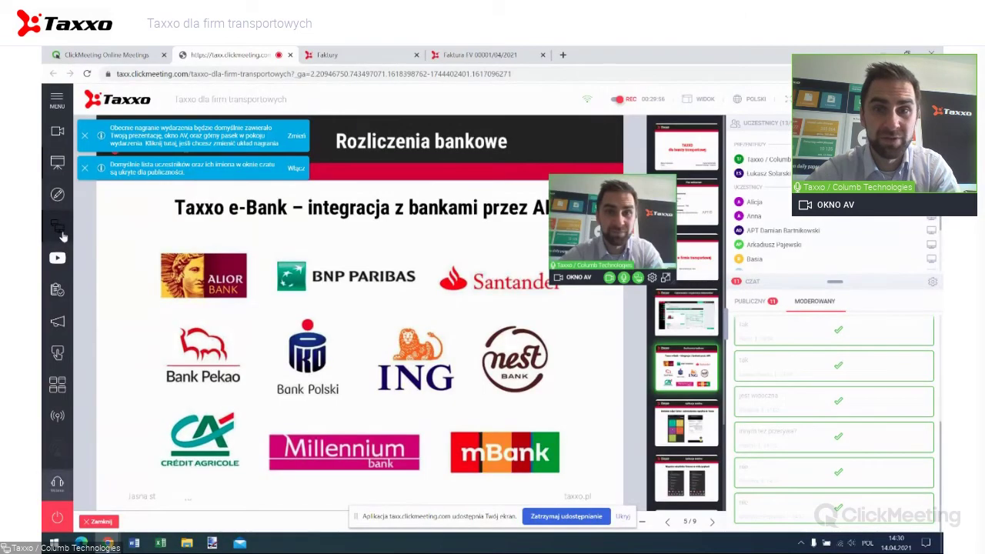
{"action": "left_click", "coordinate": [58, 226]}
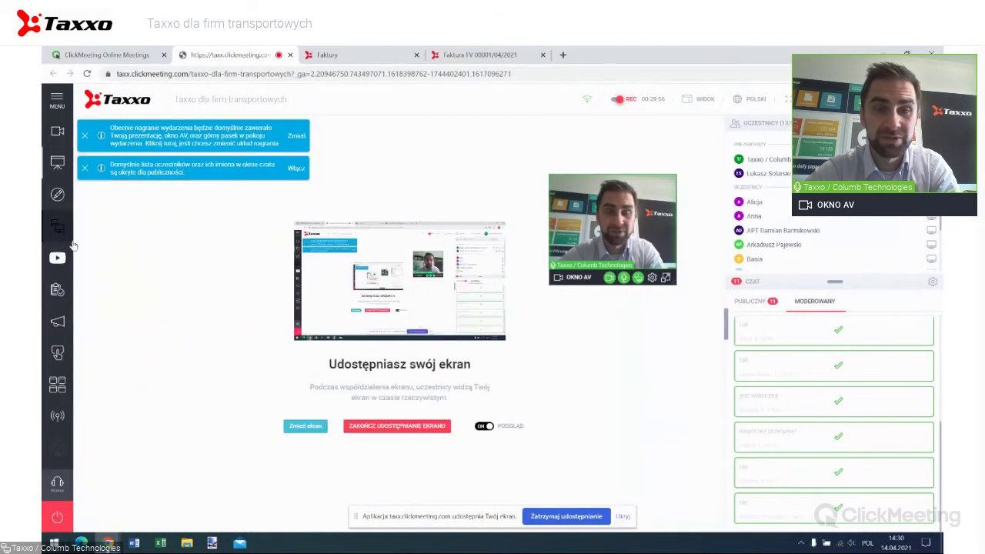
{"action": "left_click", "coordinate": [330, 55]}
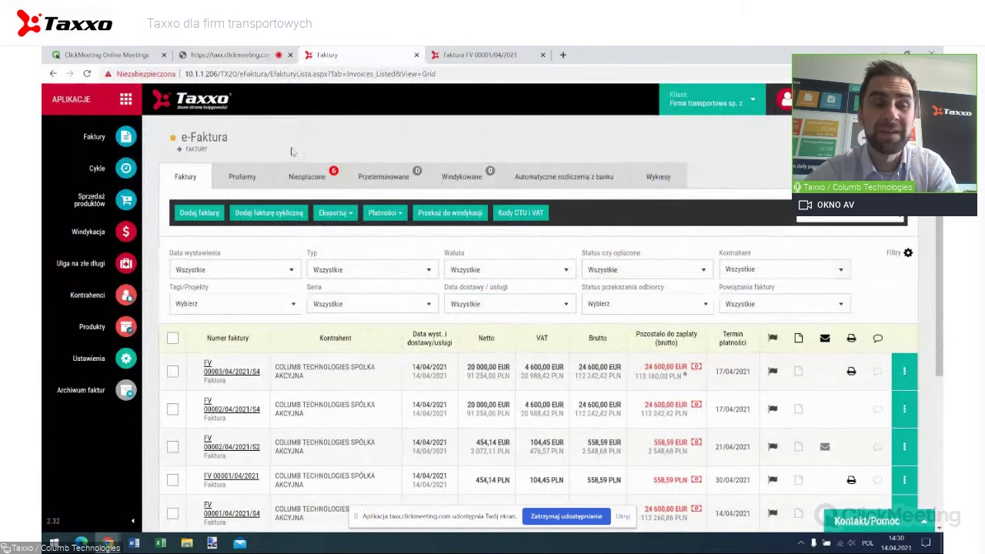
Switch from e-Faktura to the e-Dokumenty app and its document-adding page.
{"action": "left_click", "coordinate": [126, 100]}
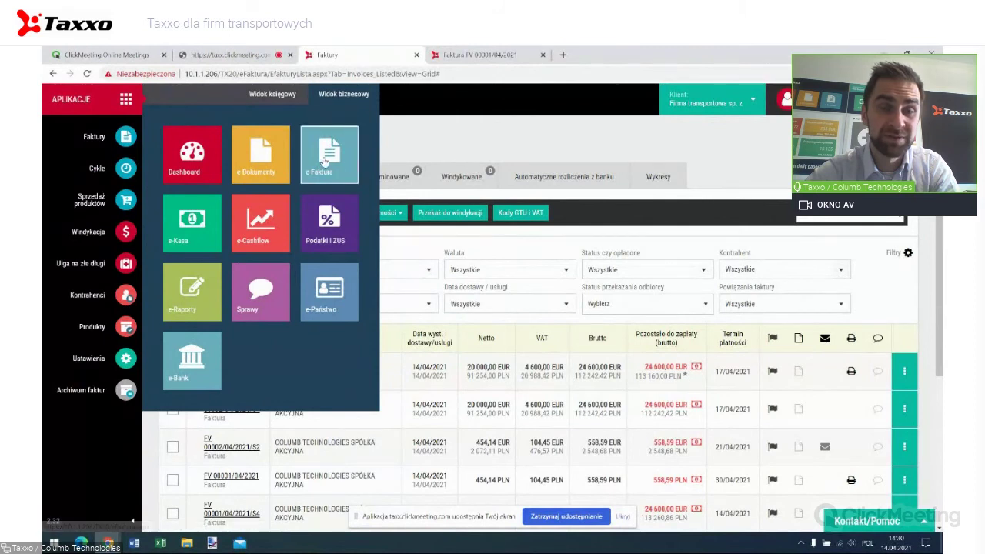
{"action": "left_click", "coordinate": [256, 166]}
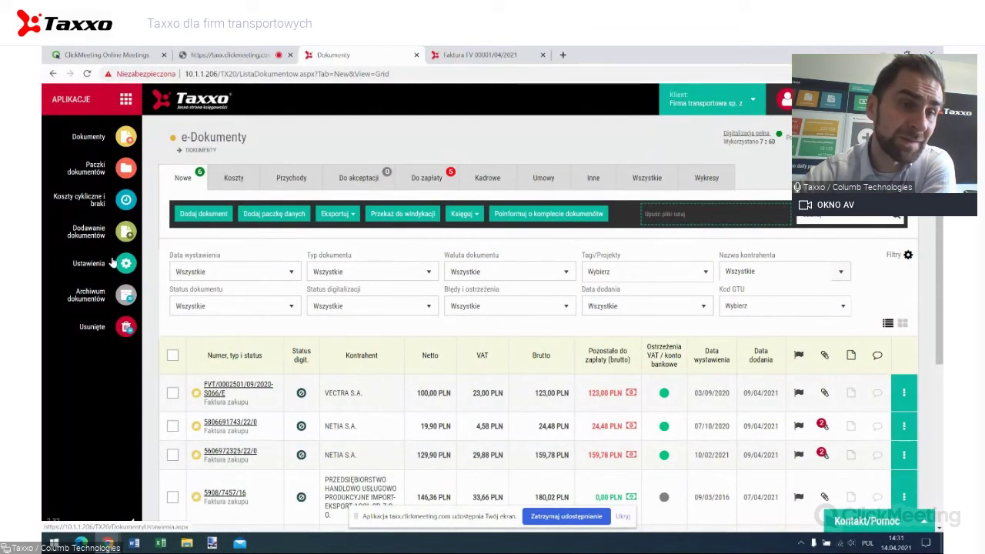
{"action": "left_click", "coordinate": [87, 238]}
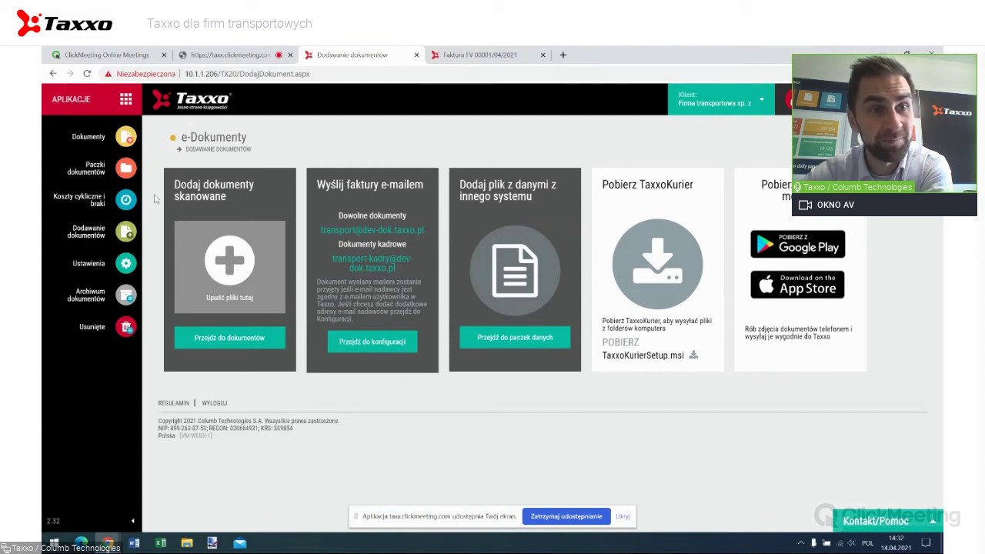
Review the six new purchase invoices in Dokumenty, then show the Do zapłaty list.
{"action": "left_click", "coordinate": [102, 143]}
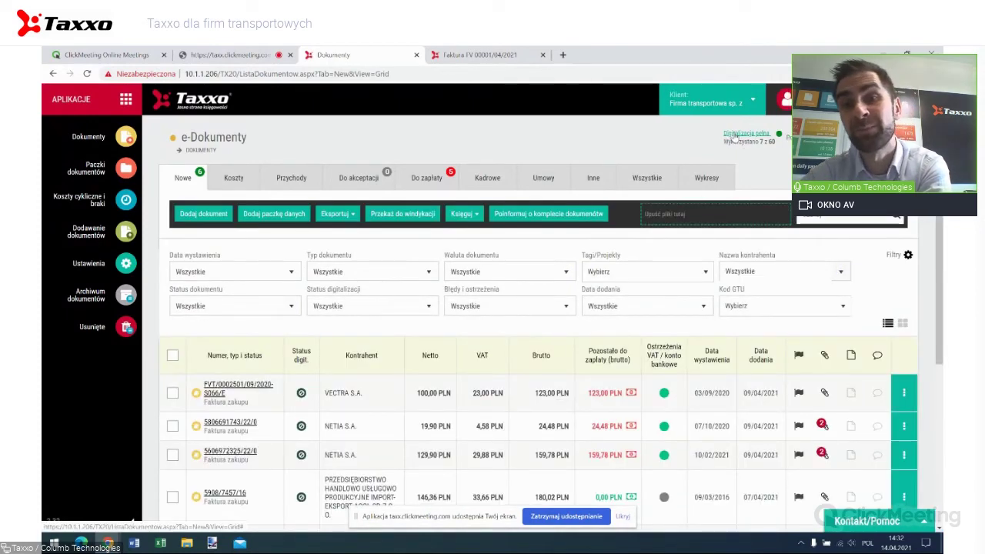
{"action": "scroll", "coordinate": [592, 177], "scroll_direction": "down", "scroll_amount": 5}
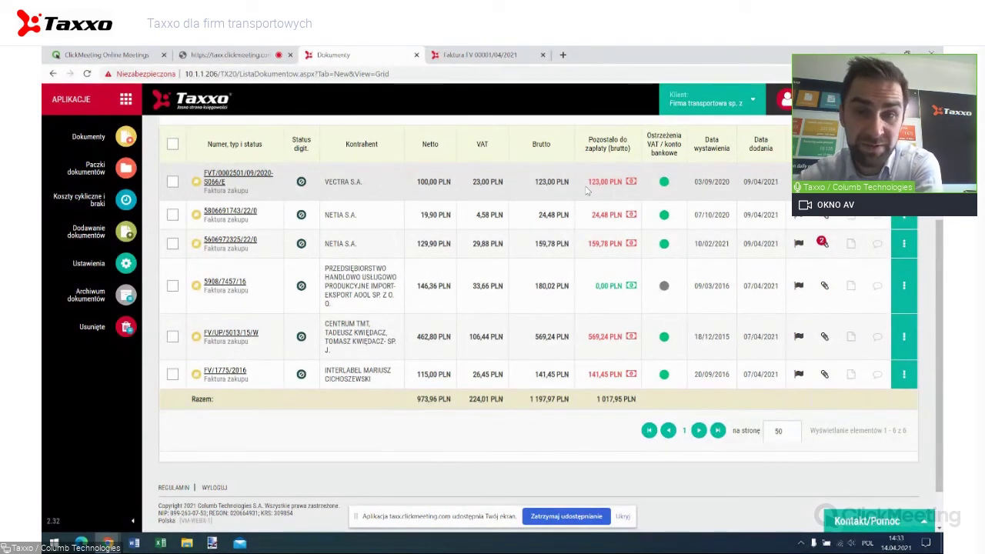
{"action": "scroll", "coordinate": [586, 190], "scroll_direction": "up", "scroll_amount": 2}
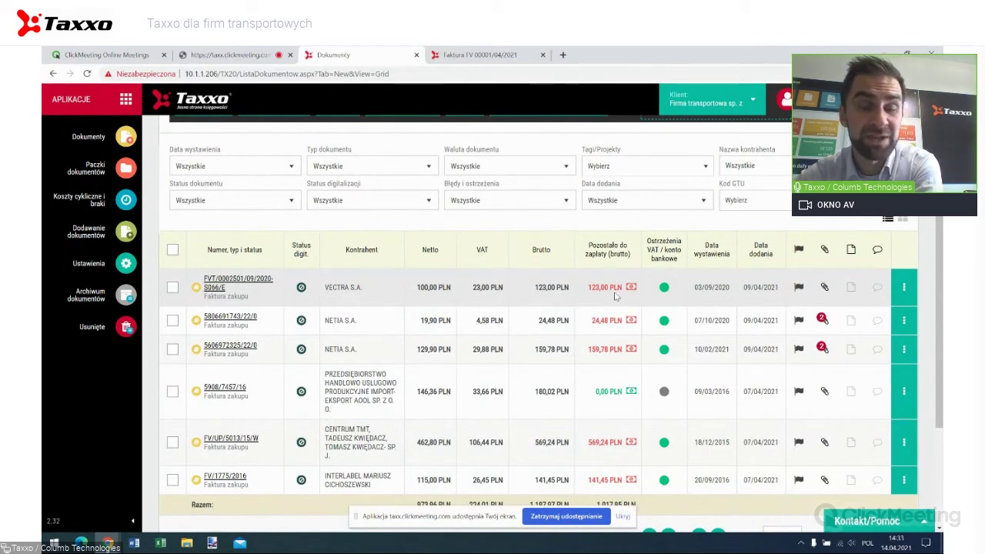
{"action": "scroll", "coordinate": [615, 295], "scroll_direction": "up", "scroll_amount": 2}
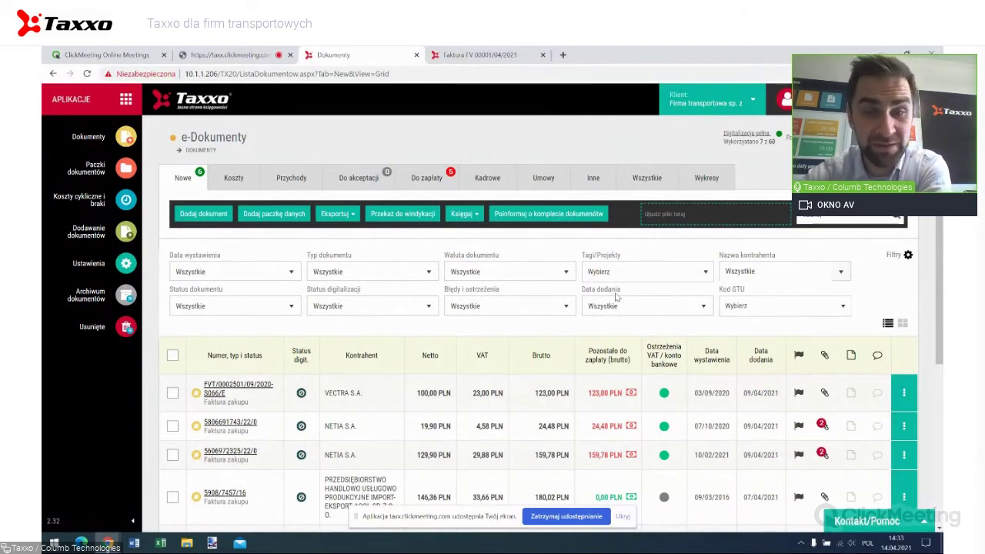
{"action": "left_click", "coordinate": [436, 180]}
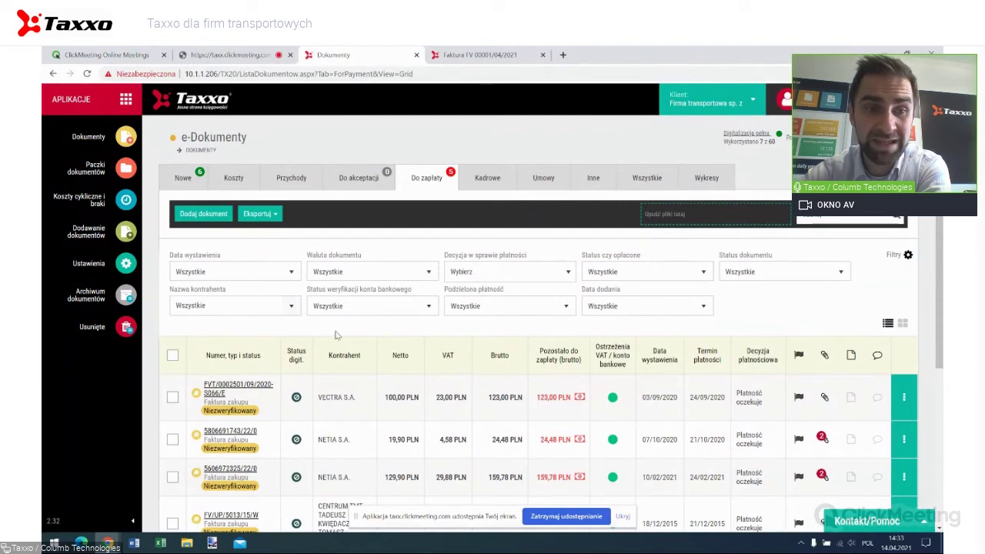
Select the VECTRA and NETIA invoices and export them as bank transfers totalling 147,48 PLN.
{"action": "left_click", "coordinate": [173, 397]}
{"action": "left_click", "coordinate": [173, 438]}
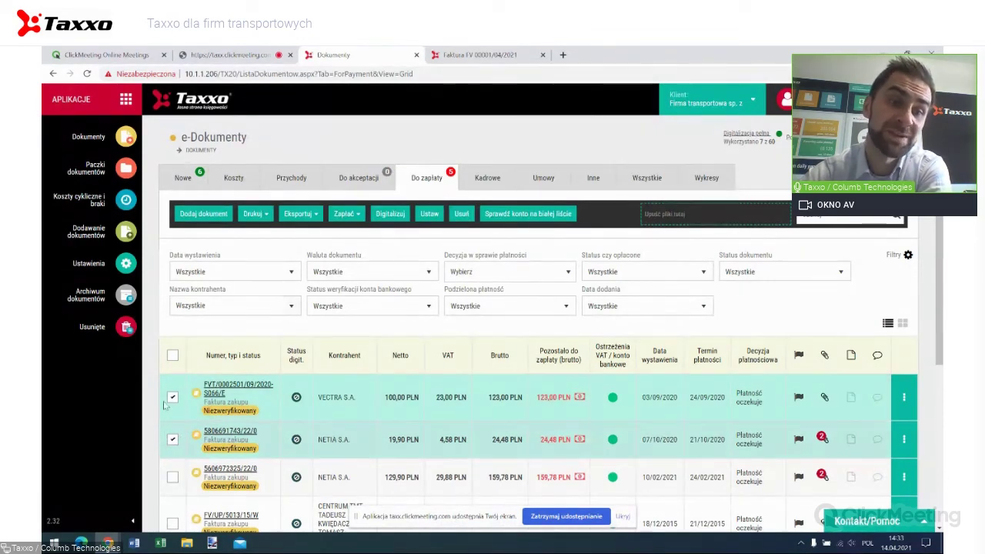
{"action": "left_click", "coordinate": [343, 216]}
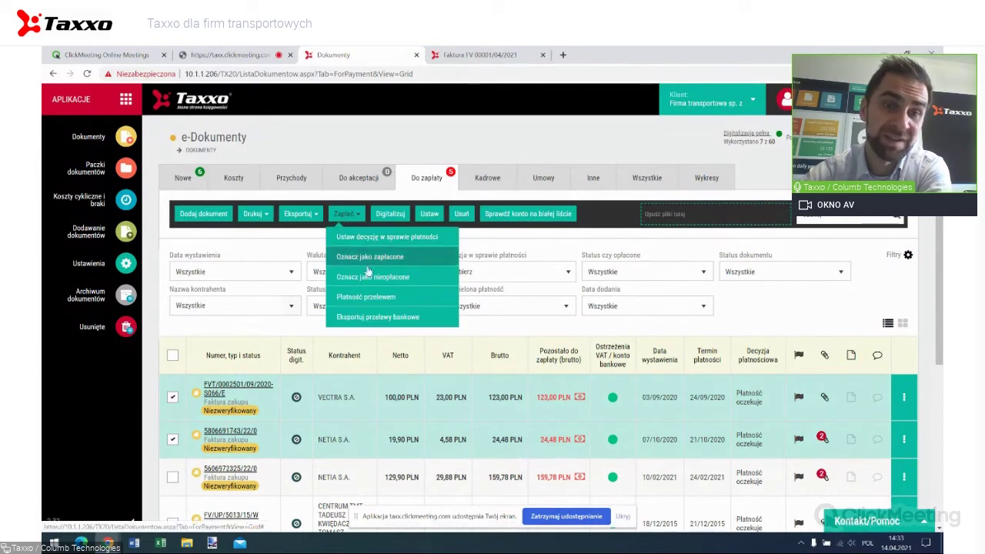
{"action": "left_click", "coordinate": [377, 319]}
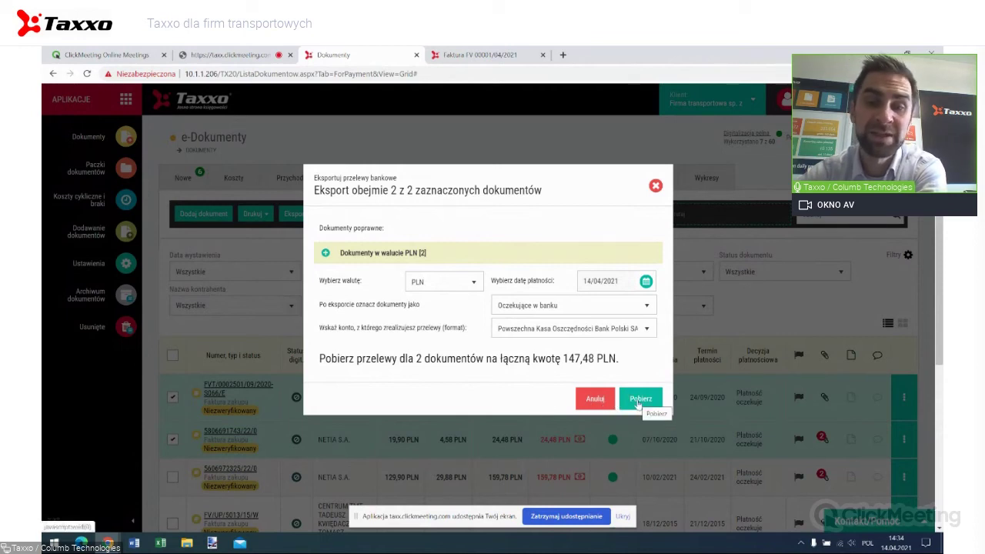
Download the bank-transfer file for both invoices and close the export dialog.
{"action": "left_click", "coordinate": [643, 399]}
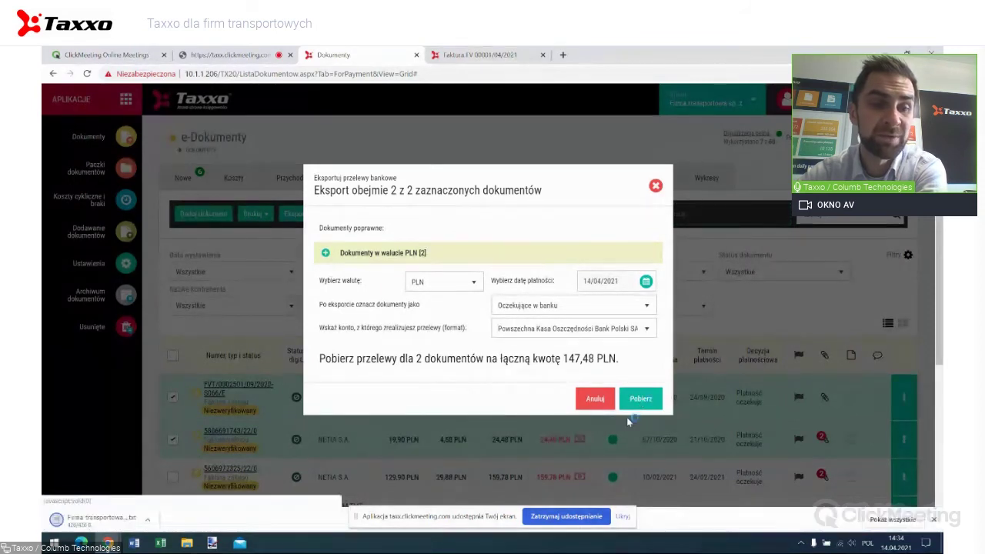
{"action": "left_click", "coordinate": [422, 435]}
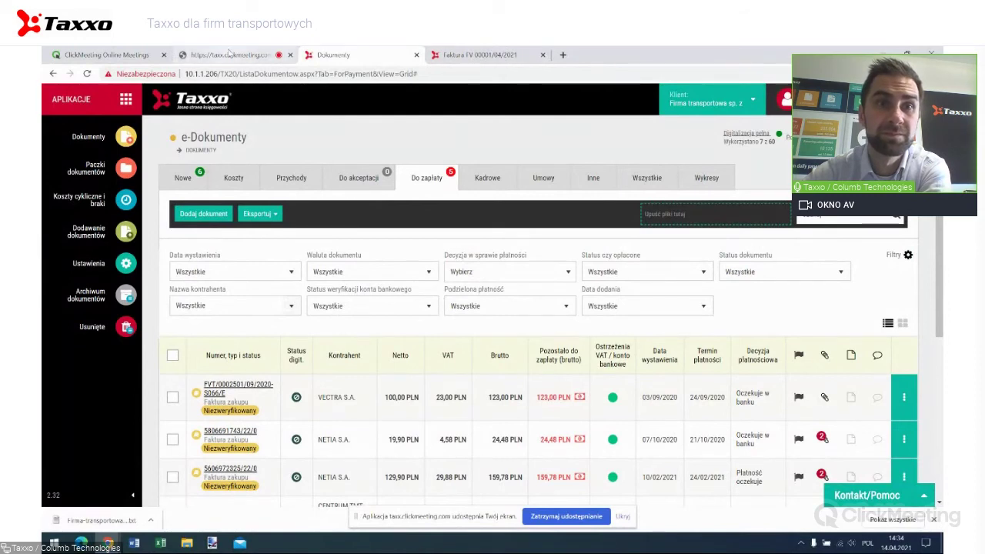
Return to the taxx.clickmeeting.com webinar page.
{"action": "left_click", "coordinate": [231, 55]}
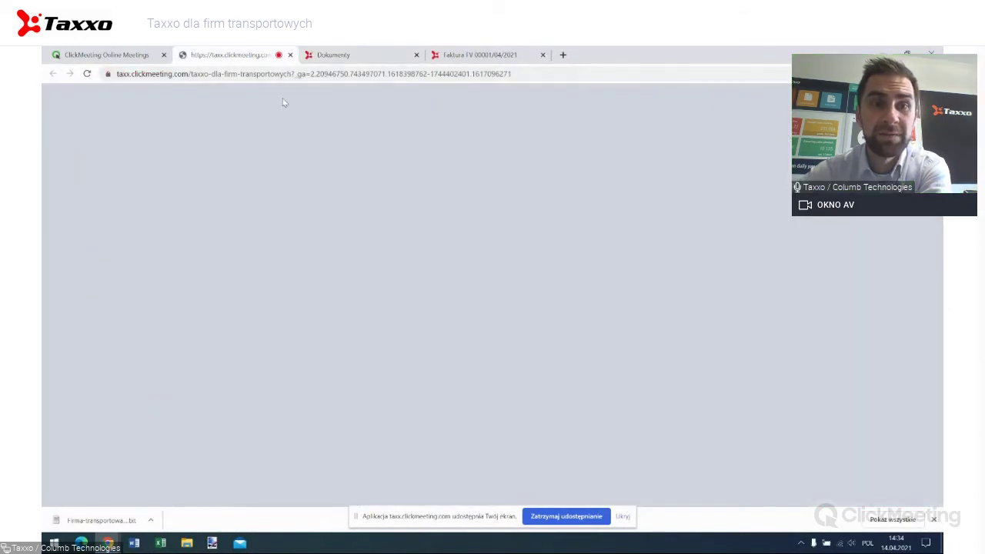